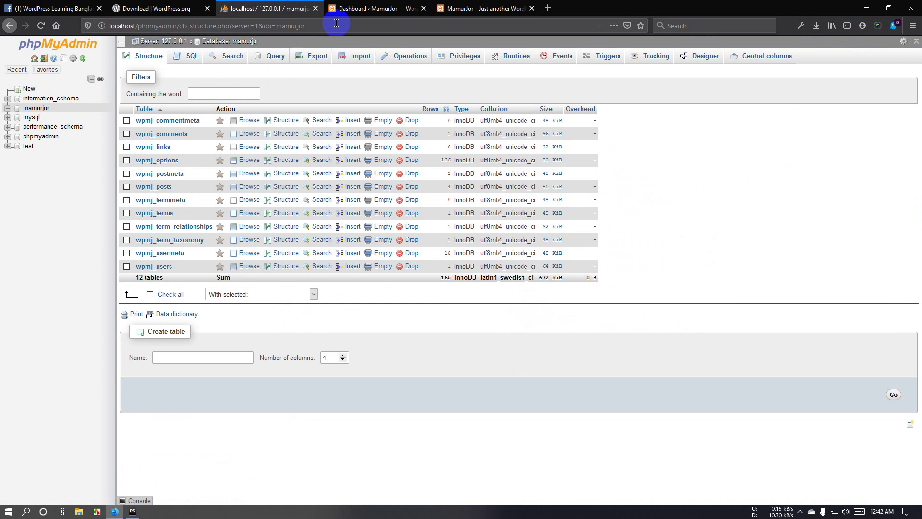
Compare the WordPress admin dashboard with the site's public home page, viewing the home page down to its footer
left_click(353, 10)
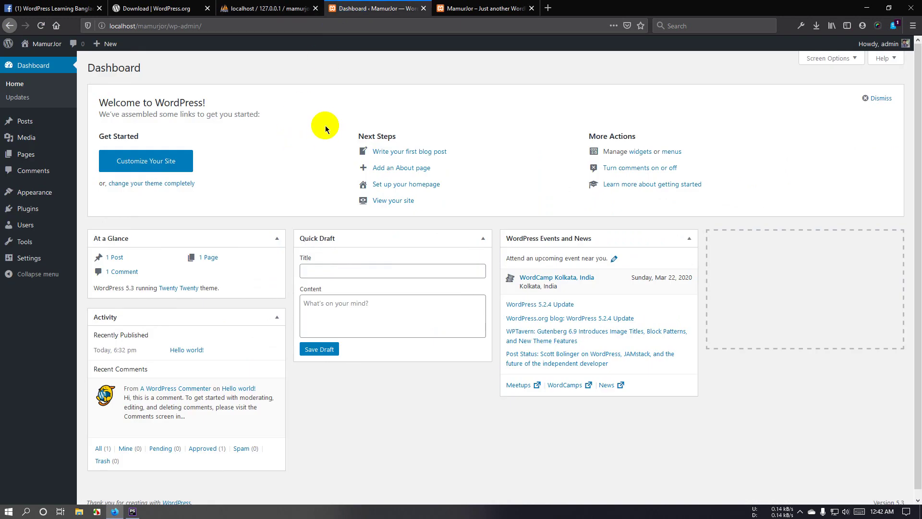
left_click(494, 9)
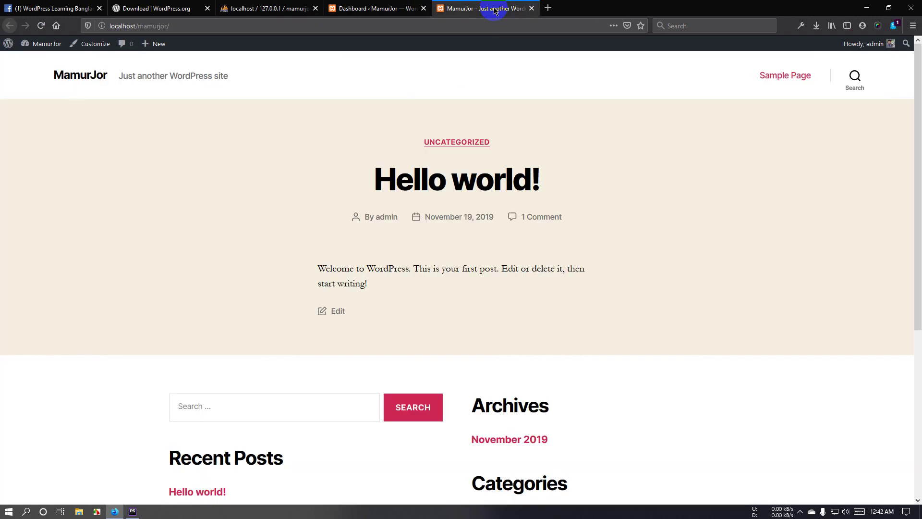
left_click(353, 9)
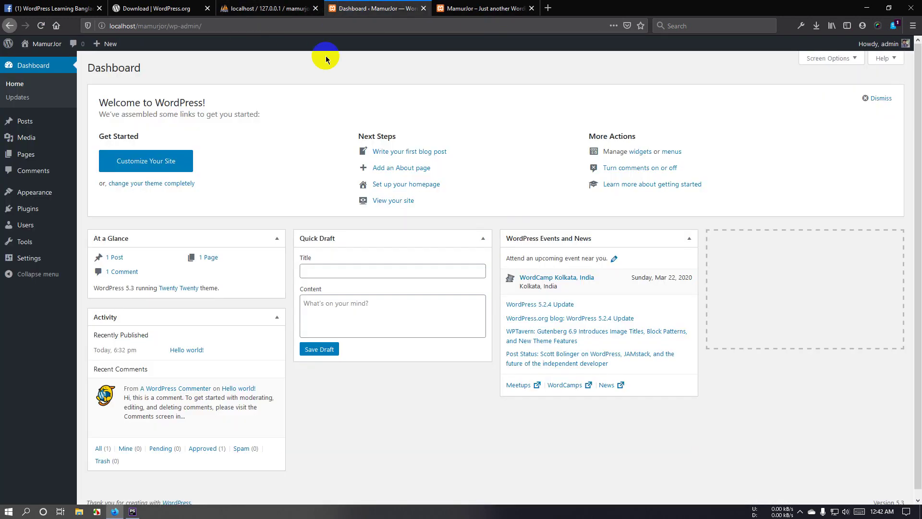
left_click(478, 9)
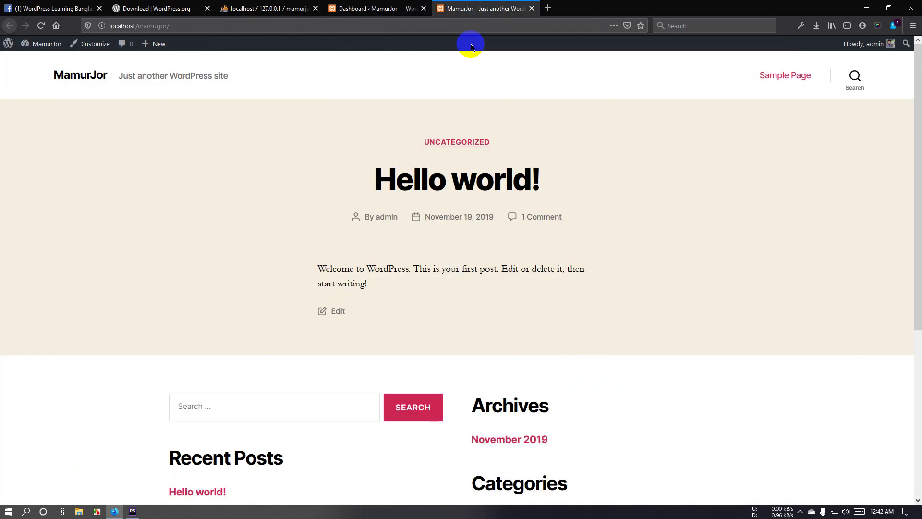
scroll(457, 224, "down", 5)
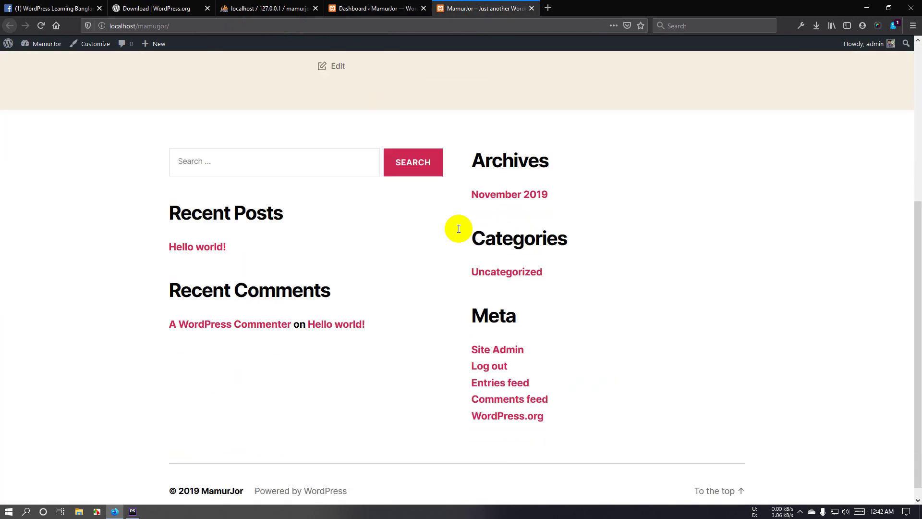
scroll(456, 280, "up", 5)
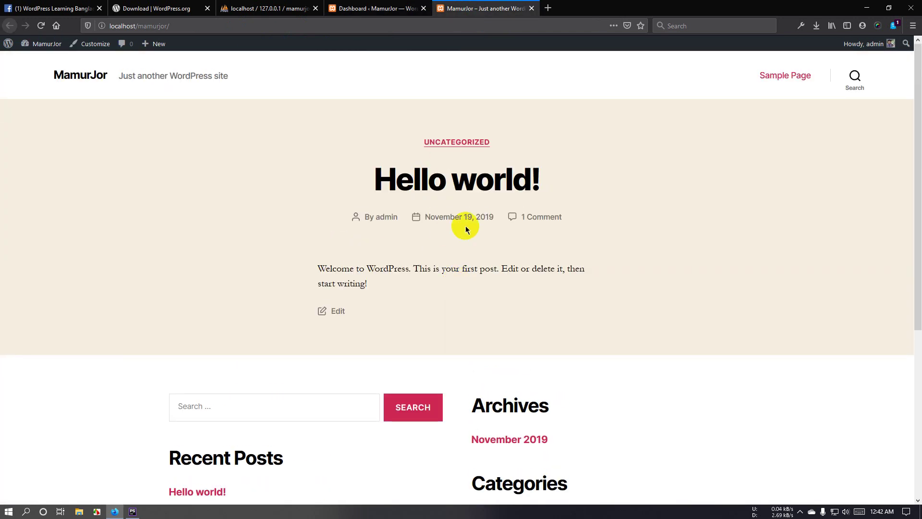
scroll(407, 260, "down", 4)
scroll(407, 260, "down", 2)
scroll(406, 263, "up", 7)
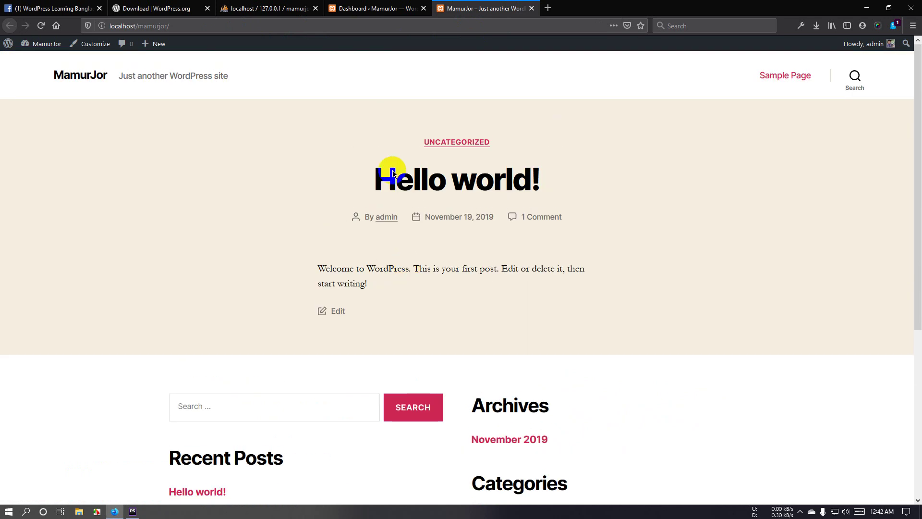
Review the dashboard's welcome panel, the WordPress version under At a Glance, and the Quick Draft title and content fields
left_click(361, 7)
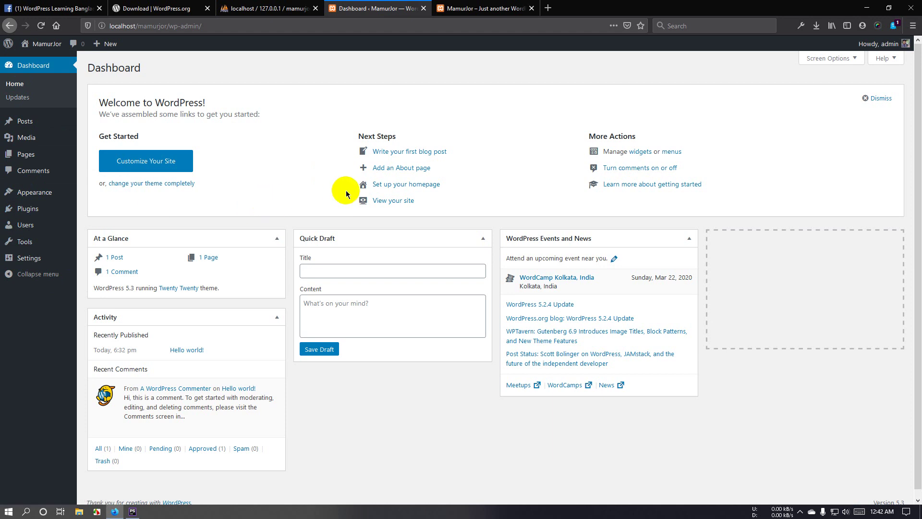
left_click(49, 73)
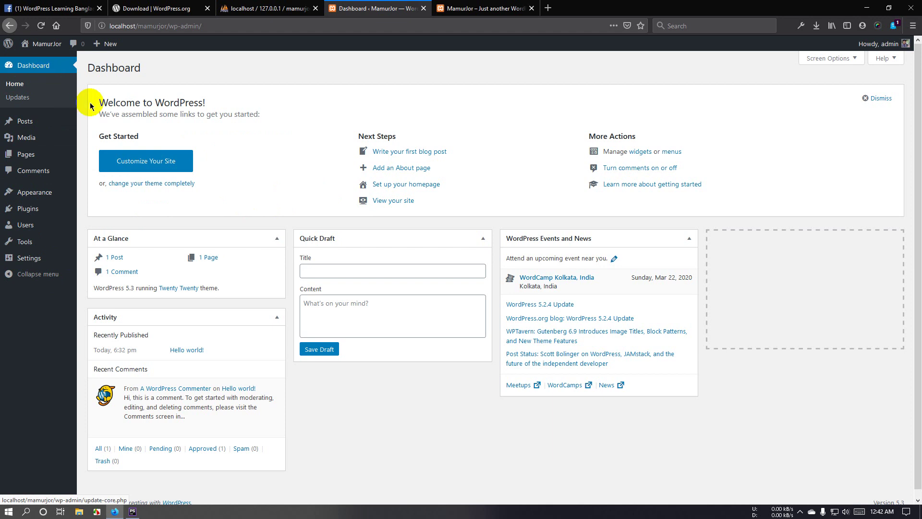
left_click_drag(101, 103, 243, 101)
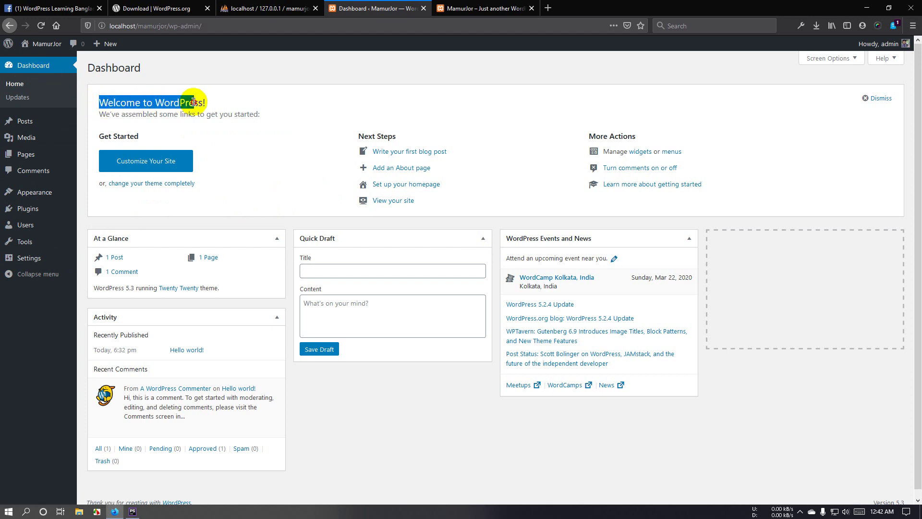
left_click(144, 118)
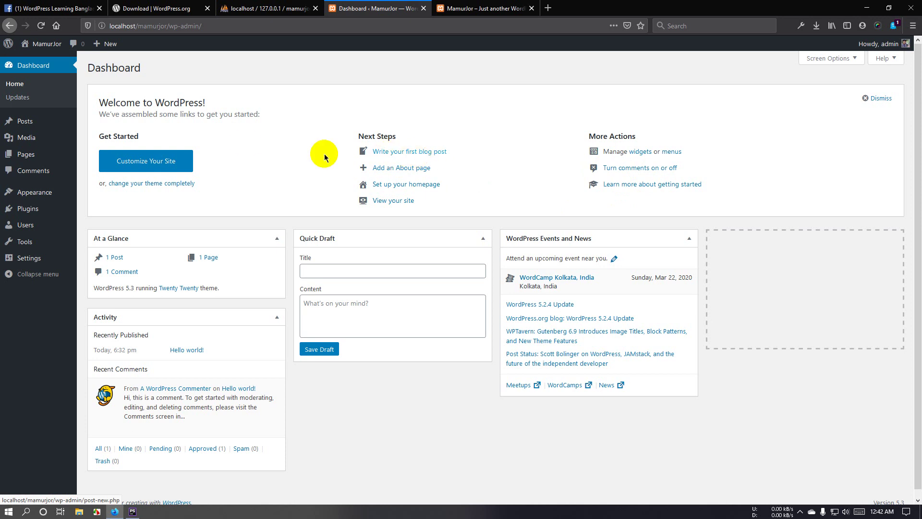
left_click(25, 139)
mouse_move(27, 128)
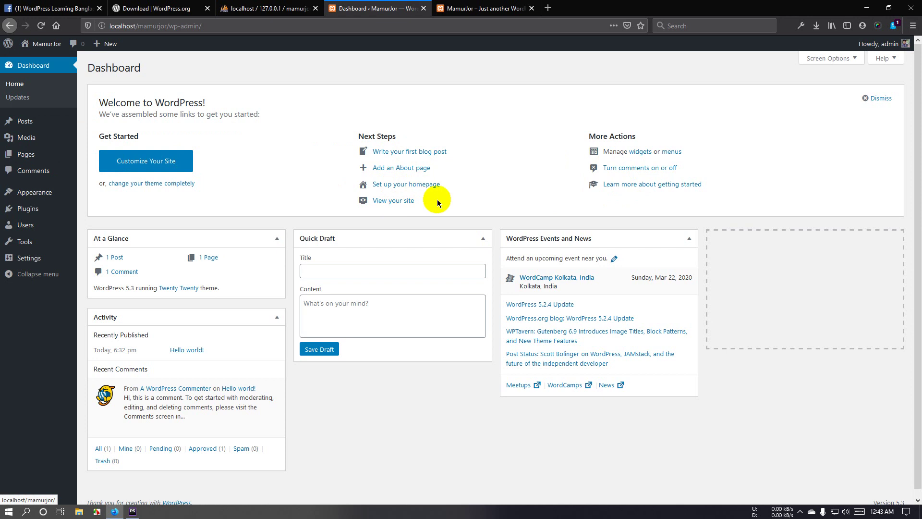
scroll(358, 195, "down", 1)
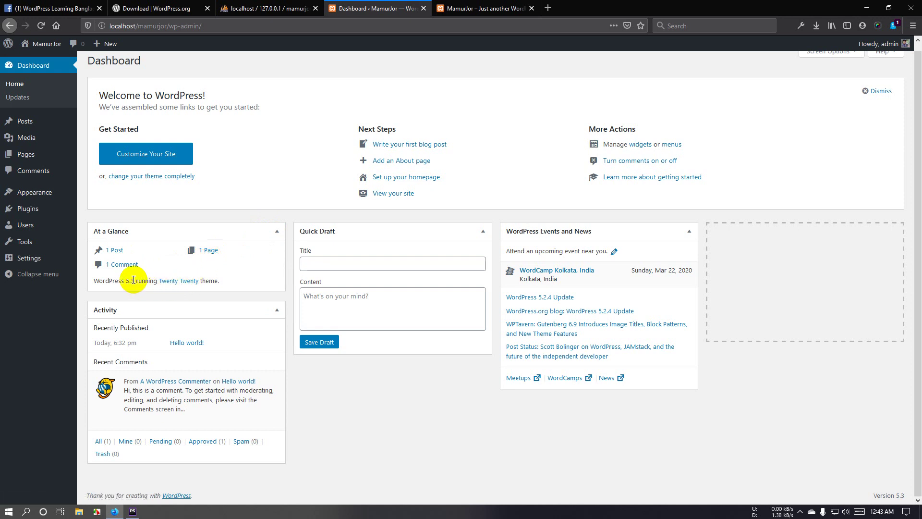
left_click_drag(134, 280, 125, 280)
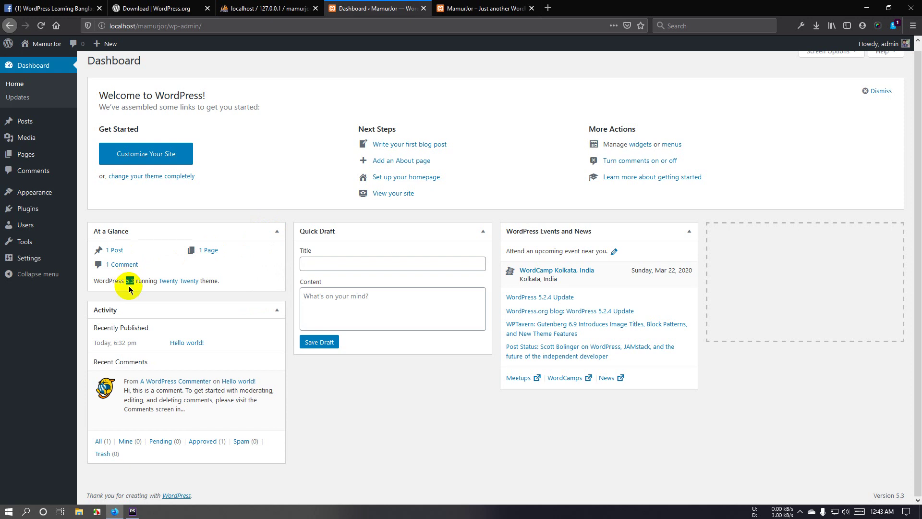
left_click(130, 281)
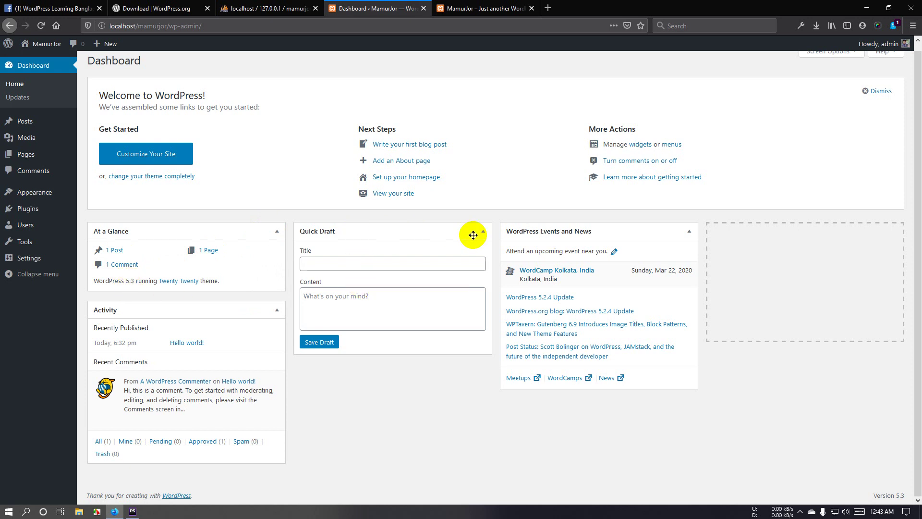
left_click(413, 303)
left_click(371, 268)
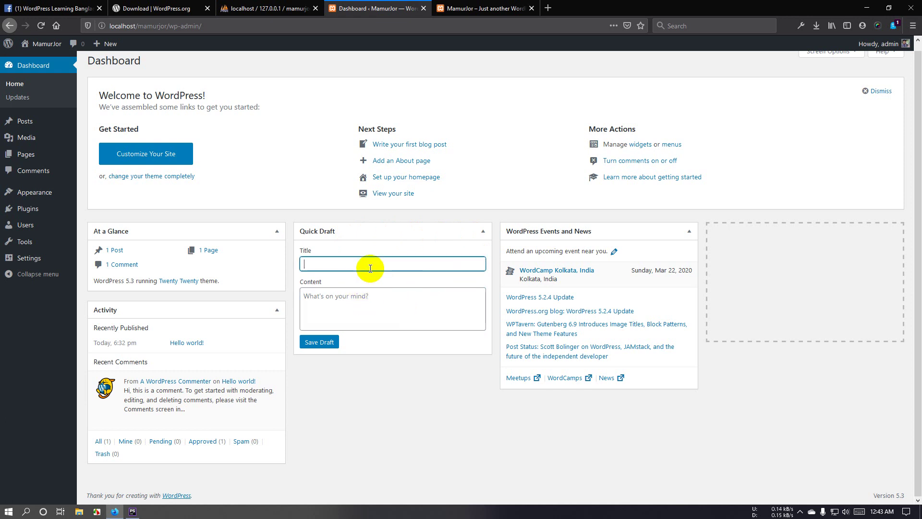
left_click(364, 306)
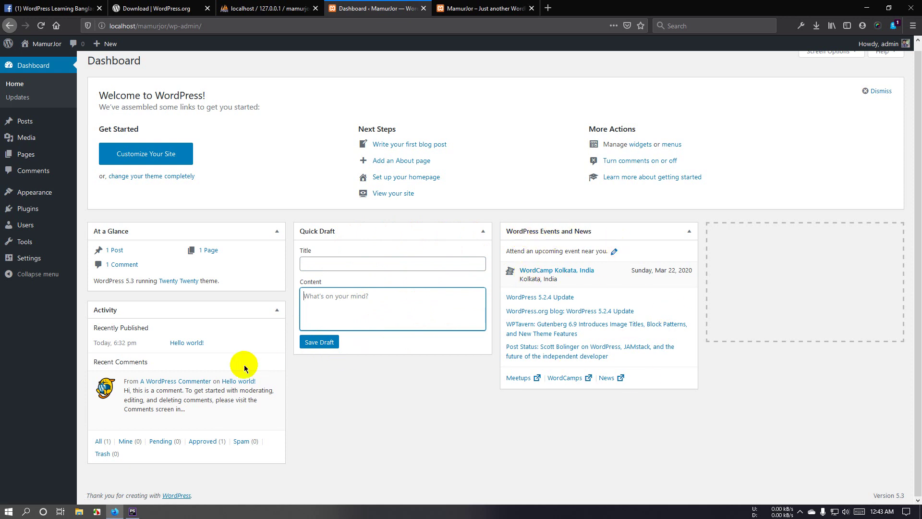
Collapse the WordPress Events and News widget and the Activity widget on the dashboard
left_click(688, 233)
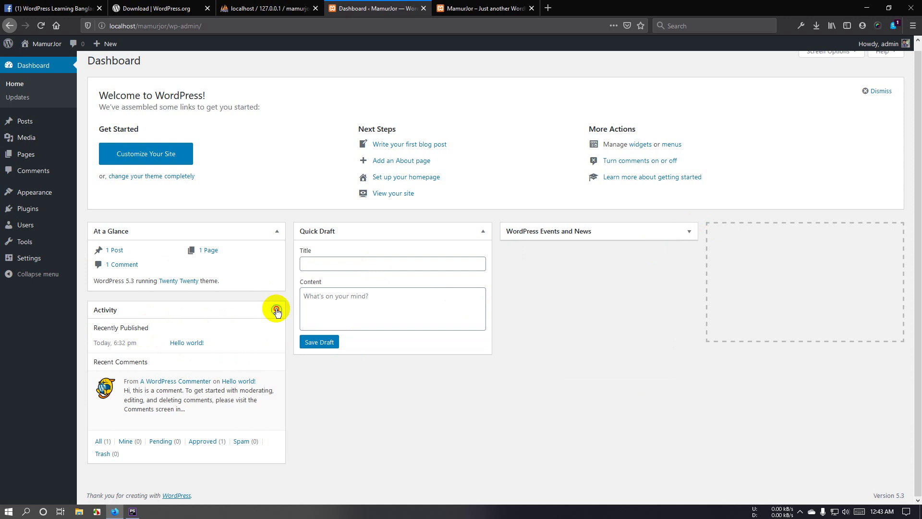
left_click(277, 311)
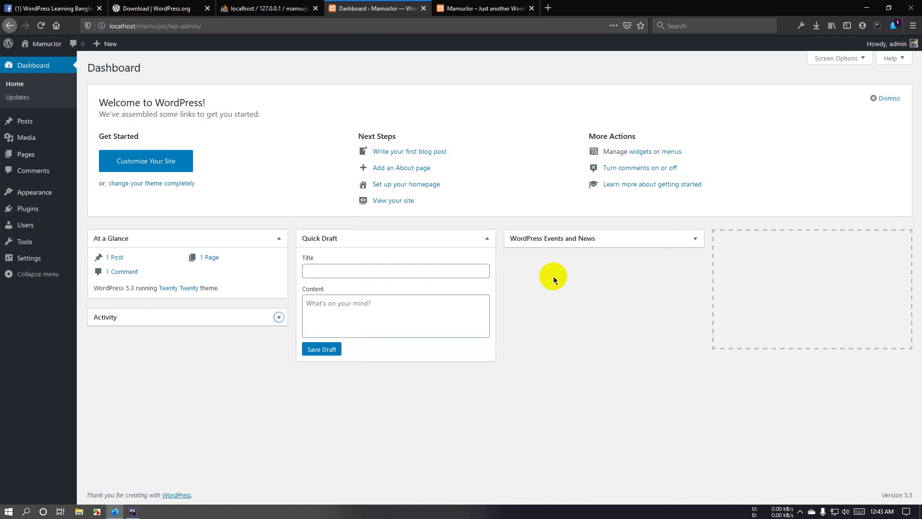
left_click(42, 143)
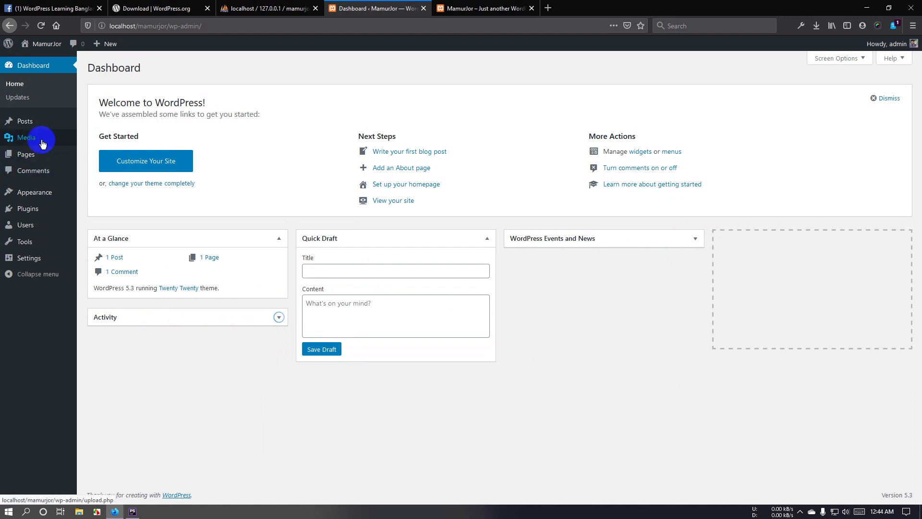
right_click(43, 72)
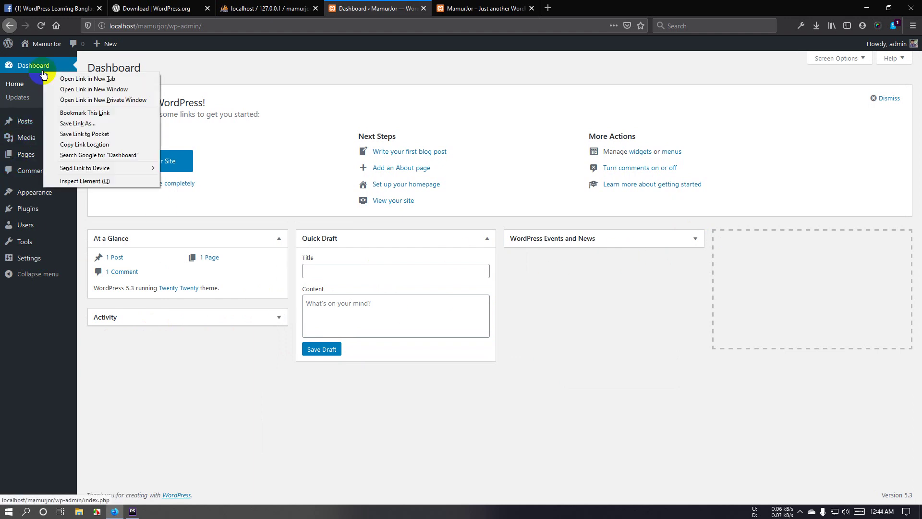
left_click(173, 72)
left_click(44, 71)
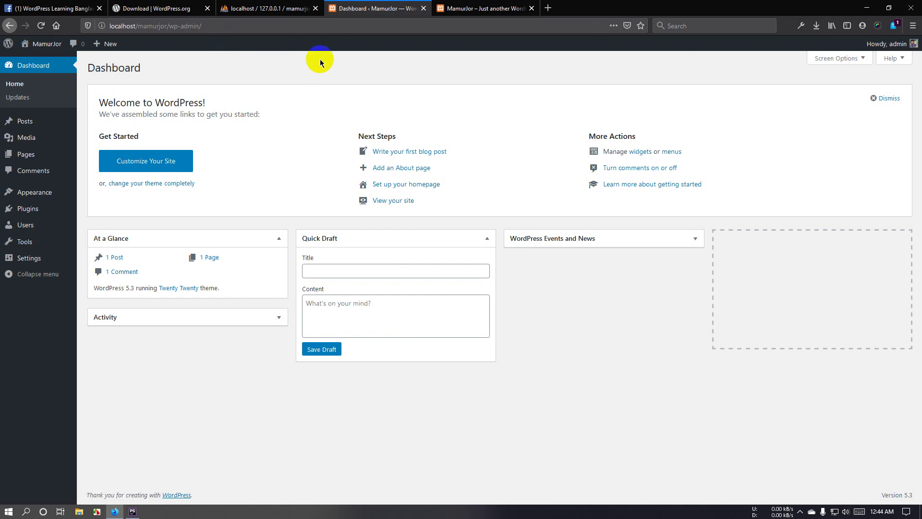
mouse_move(339, 51)
left_mouse_down()
mouse_move(354, 41)
mouse_move(142, 50)
left_mouse_up()
left_click(107, 44)
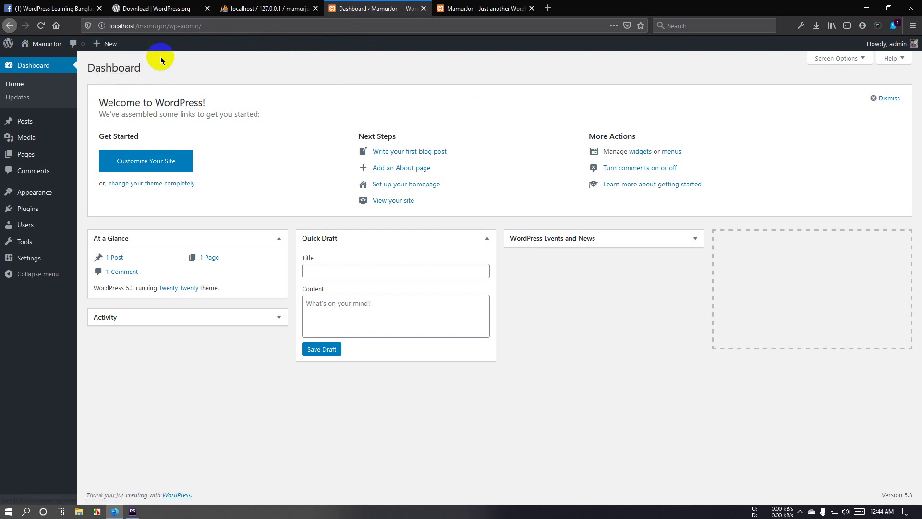
mouse_move(42, 208)
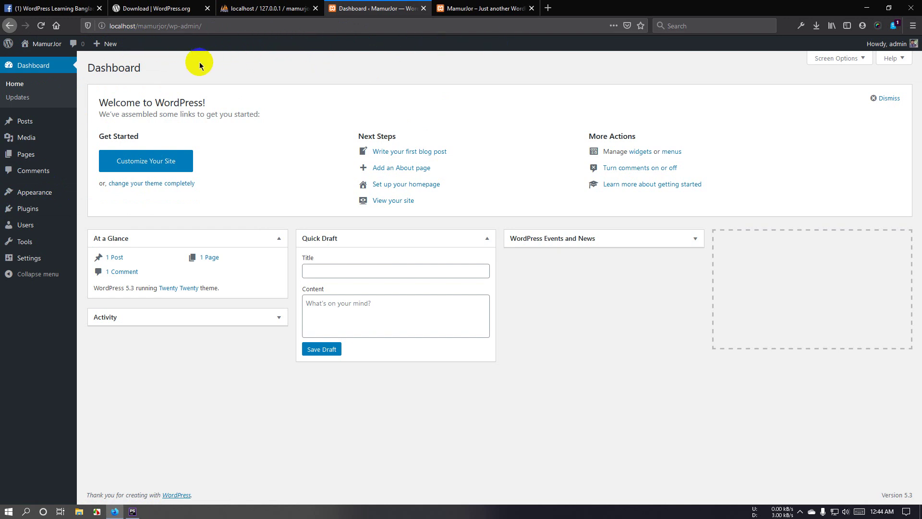
Visit the public MamurJor site from the admin area and return to the dashboard's home screen
mouse_move(47, 52)
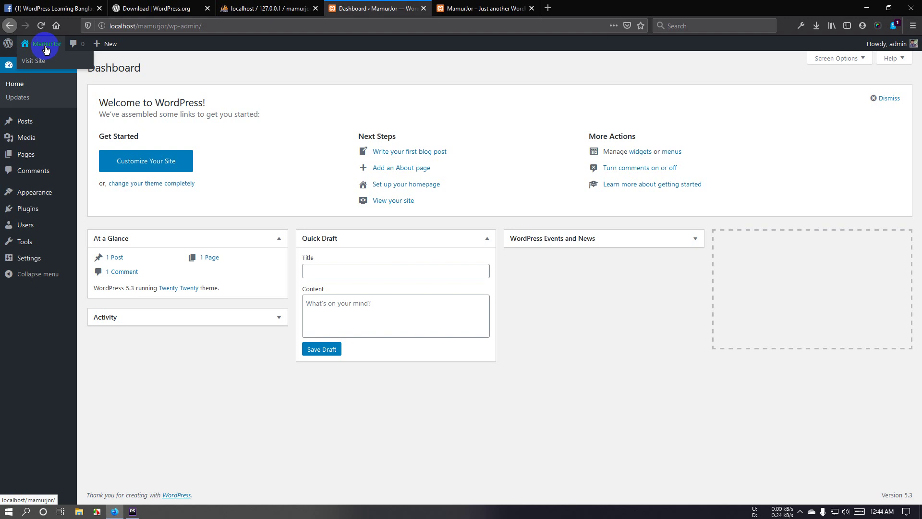
left_click(45, 50)
mouse_move(46, 49)
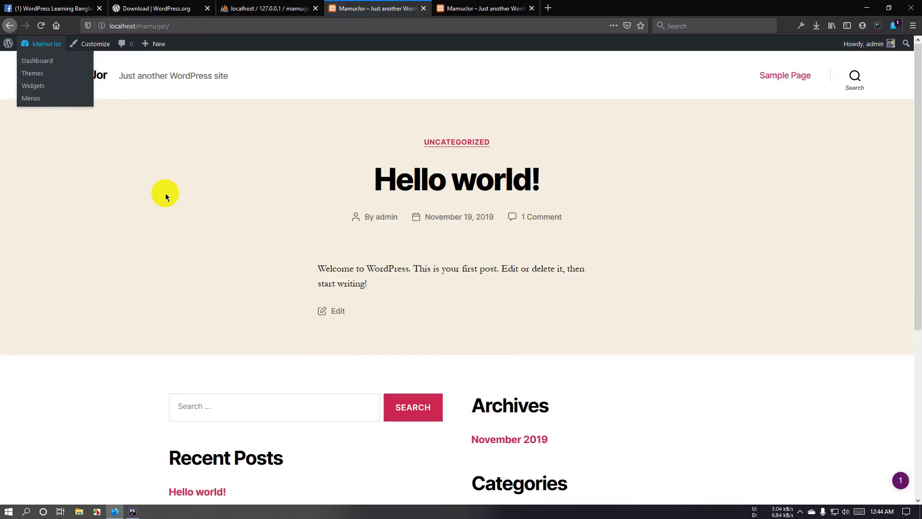
left_click(41, 60)
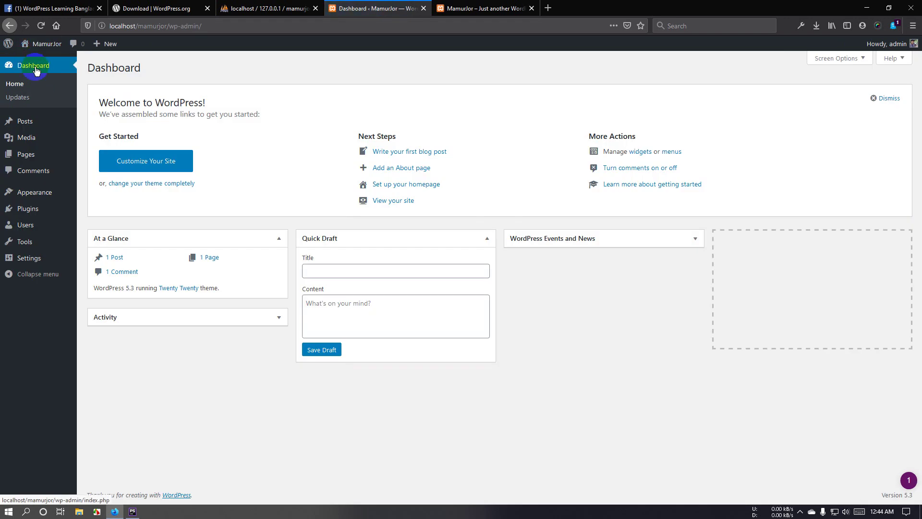
left_click(36, 66)
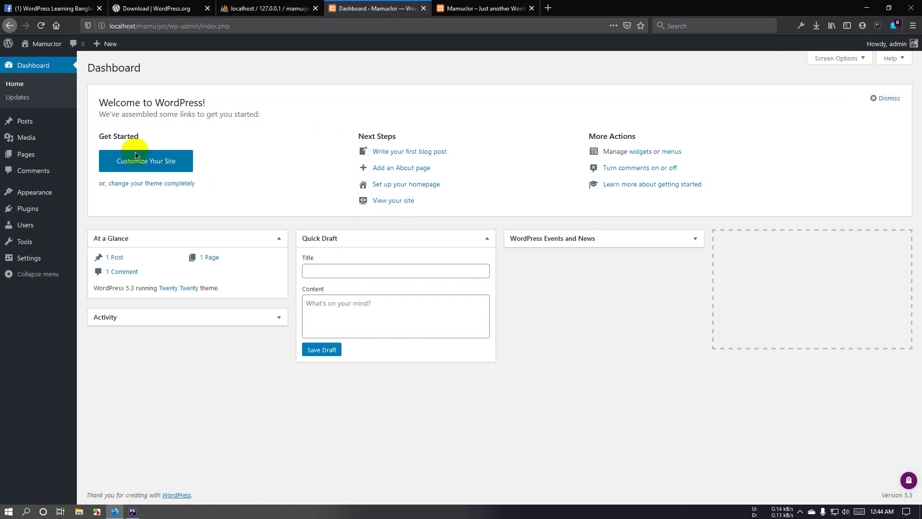
left_click(20, 87)
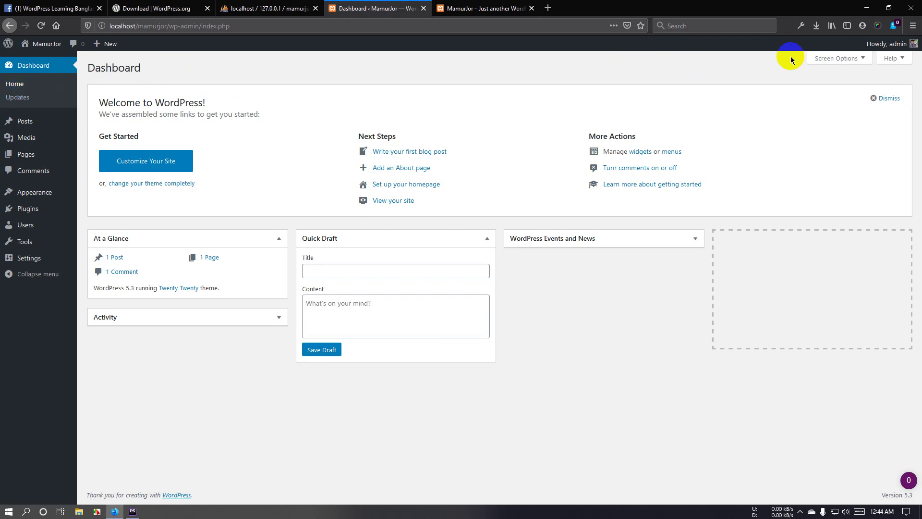
Open the WordPress Updates page and check again for available updates
left_click(901, 48)
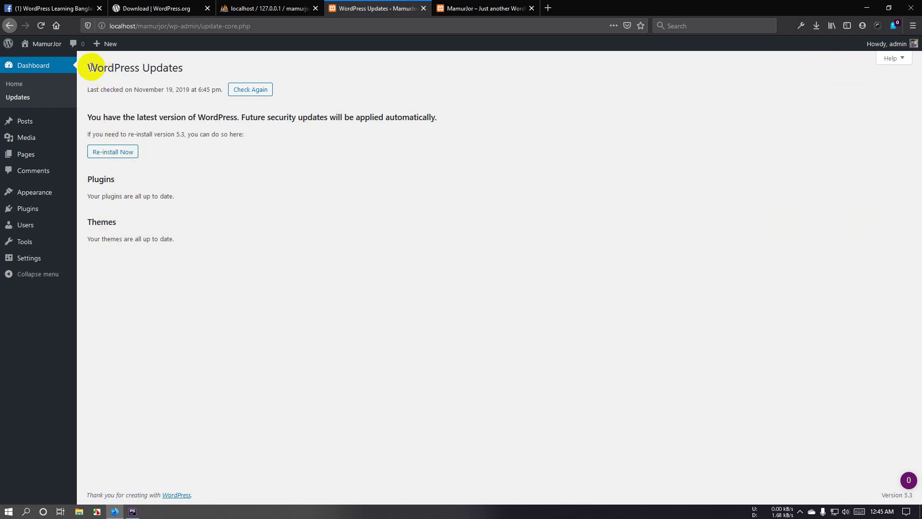
left_click_drag(90, 67, 135, 67)
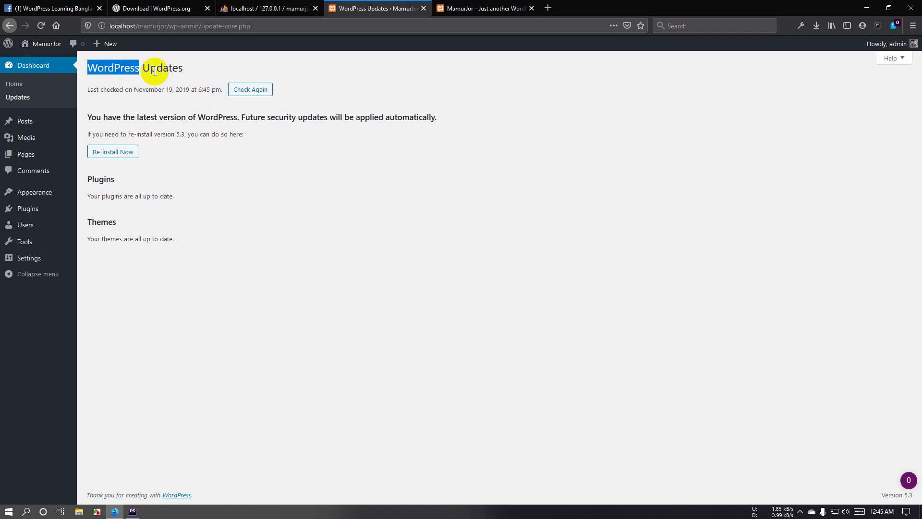
left_click(154, 68)
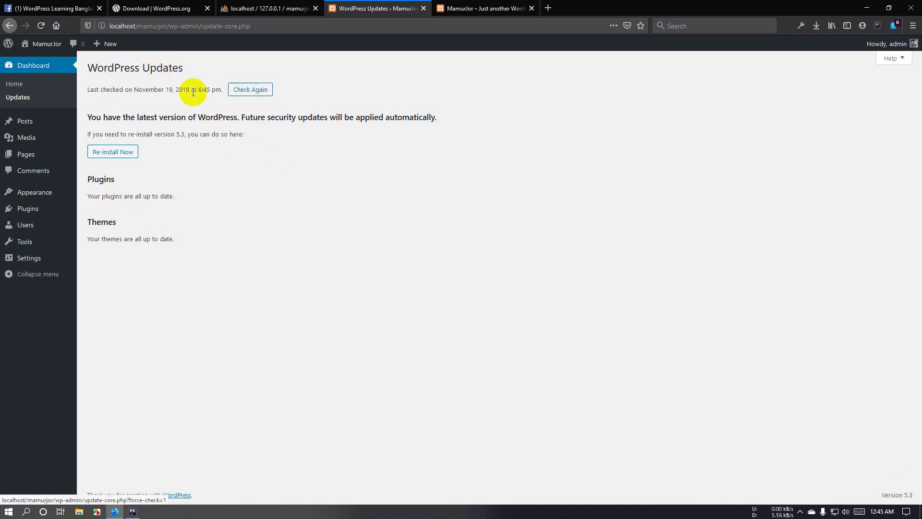
left_click_drag(105, 89, 141, 92)
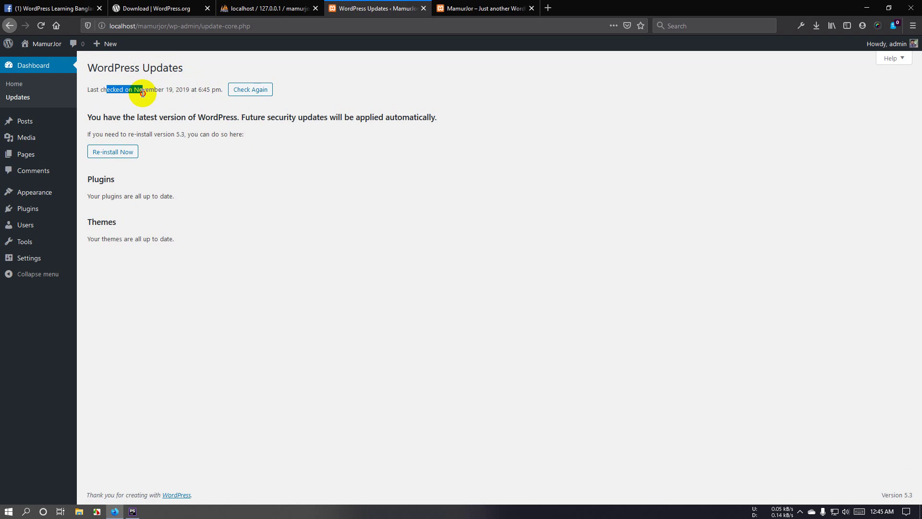
left_click(143, 93)
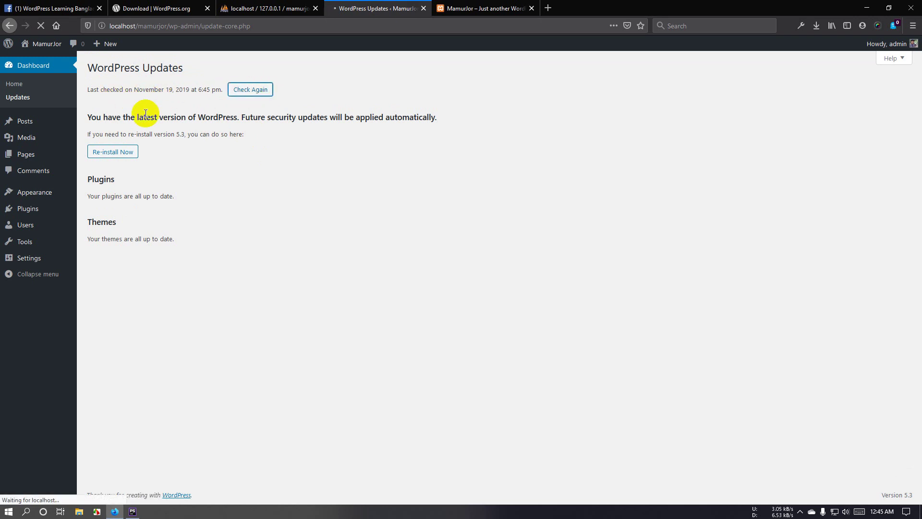
left_click(172, 91)
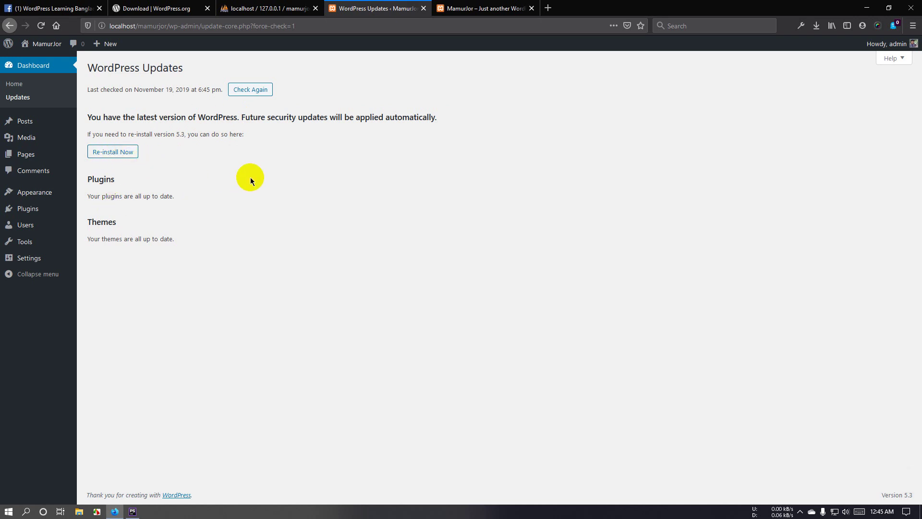
Review the Plugins and Themes sections of the WordPress Updates page
left_click(46, 215)
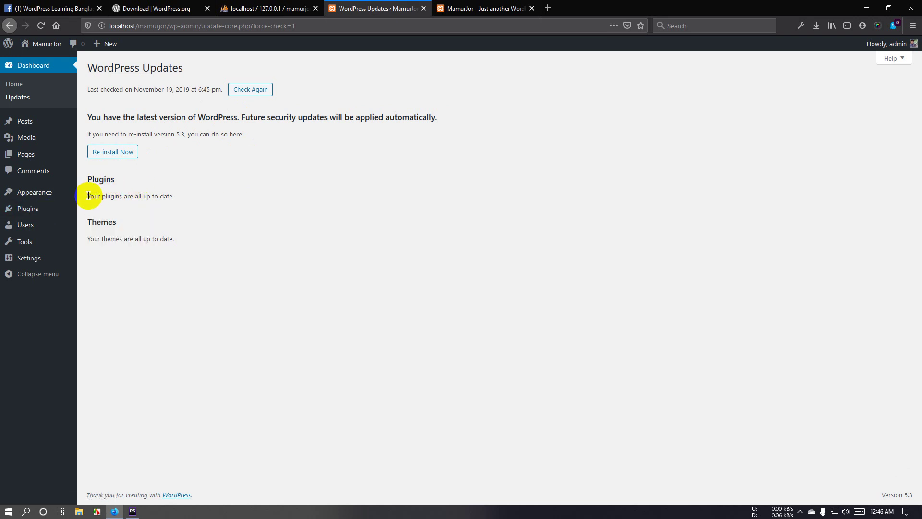
left_click_drag(88, 196, 174, 196)
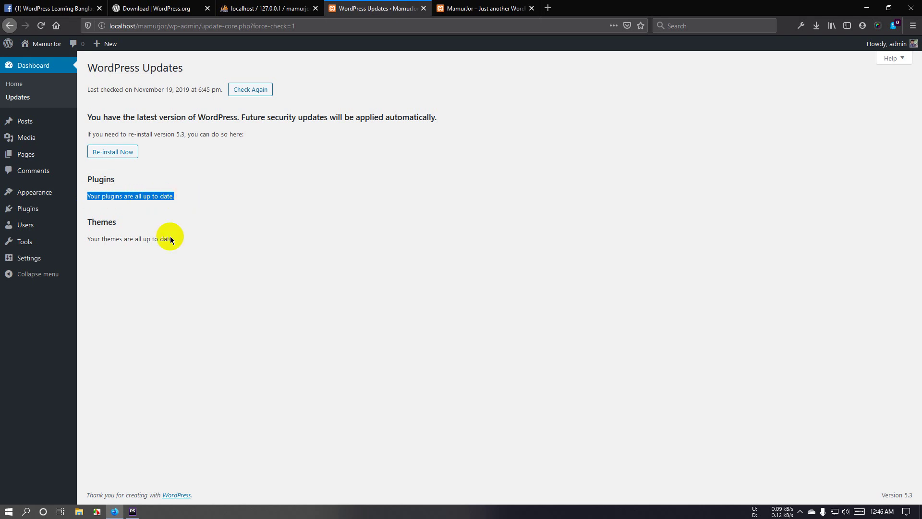
left_click(115, 202)
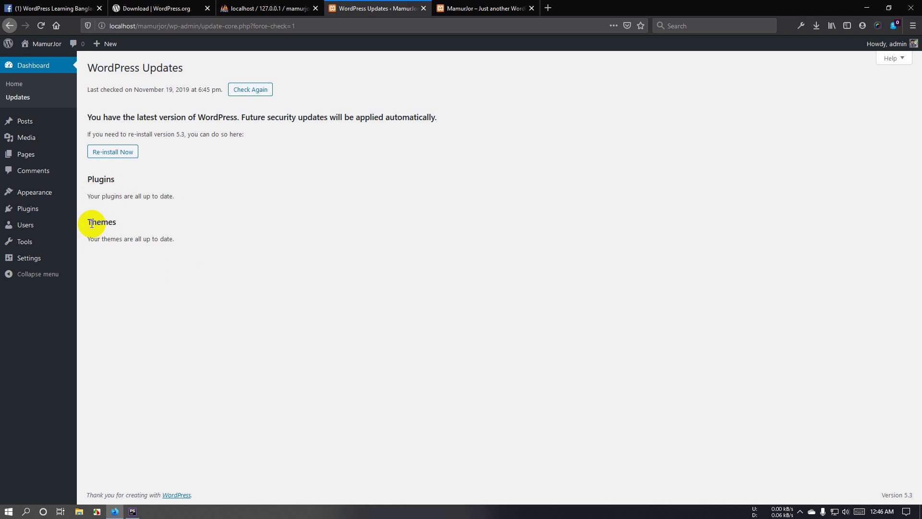
mouse_move(89, 221)
left_mouse_down()
mouse_move(126, 223)
mouse_move(91, 222)
left_mouse_up()
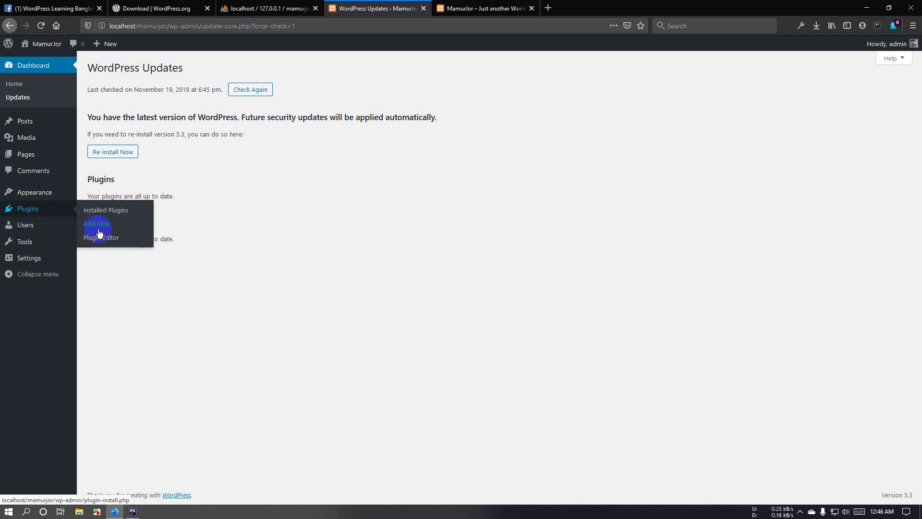
View the site's installed plugins and themes, and return to the dashboard
left_click(56, 209)
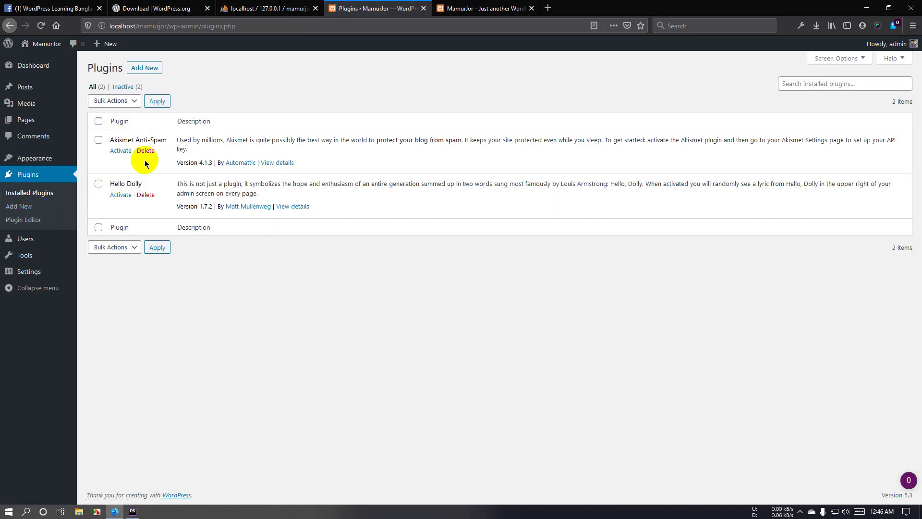
left_click(41, 163)
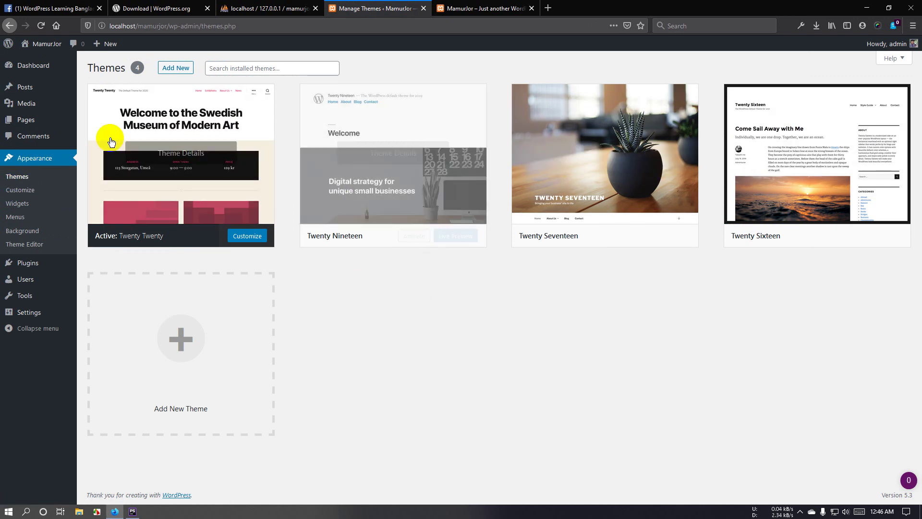
left_click(37, 70)
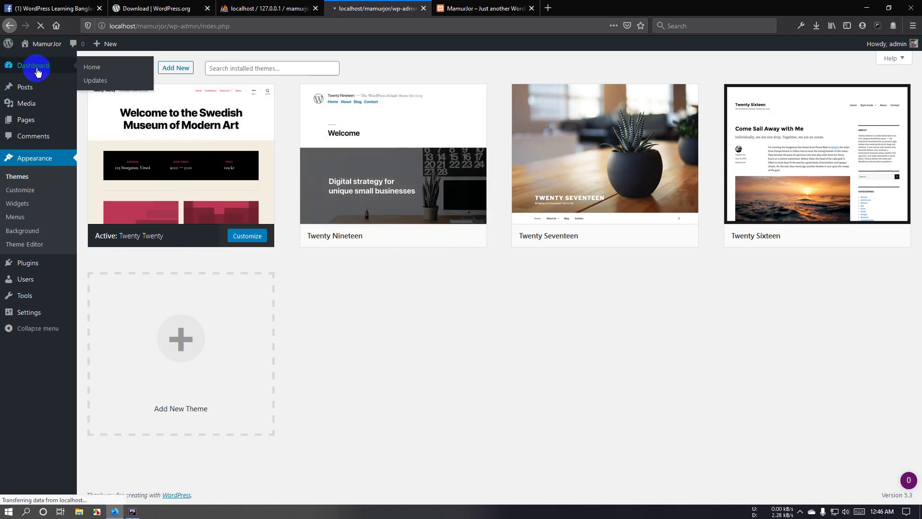
View the posts list, compare it with the "Hello world!" post on the public site, and return to the list
mouse_move(44, 128)
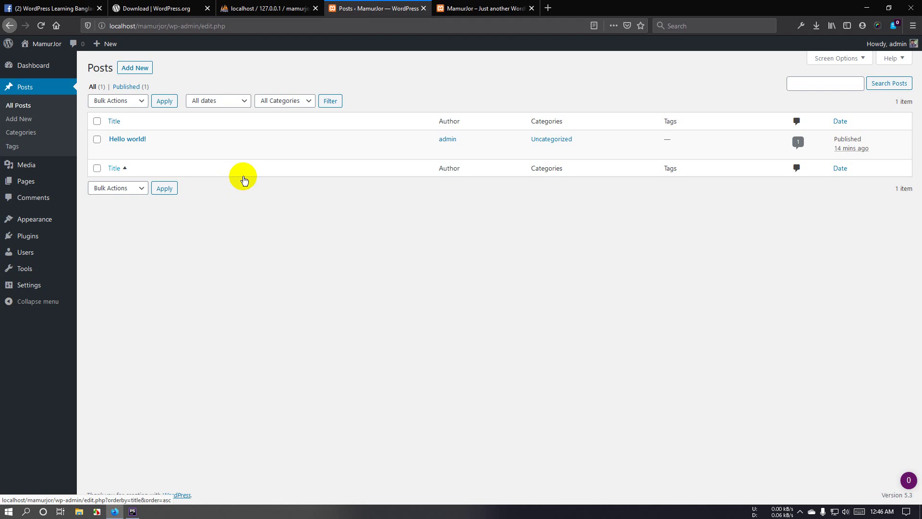
left_click(483, 8)
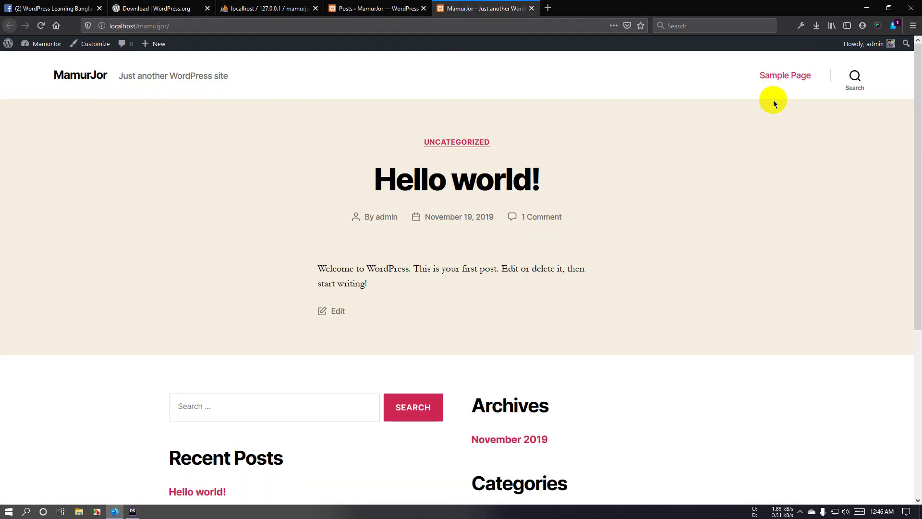
scroll(478, 270, "down", 3)
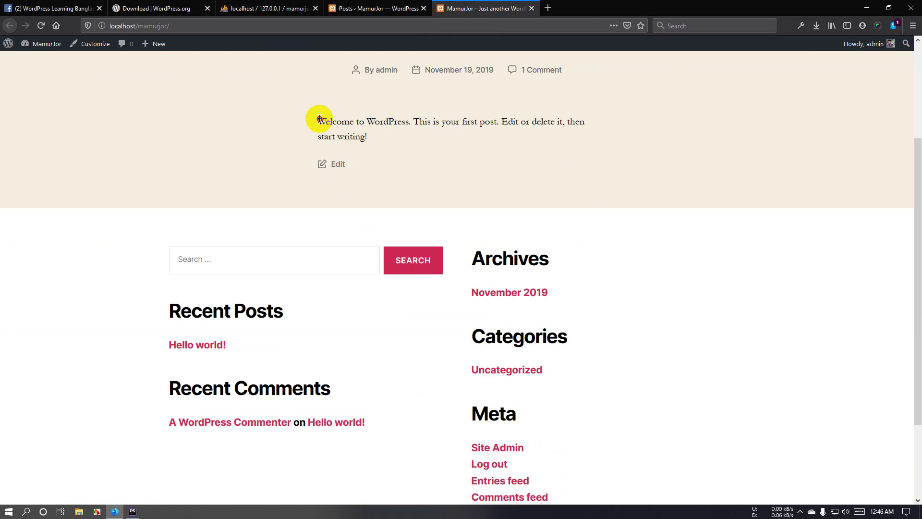
left_click_drag(319, 119, 376, 138)
scroll(382, 139, "up", 3)
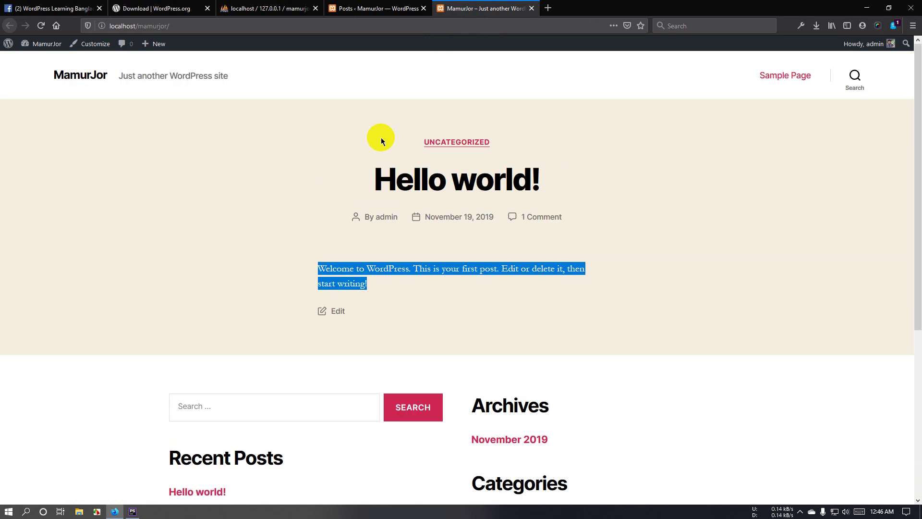
left_click(361, 16)
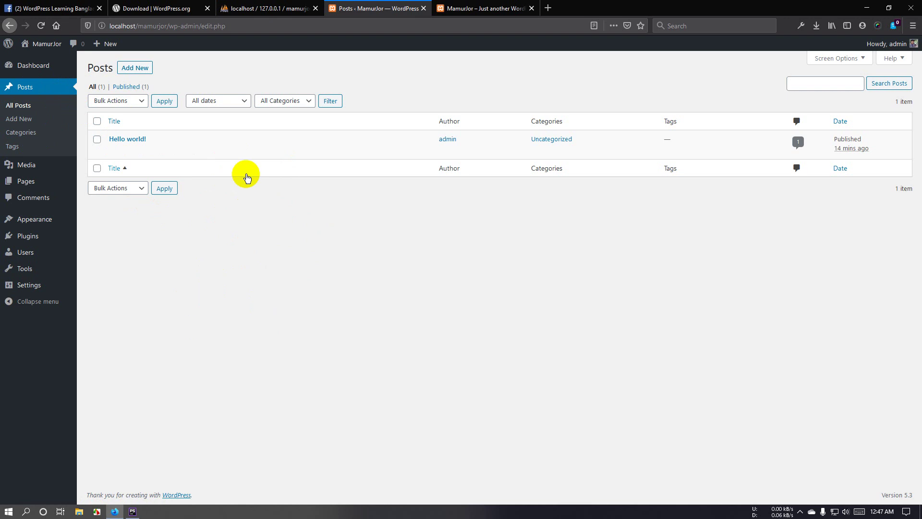
Filter the posts list to published posts and move the "Hello world!" post to the trash with a bulk action
left_click(99, 92)
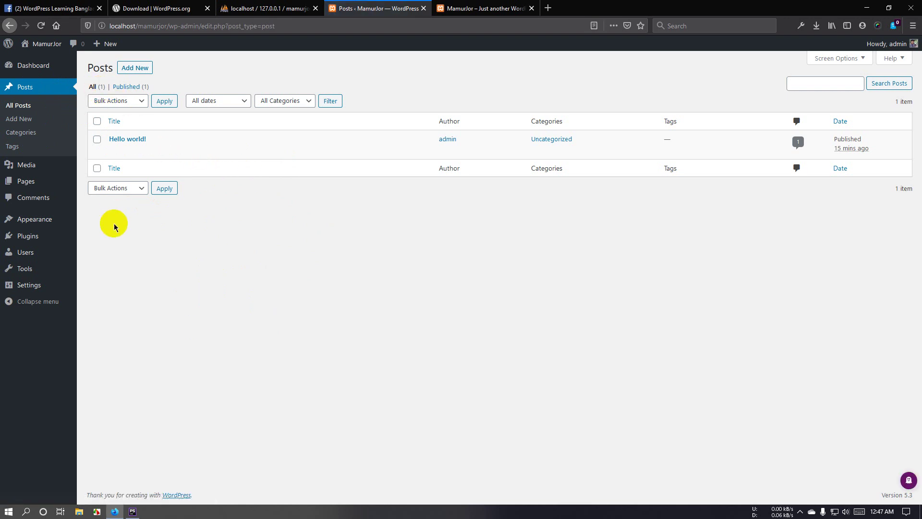
left_click(129, 86)
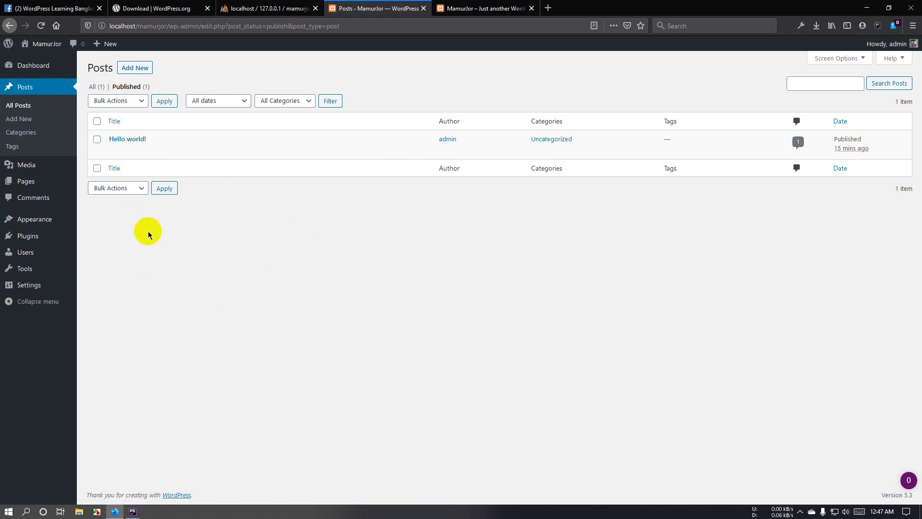
left_click(114, 105)
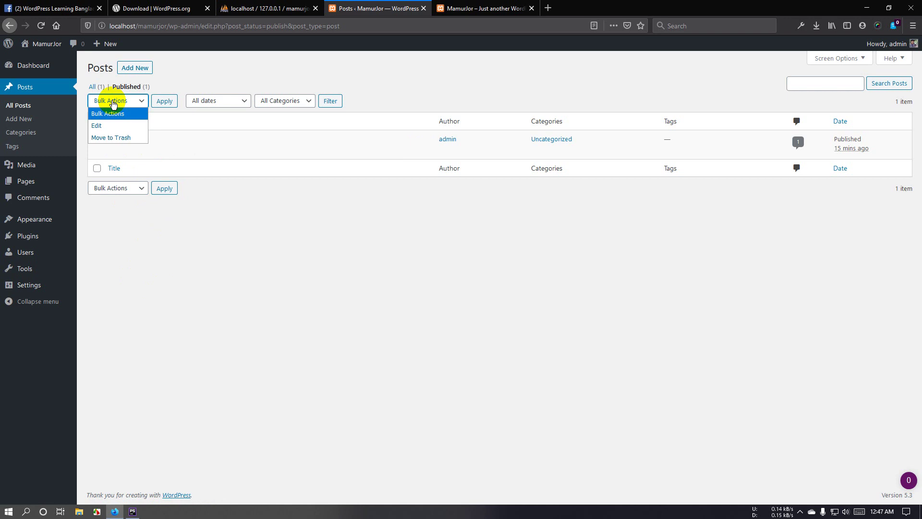
left_click(114, 138)
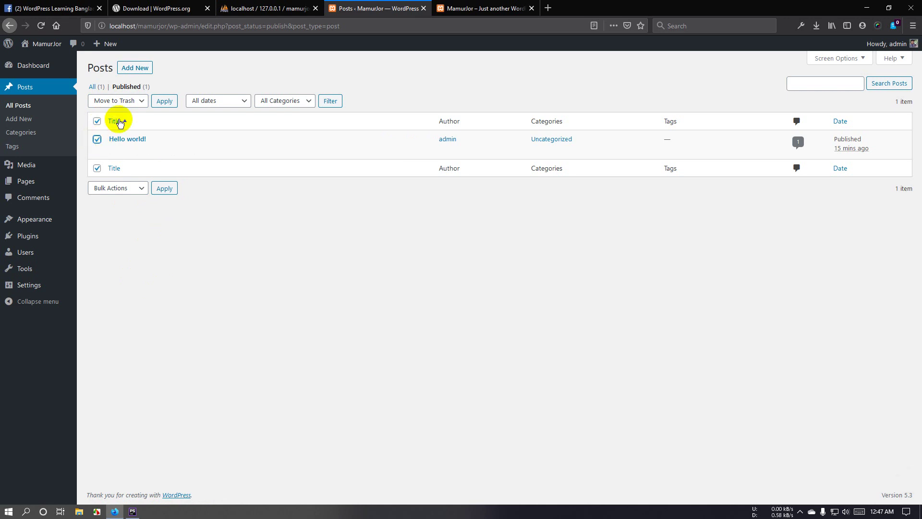
left_click(163, 103)
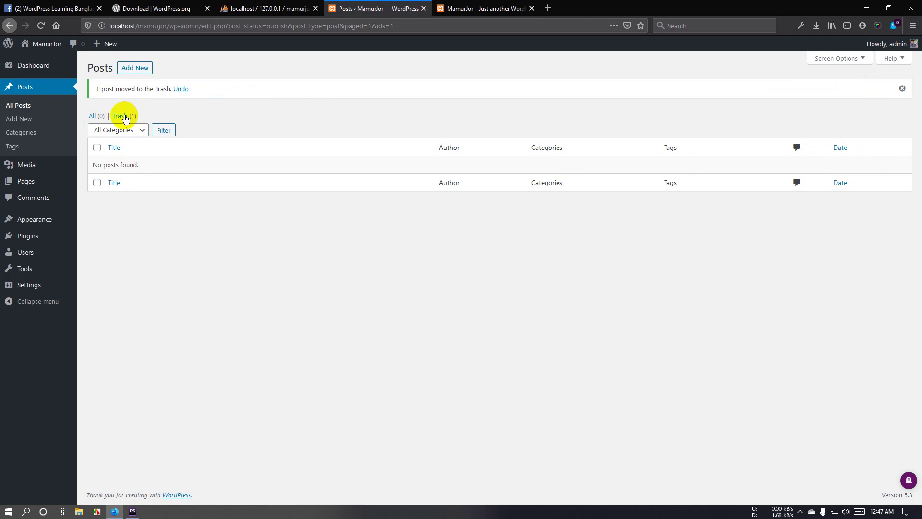
Restore the "Hello world!" post from the trash with a bulk action and list all posts
left_click(98, 117)
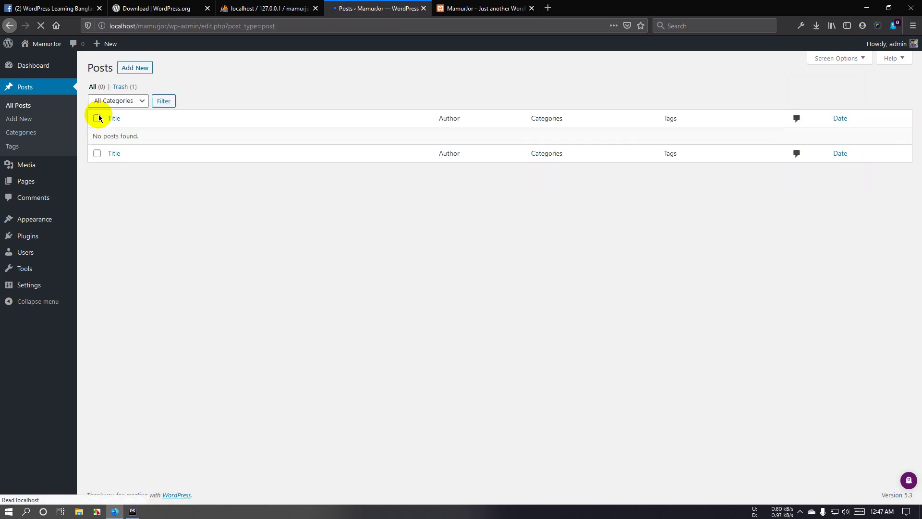
left_click_drag(91, 136, 141, 140)
left_click(122, 87)
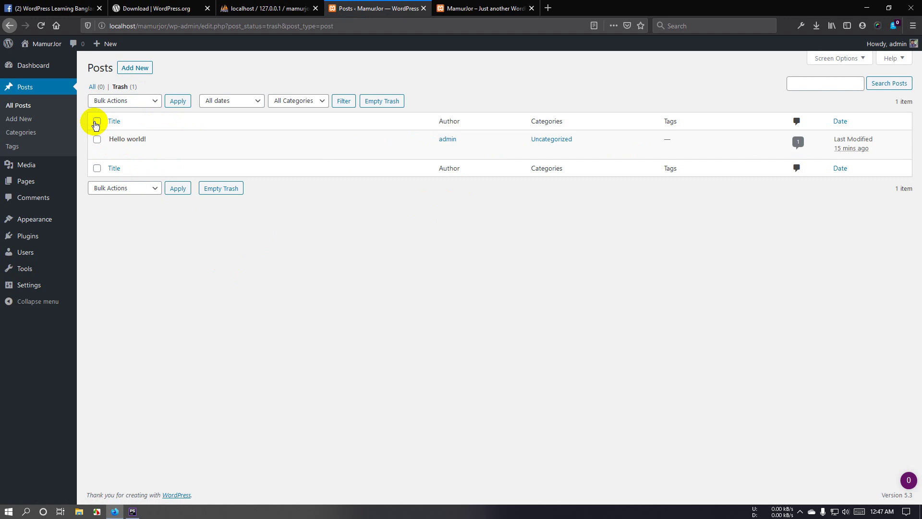
left_click(132, 101)
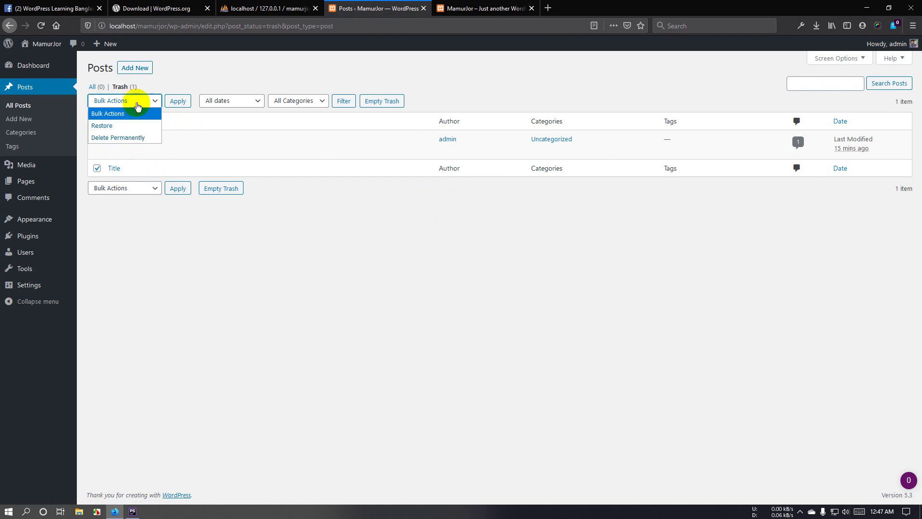
left_click(117, 126)
left_click(180, 103)
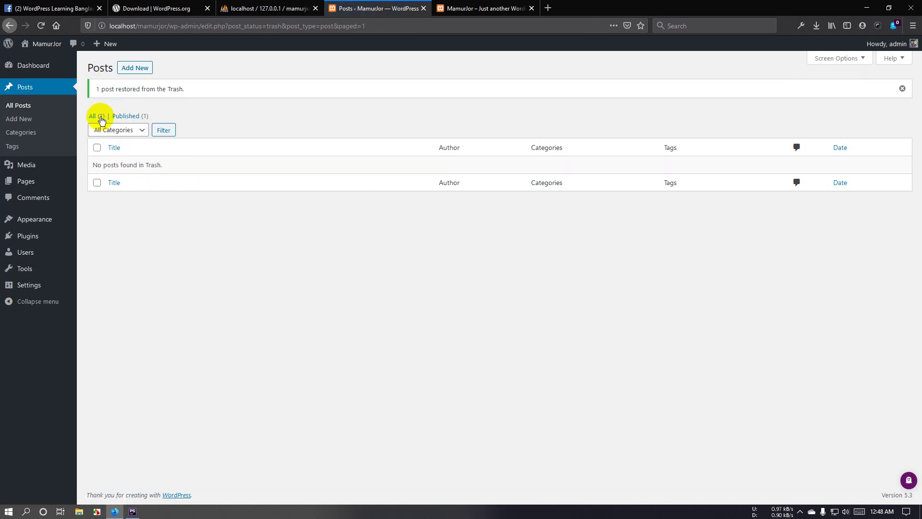
left_click(97, 117)
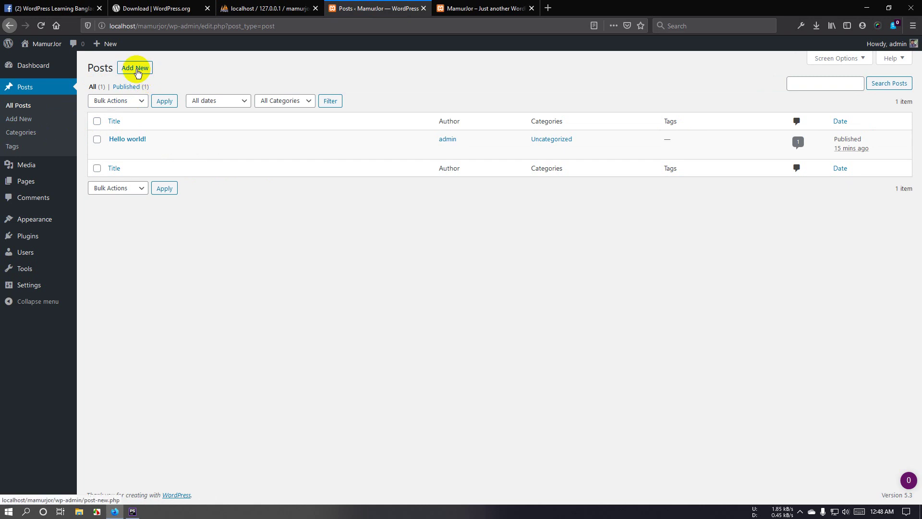
Open a new post in the block editor and examine its content and title fields
left_click(30, 123)
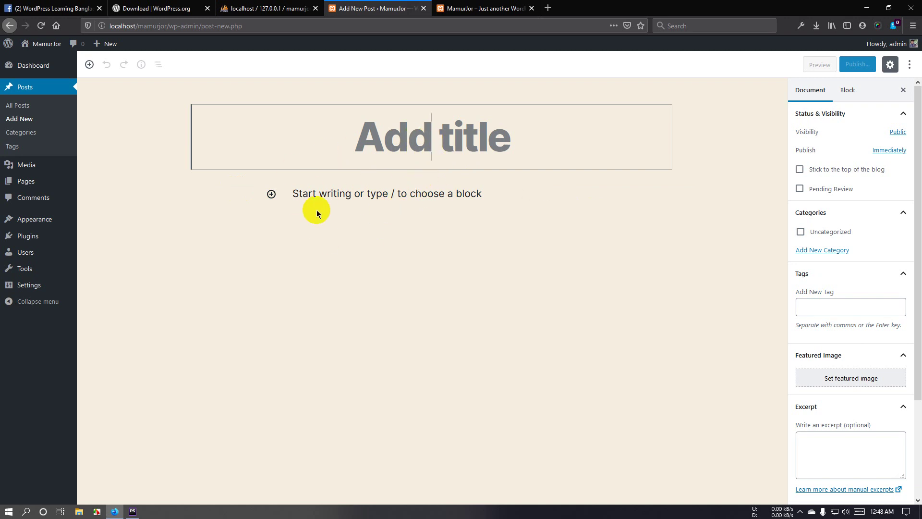
left_click(327, 197)
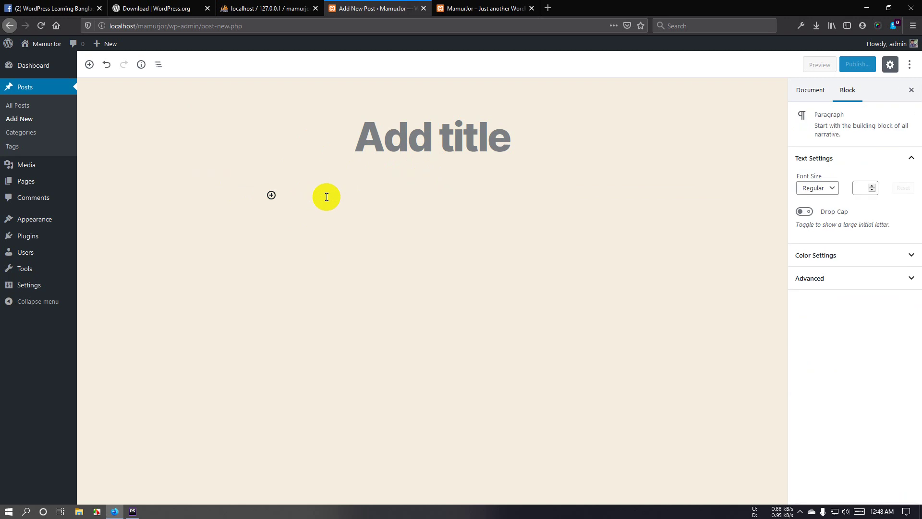
left_click(451, 136)
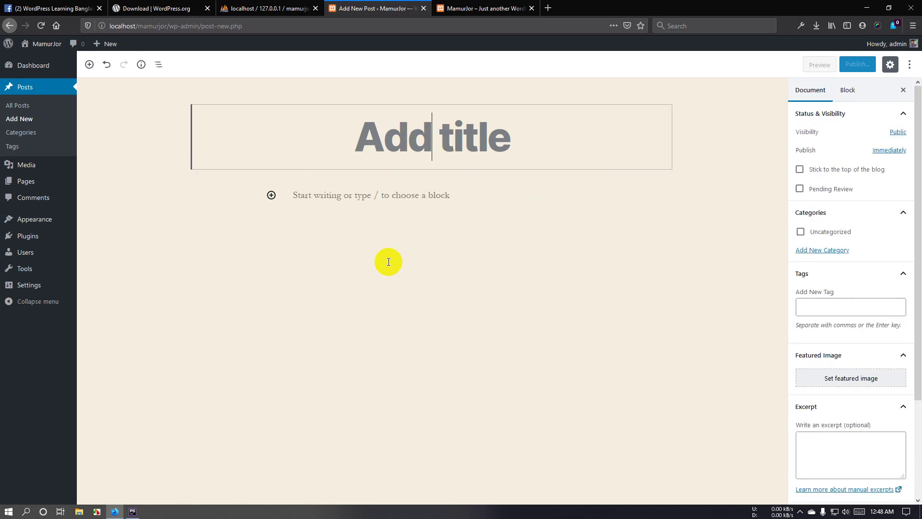
Leave the unsaved post, search the available plugins for "disable", and install and activate Disable Gutenberg
mouse_move(38, 224)
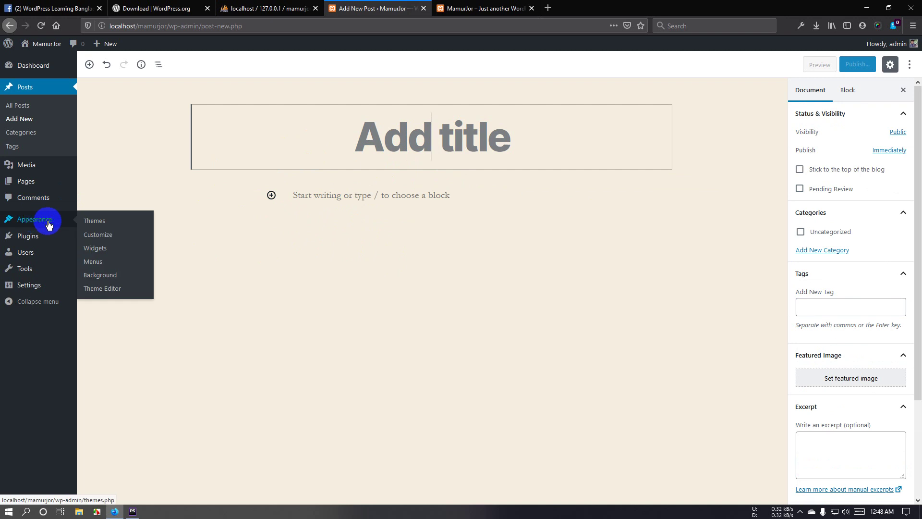
left_click(102, 251)
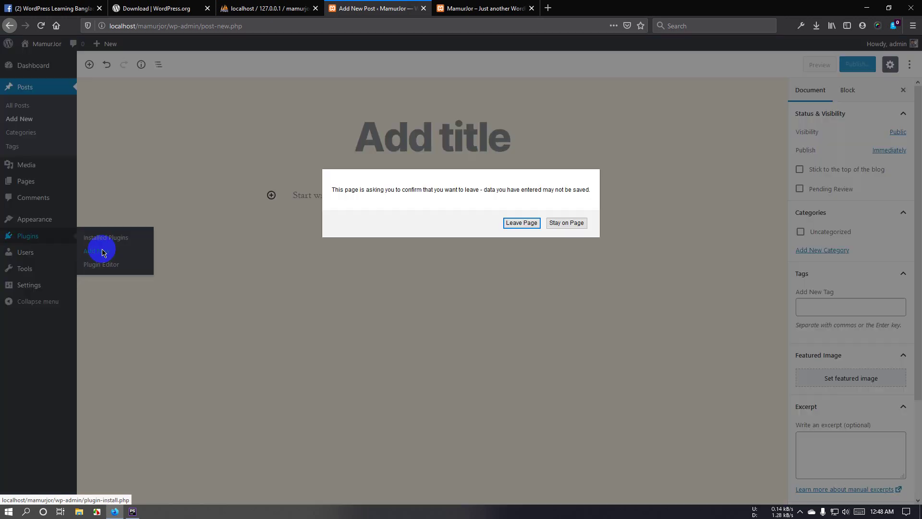
left_click(515, 222)
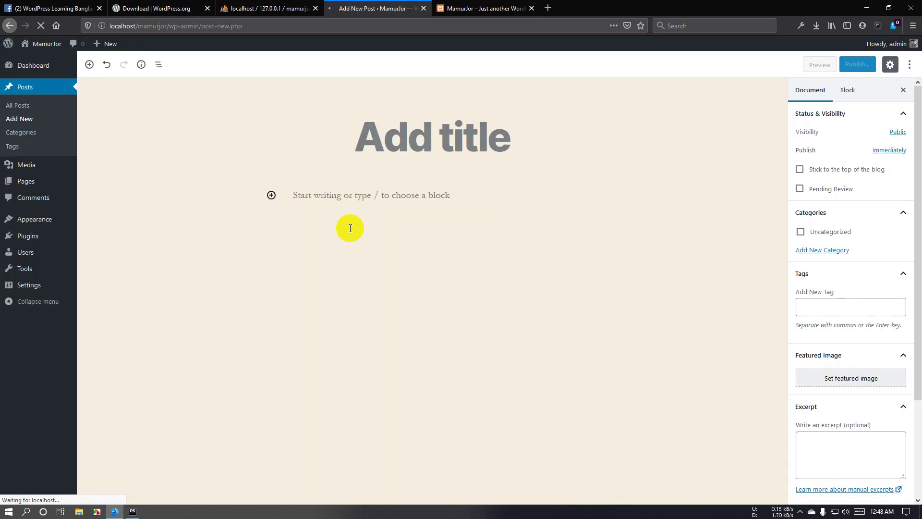
mouse_move(44, 229)
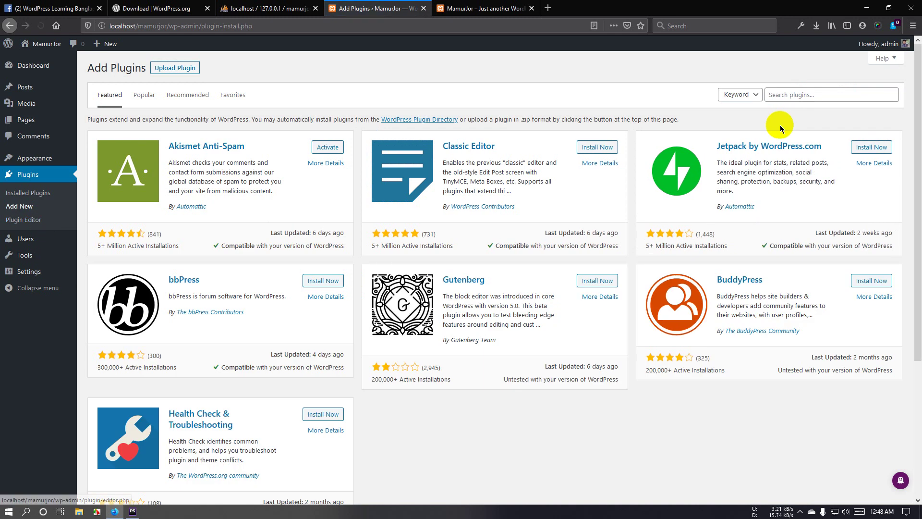
left_click(789, 95)
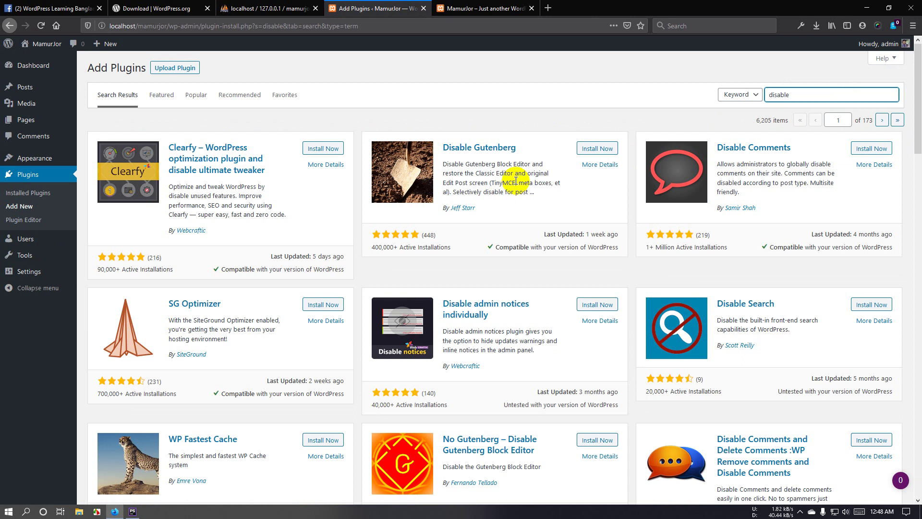
left_click(604, 156)
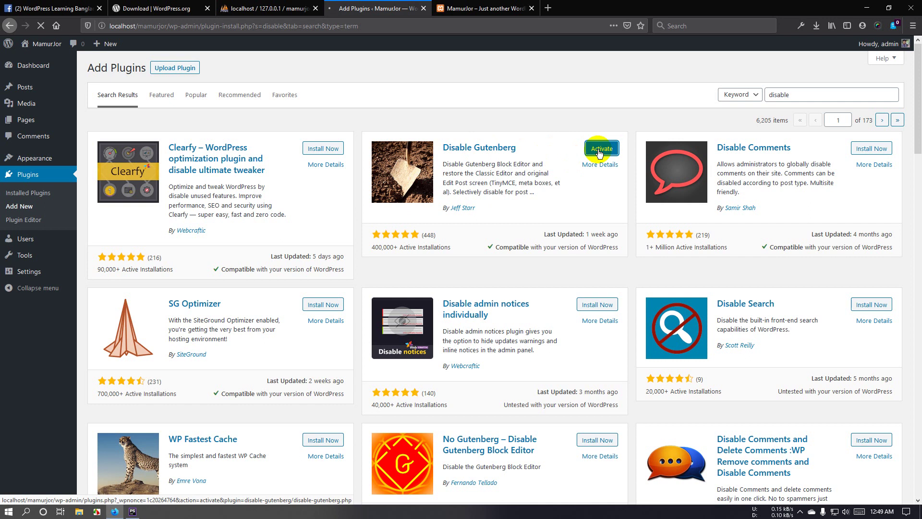
left_click(599, 153)
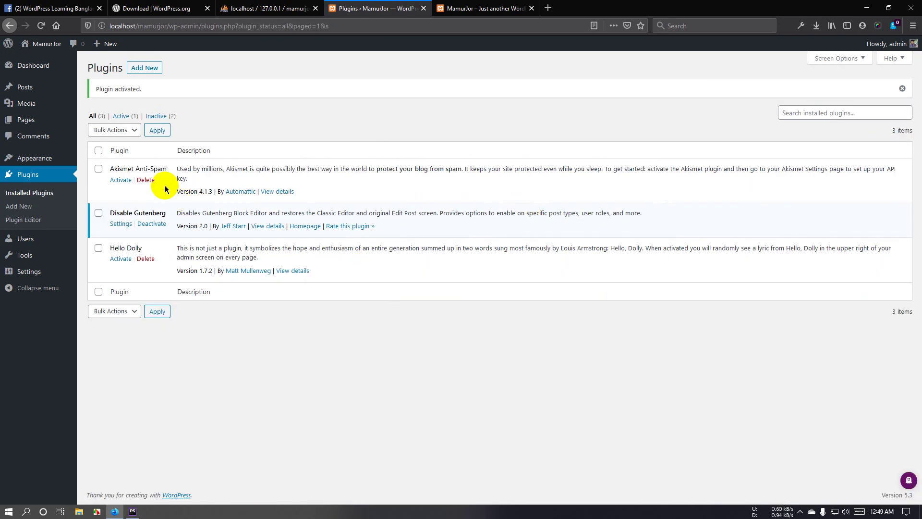
Return to the posts list and start a new post in the classic editor
left_click(31, 164)
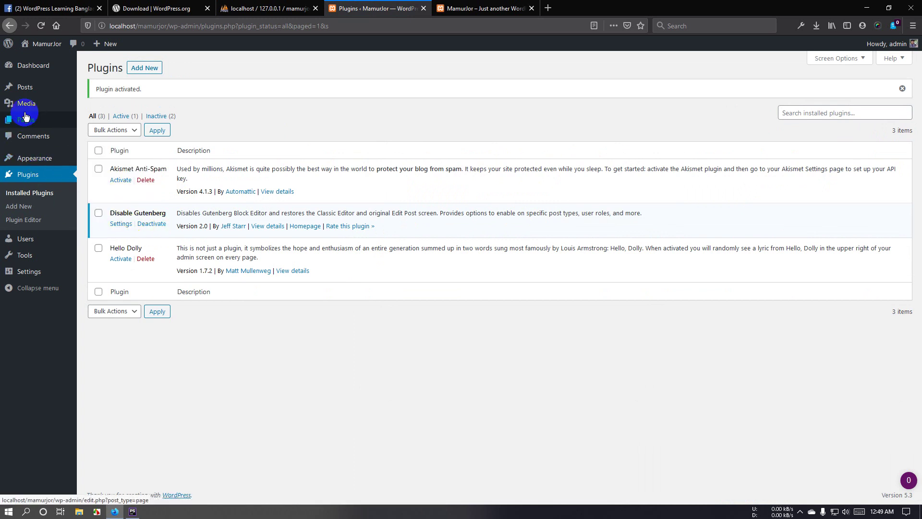
left_click(26, 95)
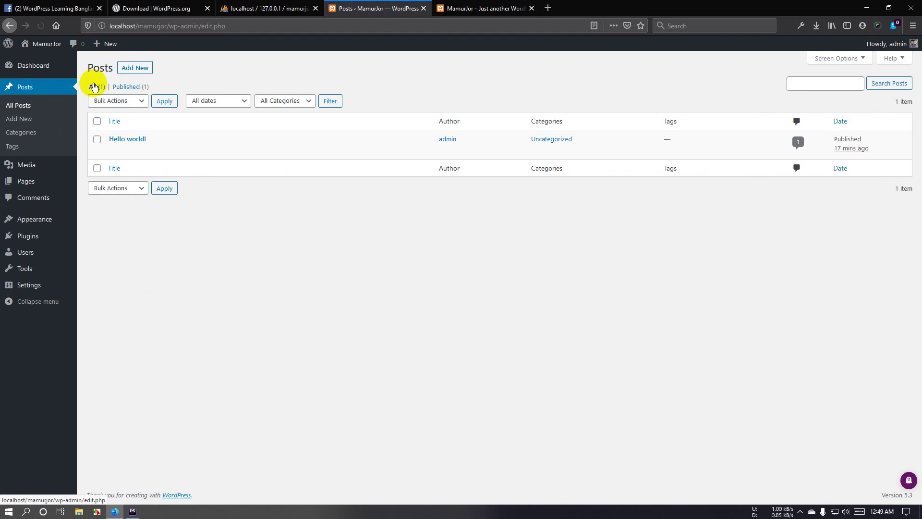
left_click(133, 73)
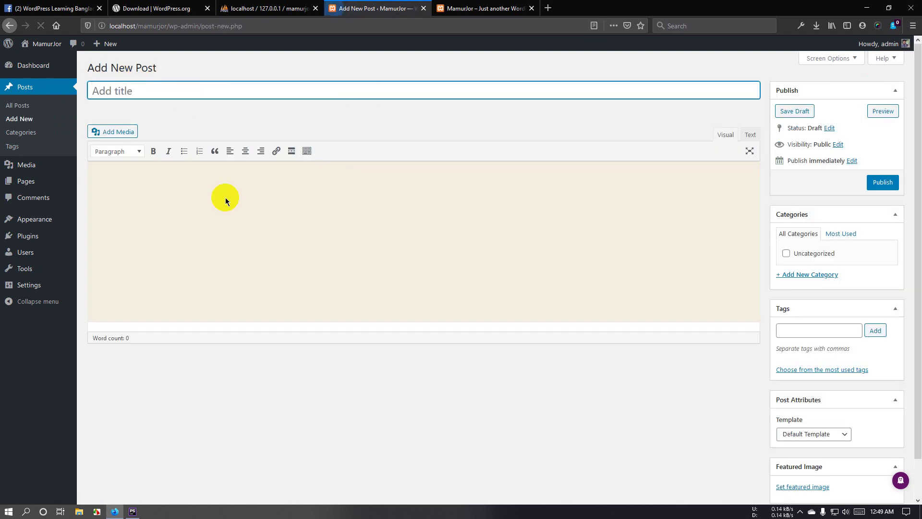
left_click(363, 226)
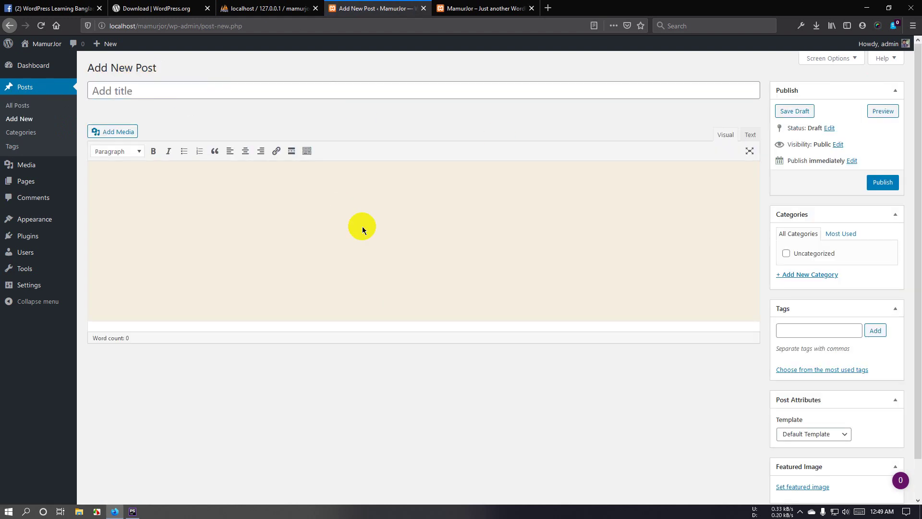
left_click(243, 91)
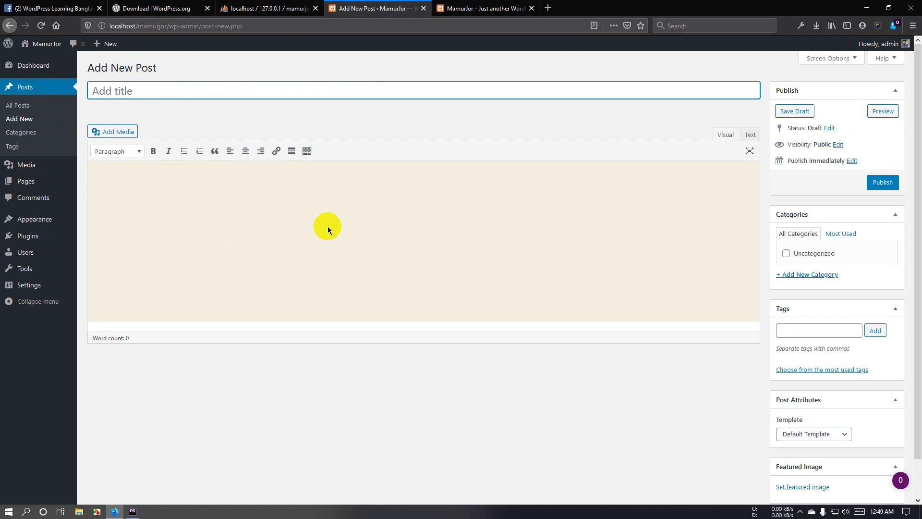
left_click(328, 221)
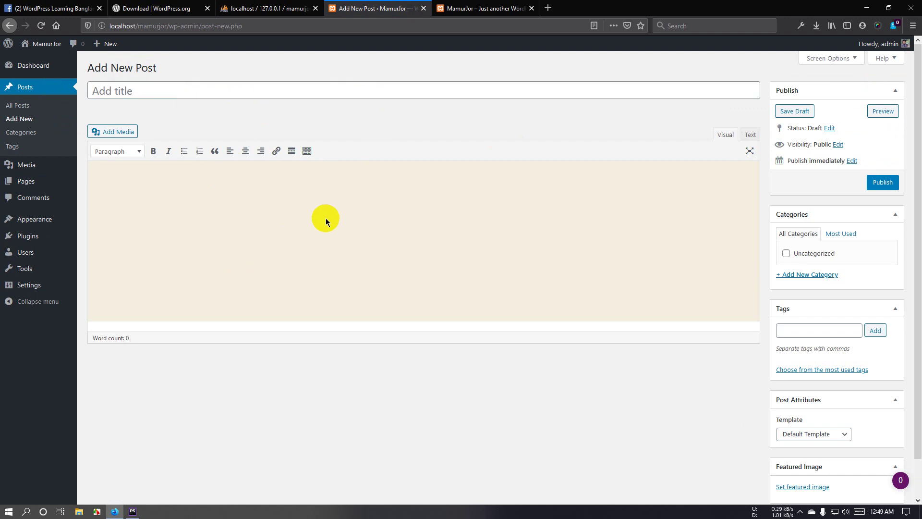
left_click(170, 92)
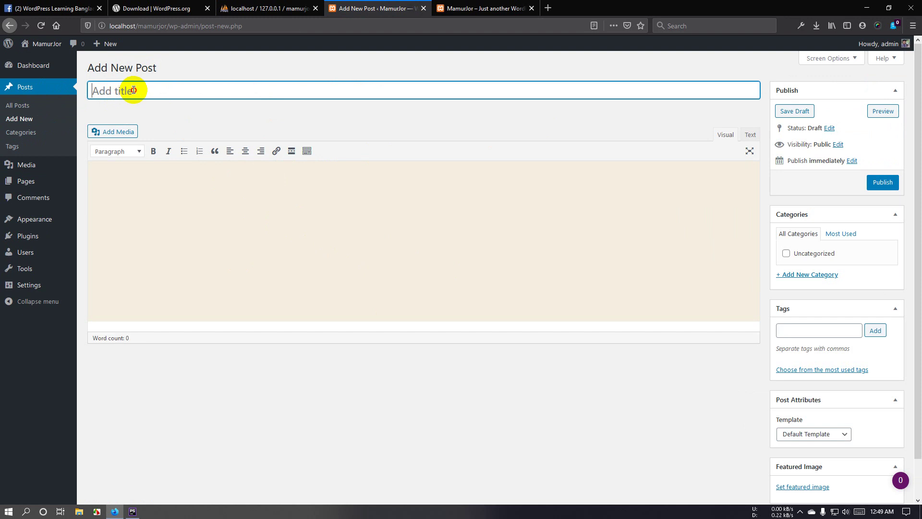
left_click(166, 208)
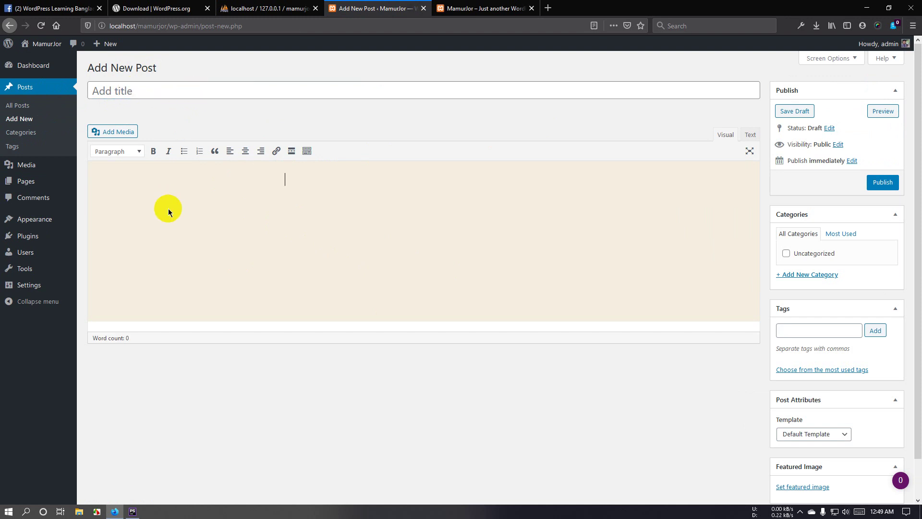
Open lipsum.com in a new browser tab and copy the heading "What is Lorem Ipsum?"
left_click(548, 8)
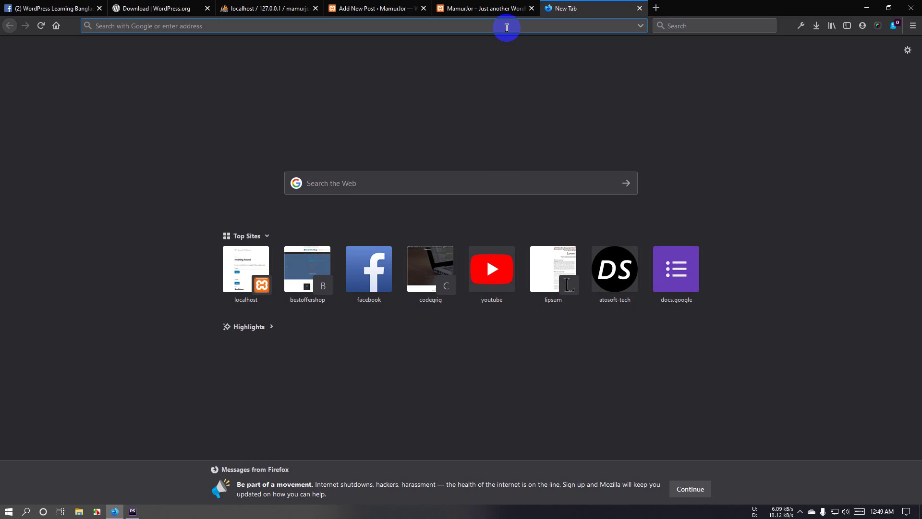
type("lip")
key("Return")
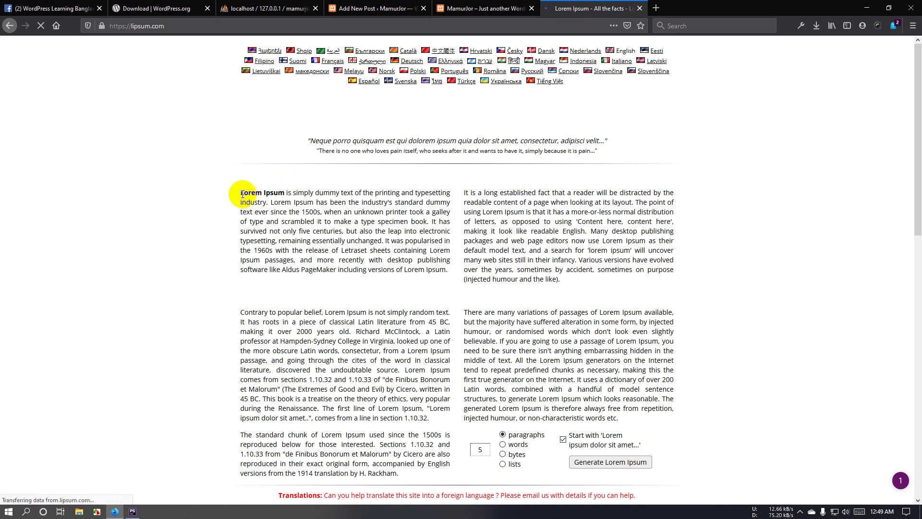
left_click_drag(243, 176, 362, 181)
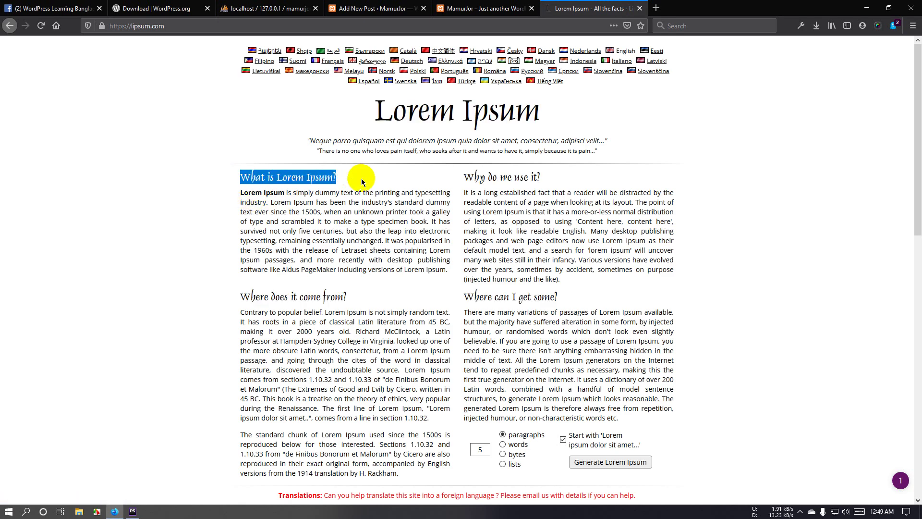
Close the phpMyAdmin page and paste the copied heading as the title of the new post
left_click(289, 9)
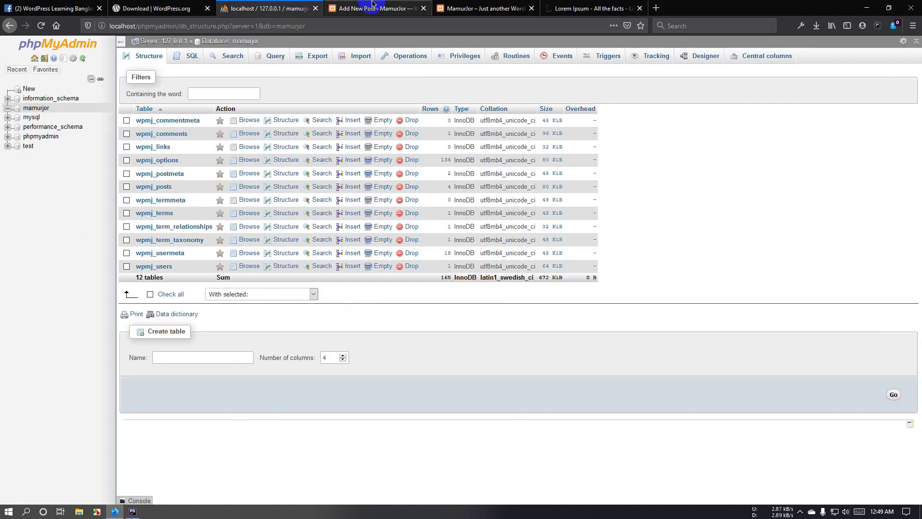
left_click(316, 9)
left_click(194, 92)
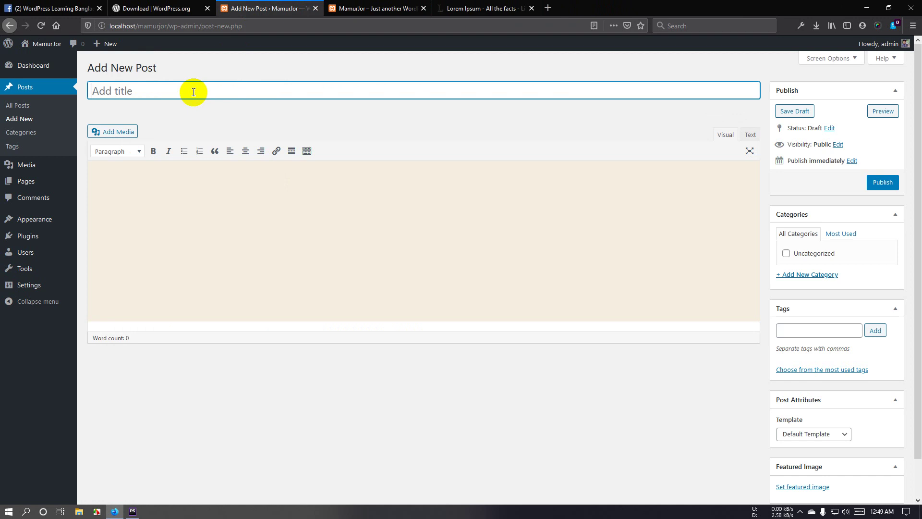
Copy the paragraph under "What is Lorem Ipsum?" on lipsum.com and paste it into the new post's content
left_click(473, 8)
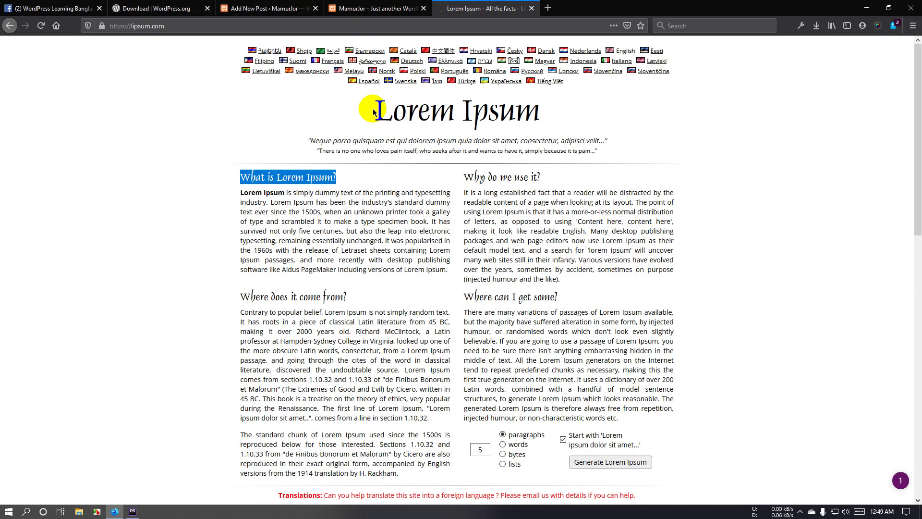
triple_click(336, 202)
key("ctrl+c")
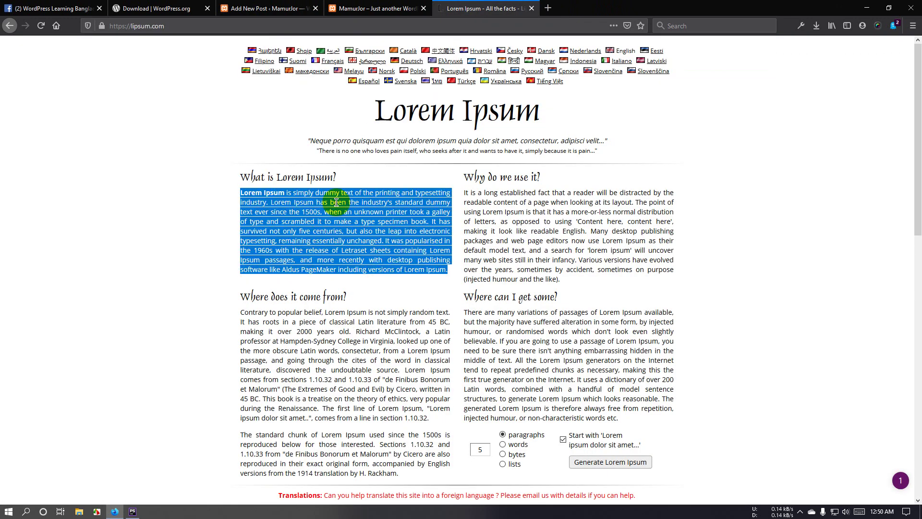
left_click(265, 9)
left_click(208, 188)
key("ctrl+v")
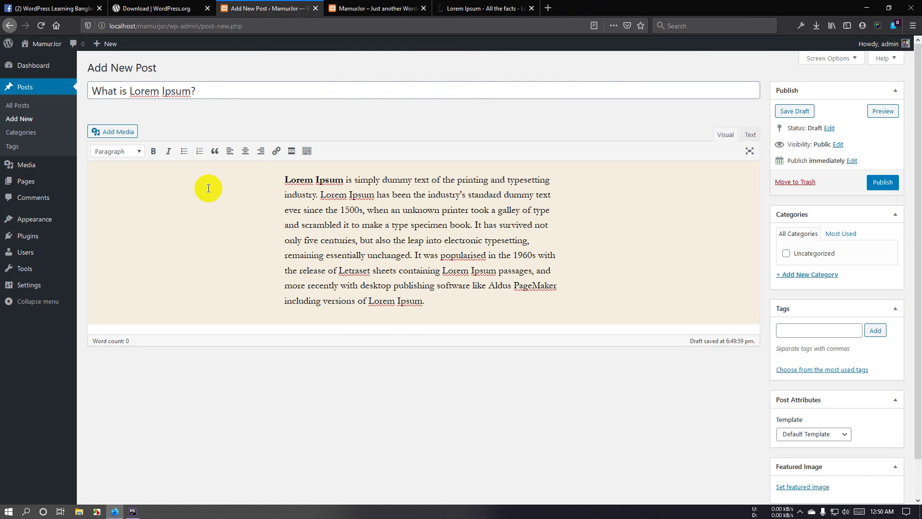
Examine the new post's title and its pasted body text
scroll(444, 212, "down", 2)
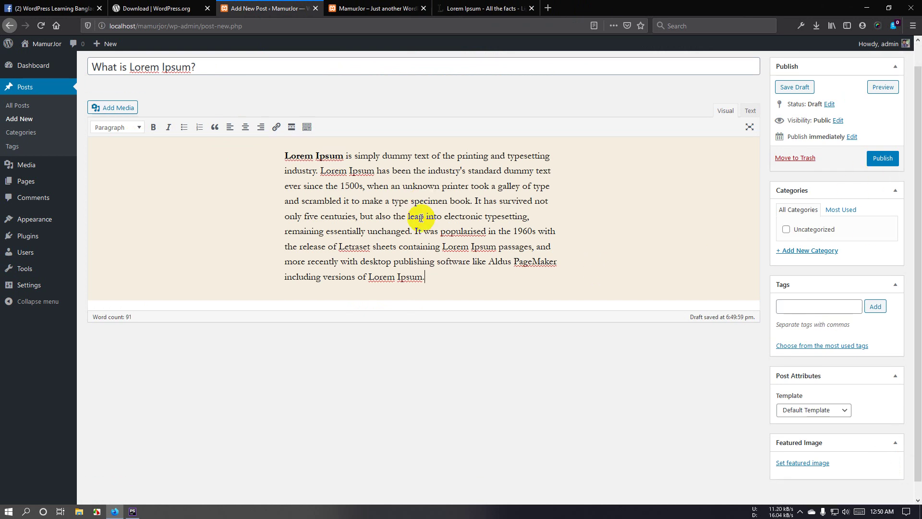
scroll(860, 187, "up", 2)
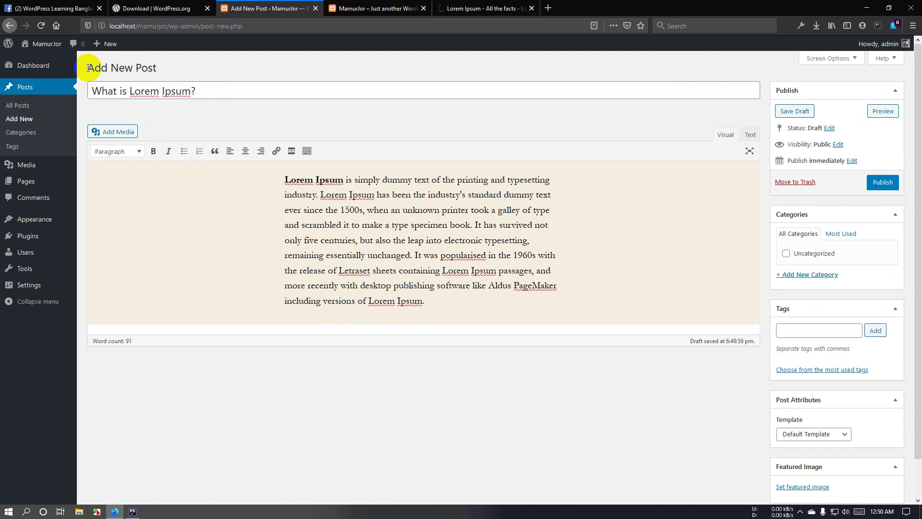
left_click_drag(88, 67, 114, 90)
left_click(139, 89)
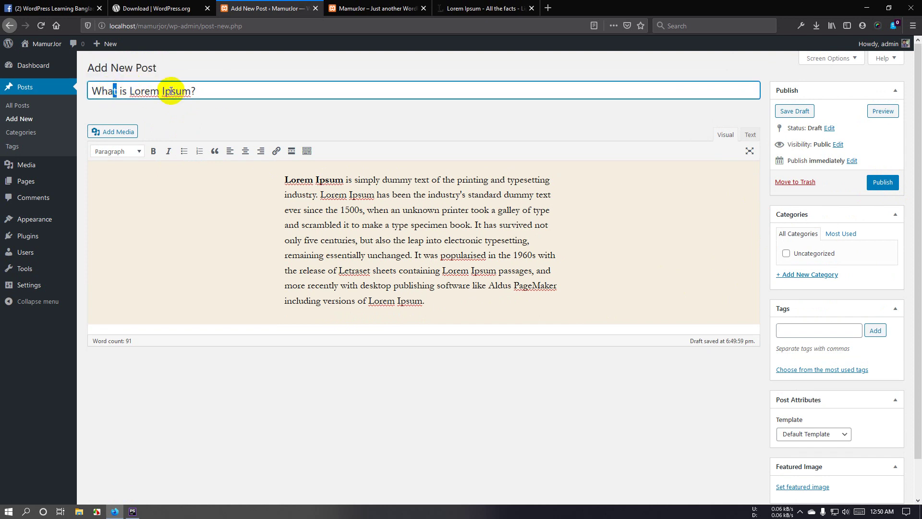
left_click_drag(215, 91, 108, 91)
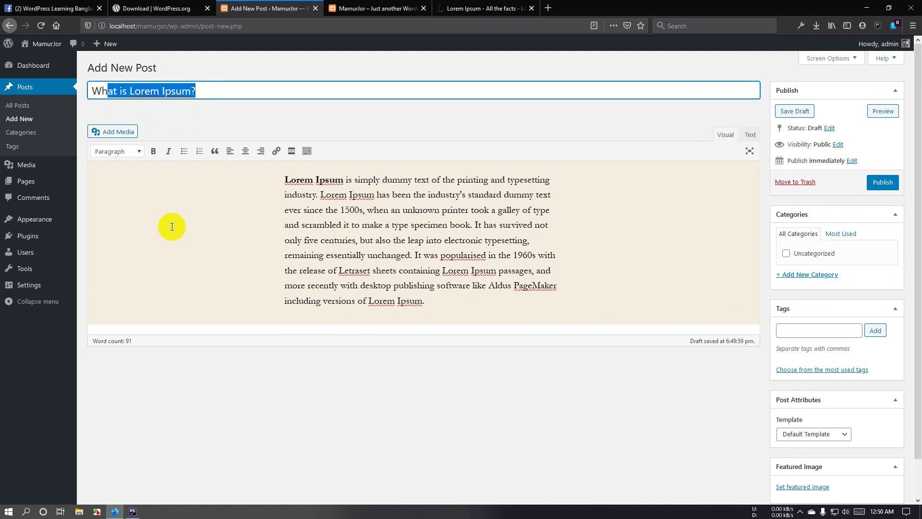
left_click(172, 227)
left_click_drag(284, 180, 442, 301)
left_click(445, 301)
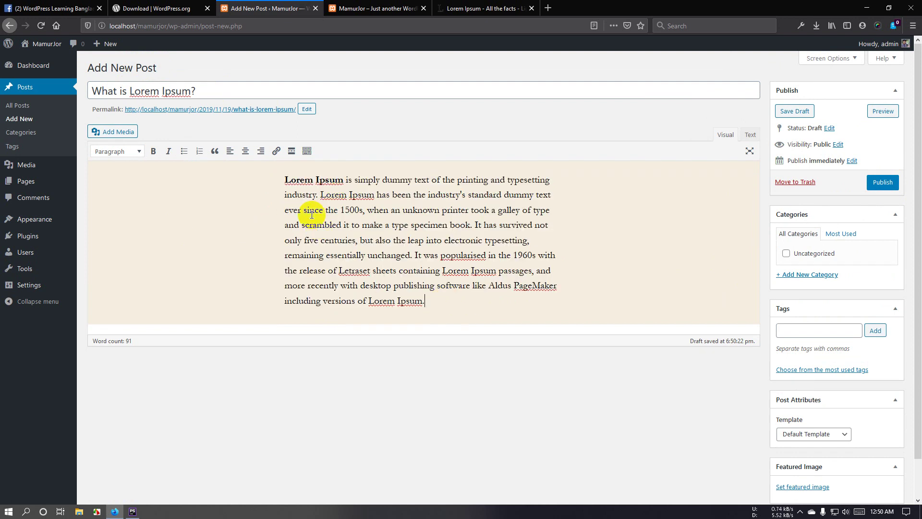
View the upload and media library options for adding media to the post, and close them without inserting anything
left_click(115, 134)
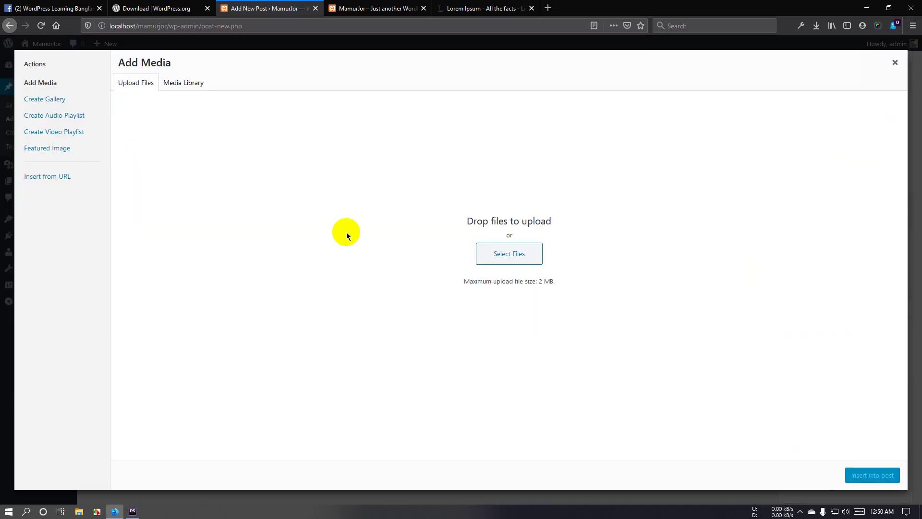
left_click(174, 84)
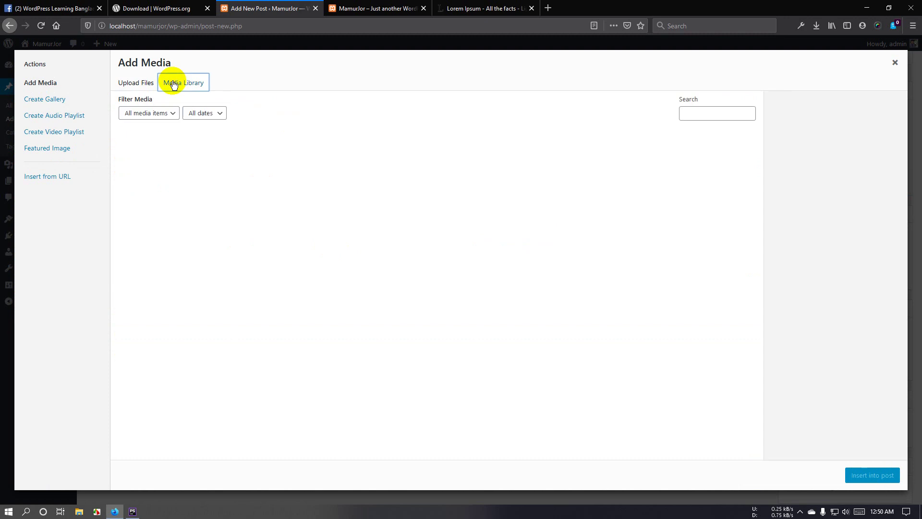
left_click(134, 82)
left_click(895, 63)
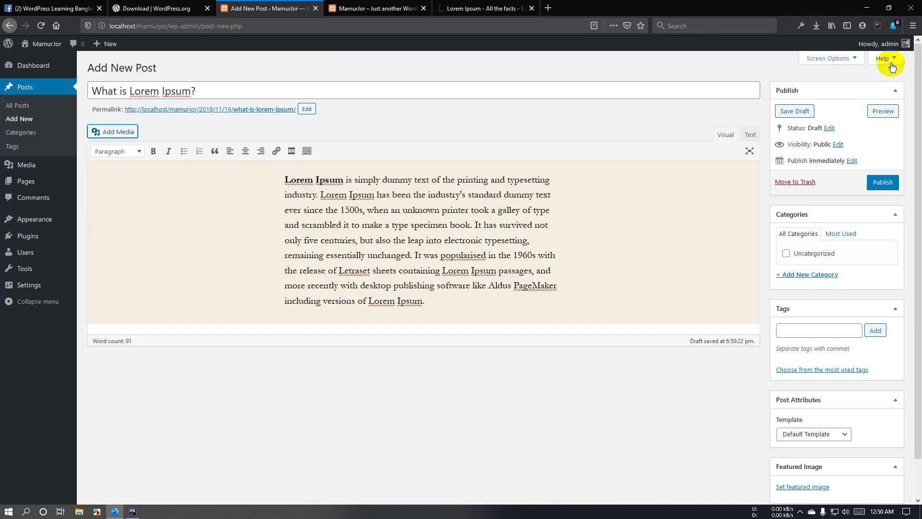
Try the Heading 2 format on the body paragraph starting with "Lorem Ipsum" and set it back to Paragraph
left_click(121, 154)
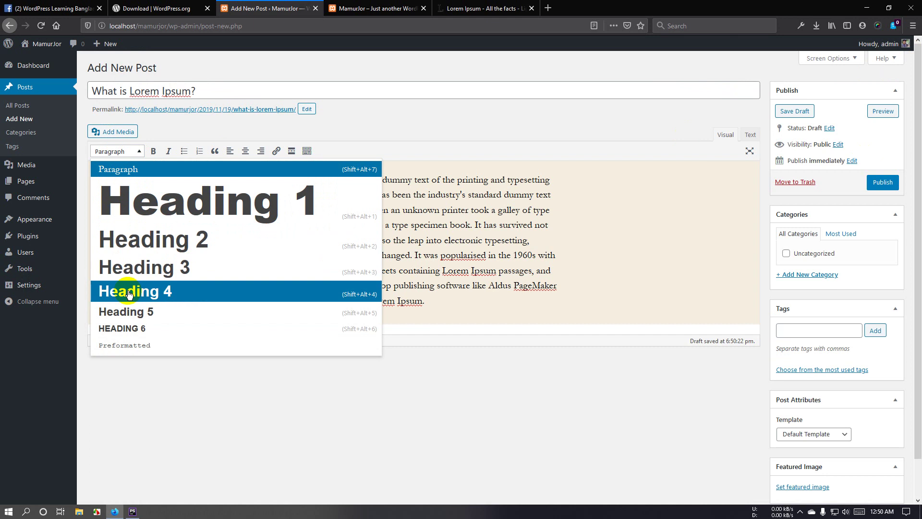
left_click(433, 255)
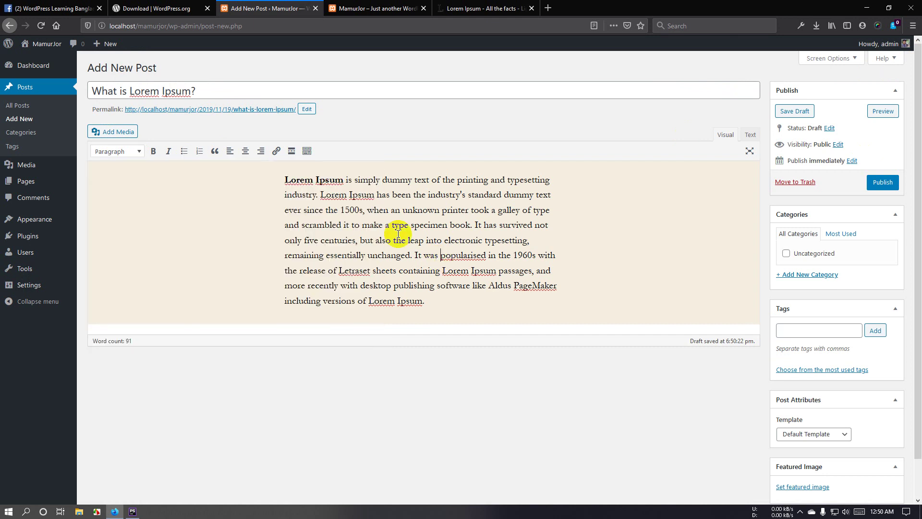
left_click_drag(285, 178, 329, 180)
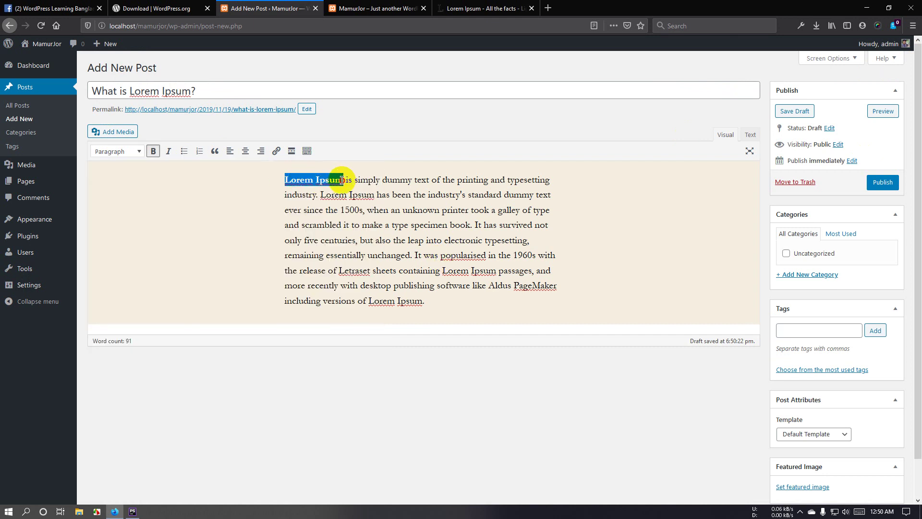
left_click(133, 151)
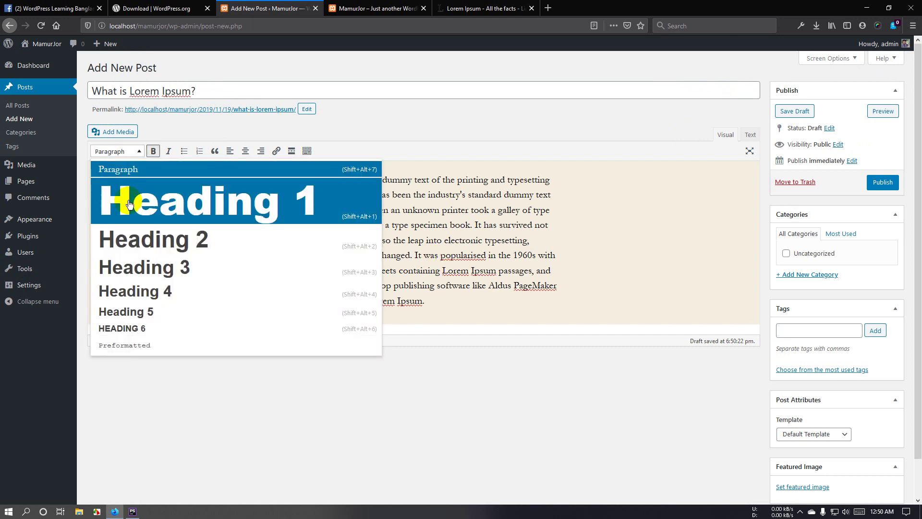
left_click(124, 246)
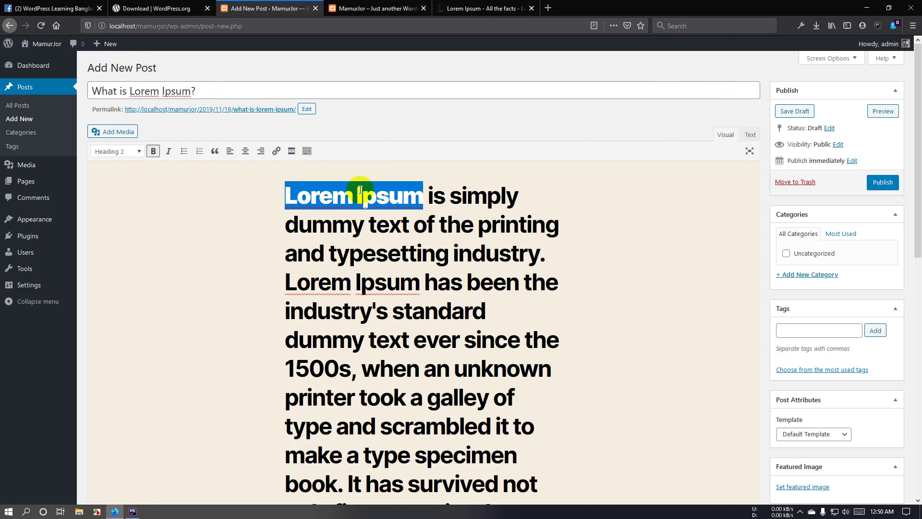
left_click(114, 151)
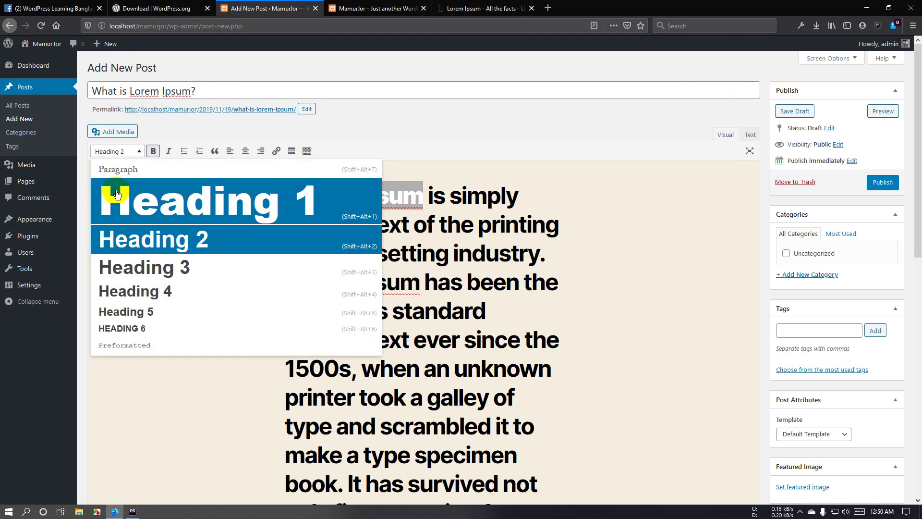
left_click(121, 168)
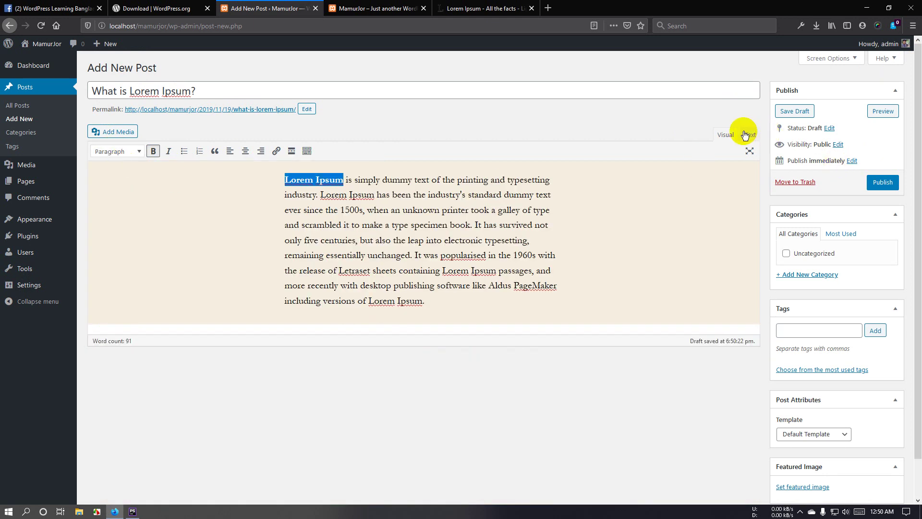
left_click(521, 196)
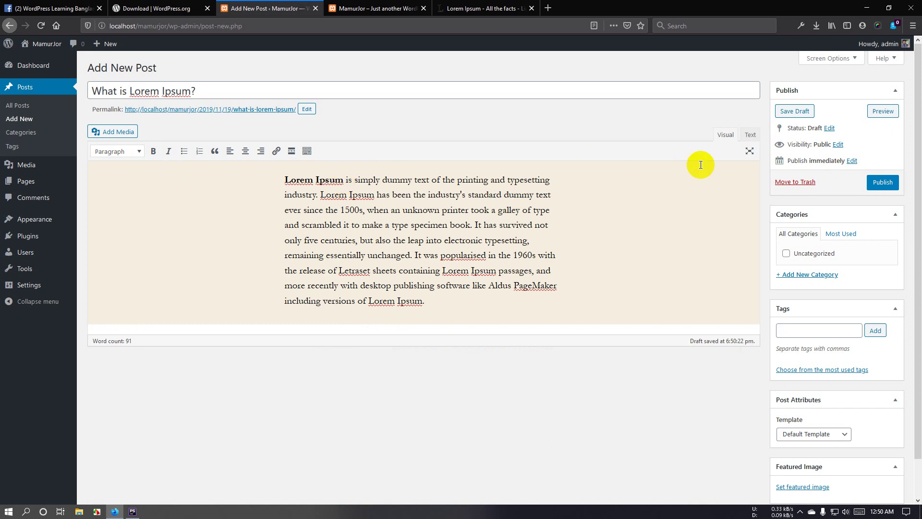
Compare the post's visual and HTML views, and in the HTML change the opening strong tag before "Lorem Ipsum" to h2
left_click(749, 138)
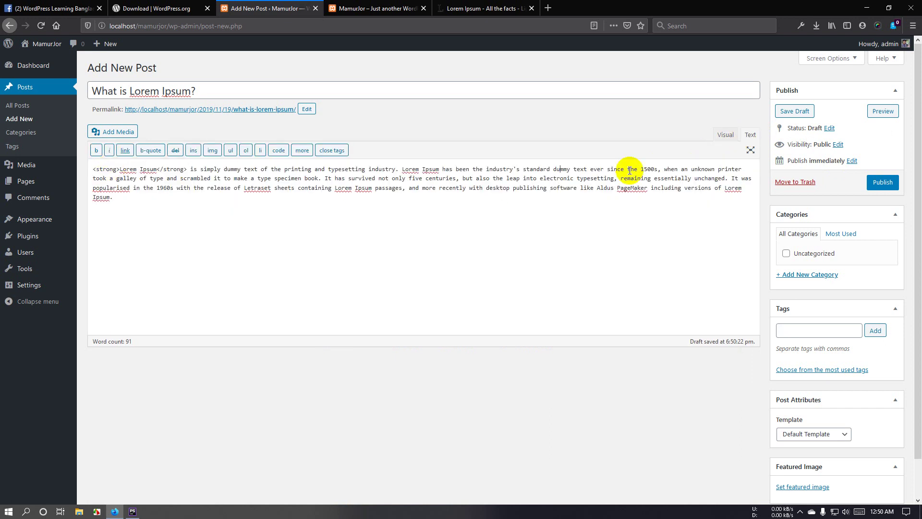
left_click(724, 138)
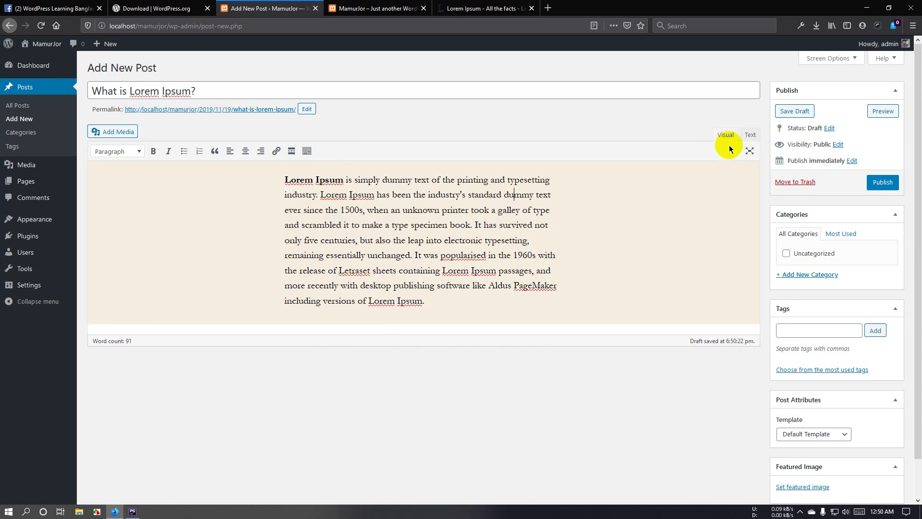
left_click(752, 138)
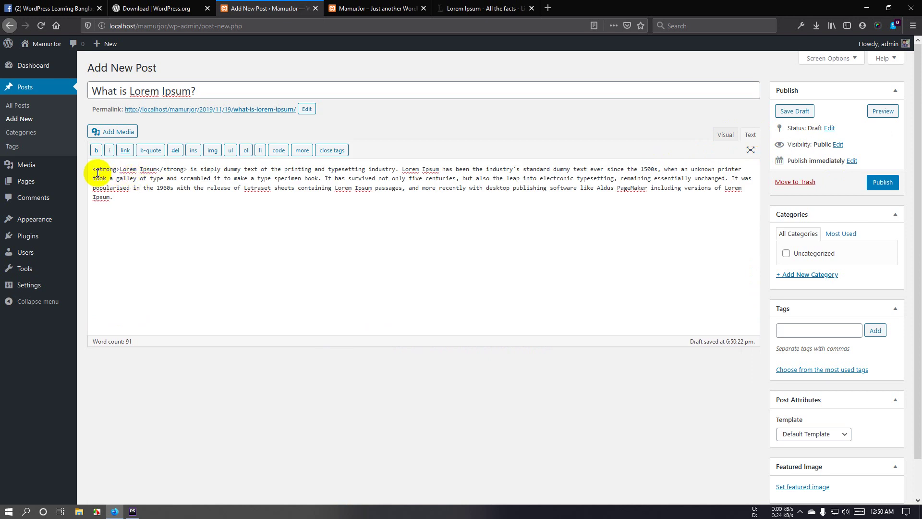
left_click(169, 208)
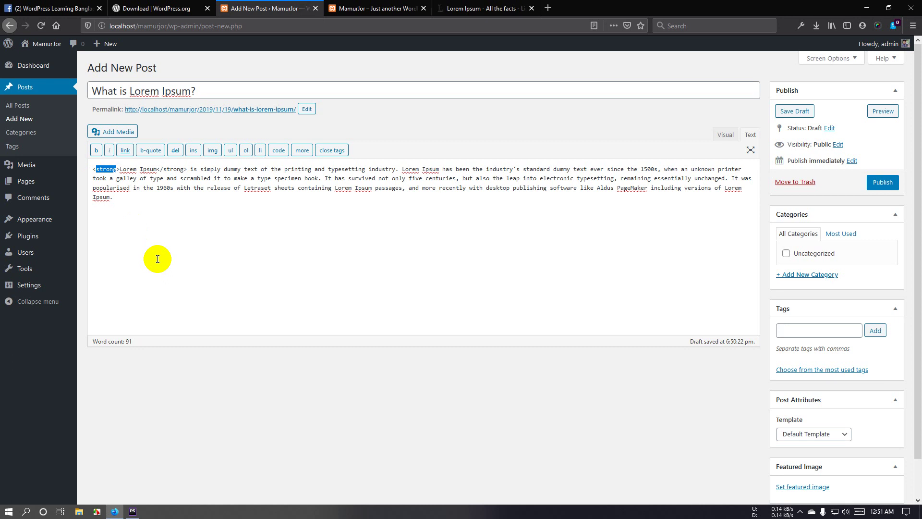
type("h2")
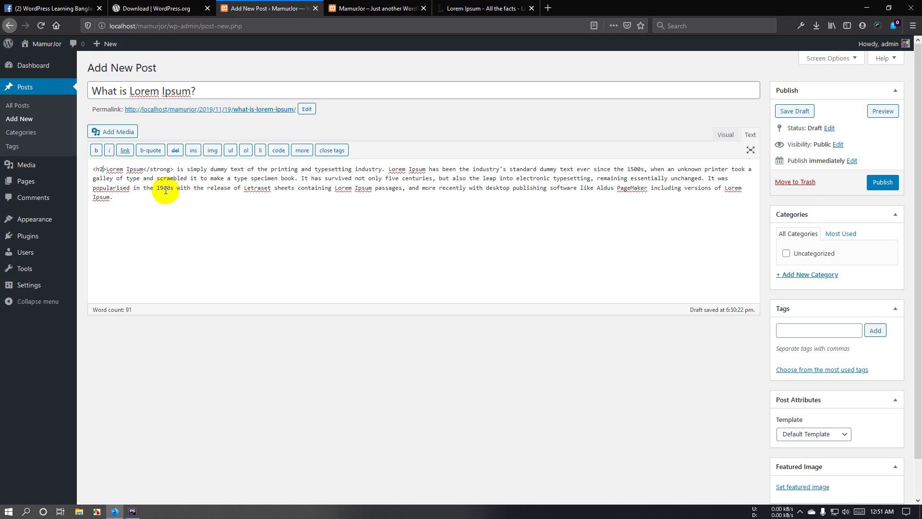
In the post's HTML, change the closing strong tag after the first "Lorem Ipsum" to a closing h2 tag
left_click(169, 169)
key("BackSpace")
key("BackSpace")
key("BackSpace")
key("BackSpace")
key("BackSpace")
key("BackSpace")
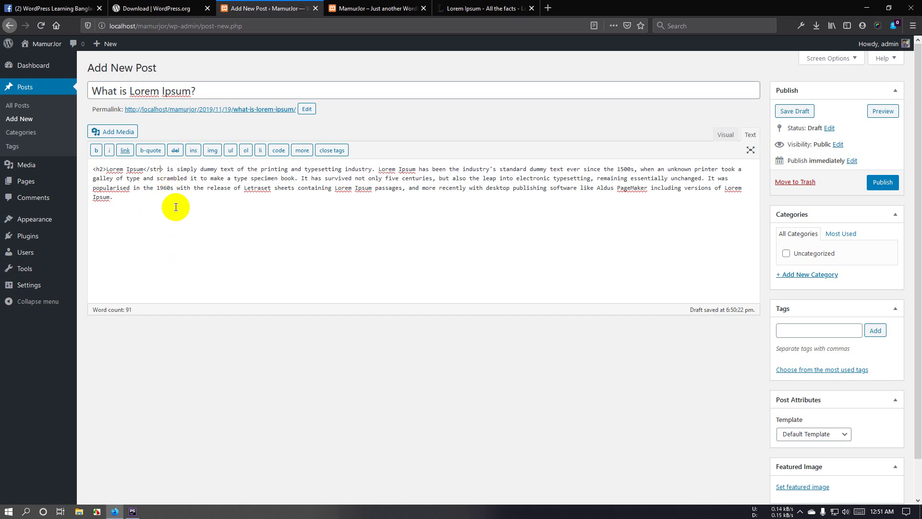
type("h2>")
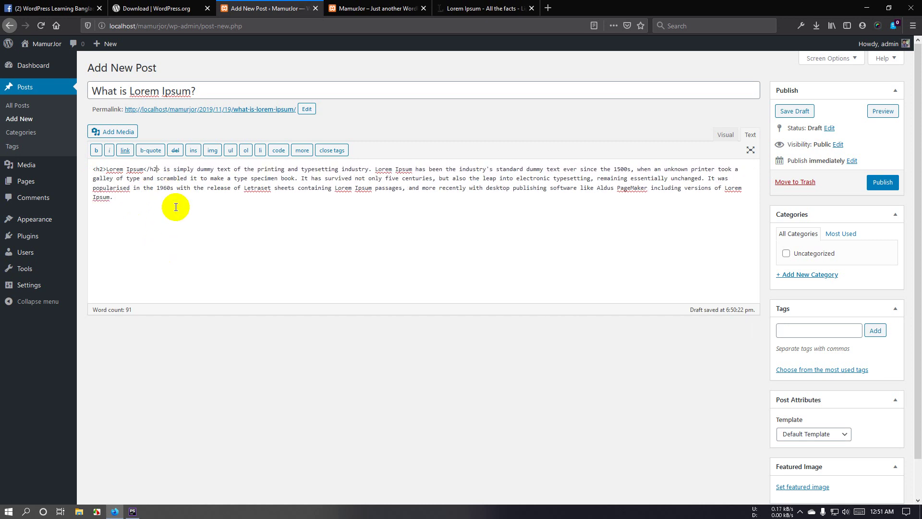
Examine the "Lorem Ipsum" heading and the paragraph below it in the post's visual view
left_click(726, 134)
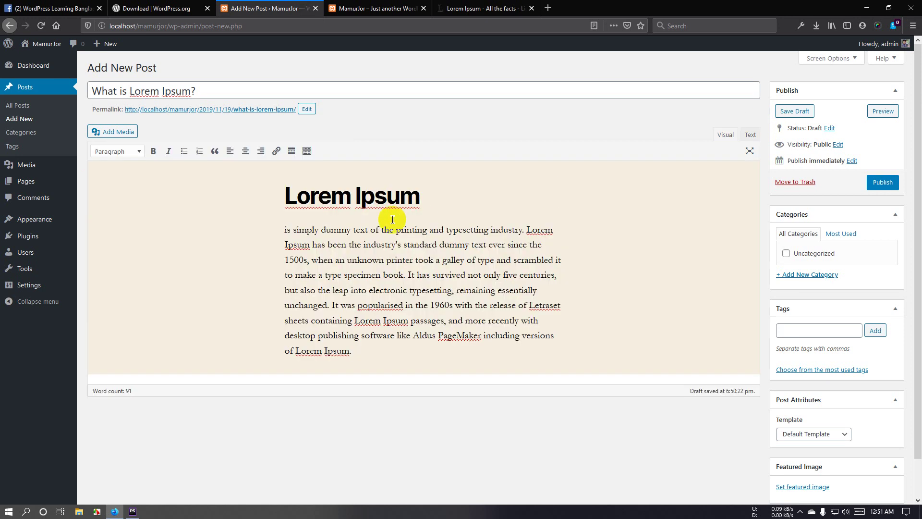
left_click_drag(432, 197, 291, 203)
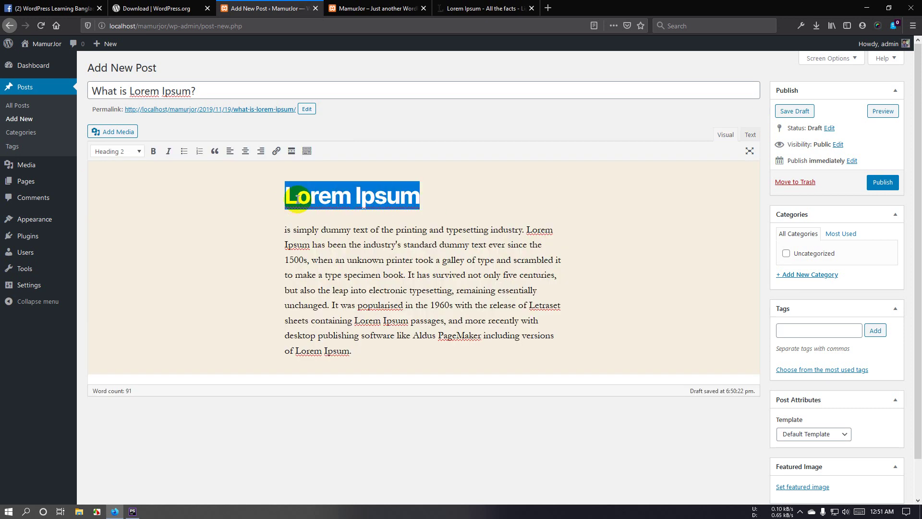
left_click(298, 199)
scroll(309, 221, "down", 1)
scroll(304, 216, "up", 1)
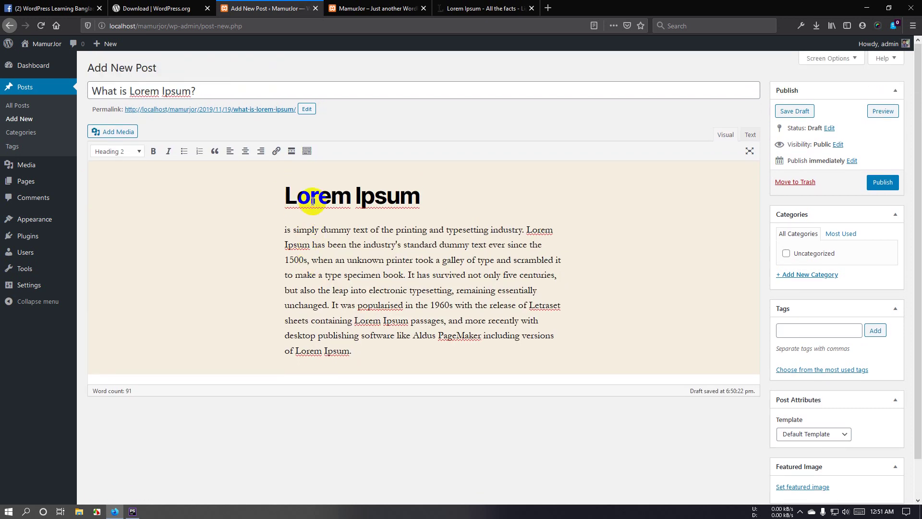
left_click_drag(287, 231, 370, 354)
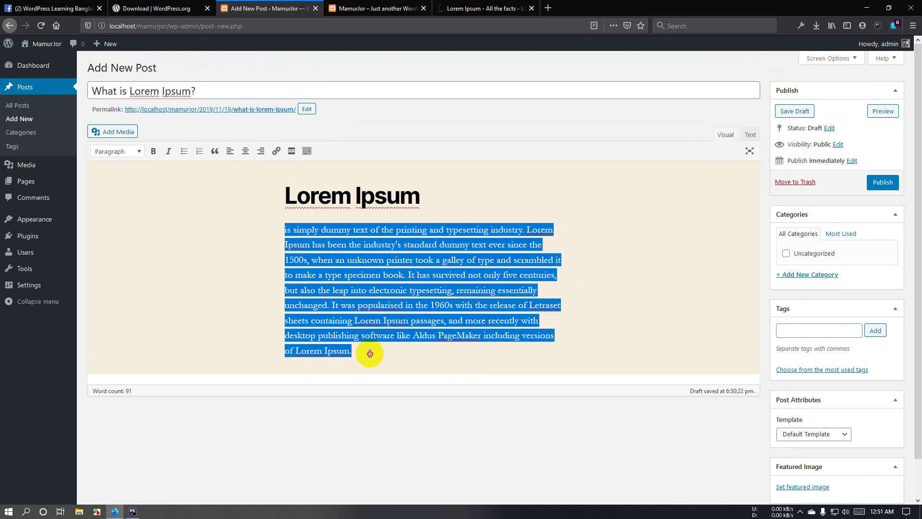
left_click(354, 299)
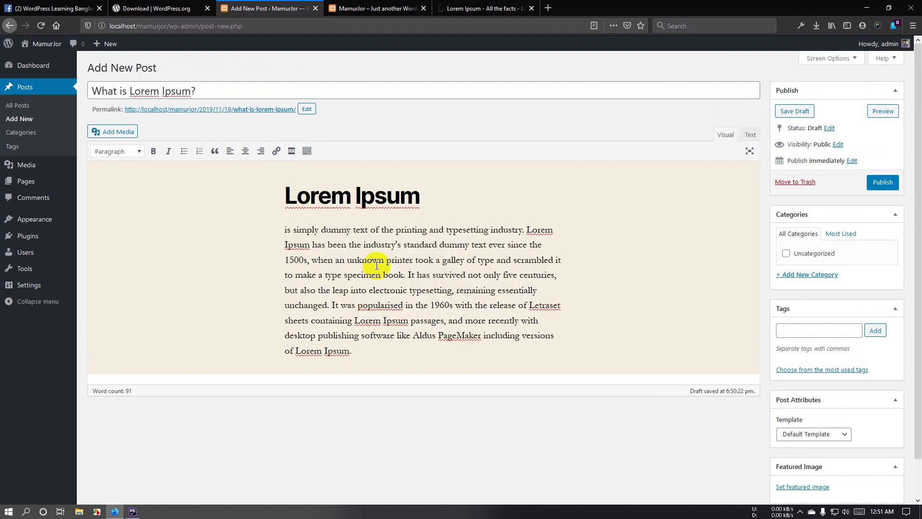
Remove the h2 tags around "Lorem Ipsum" in the HTML, rejoin it with the paragraph text, and return to the visual view
left_click(749, 136)
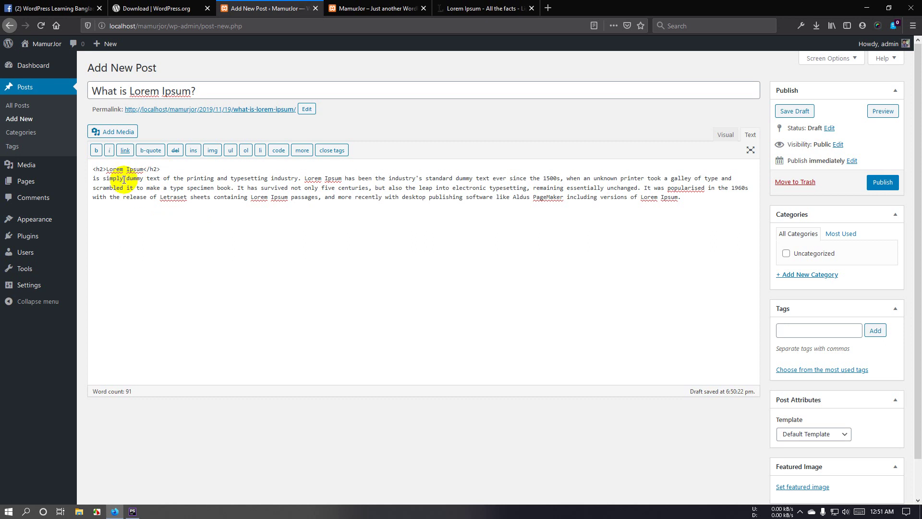
left_click(165, 167)
key("BackSpace")
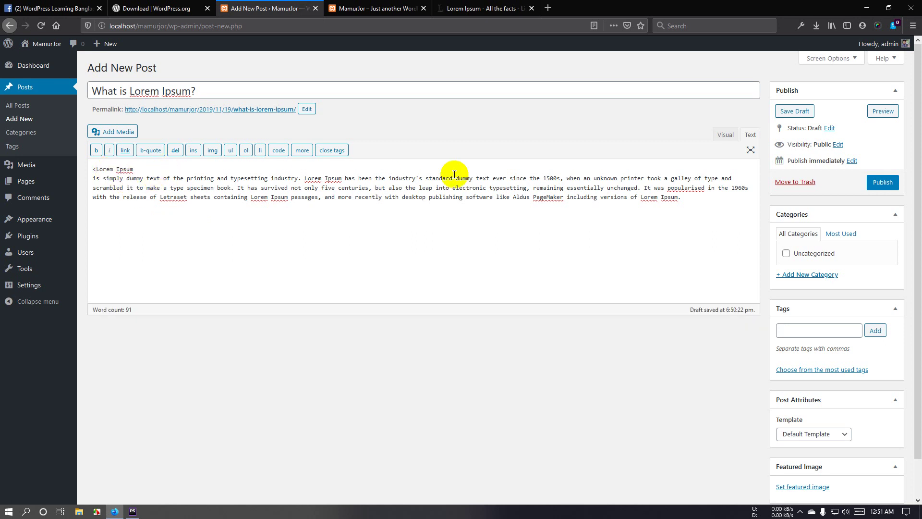
left_click(724, 134)
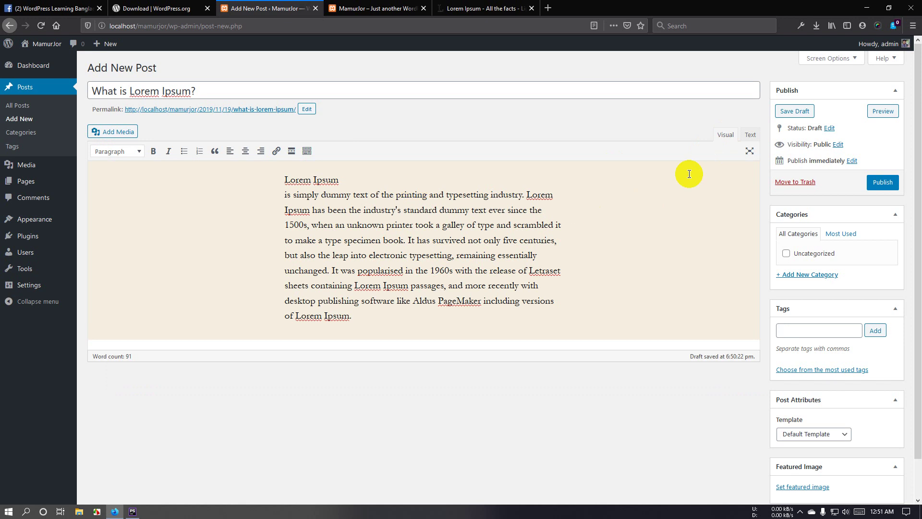
left_click(749, 136)
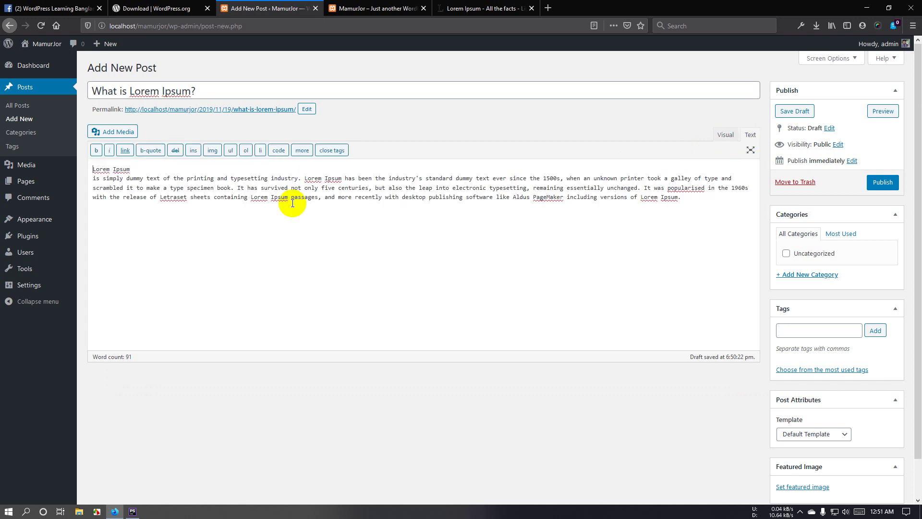
left_click(93, 179)
key("BackSpace")
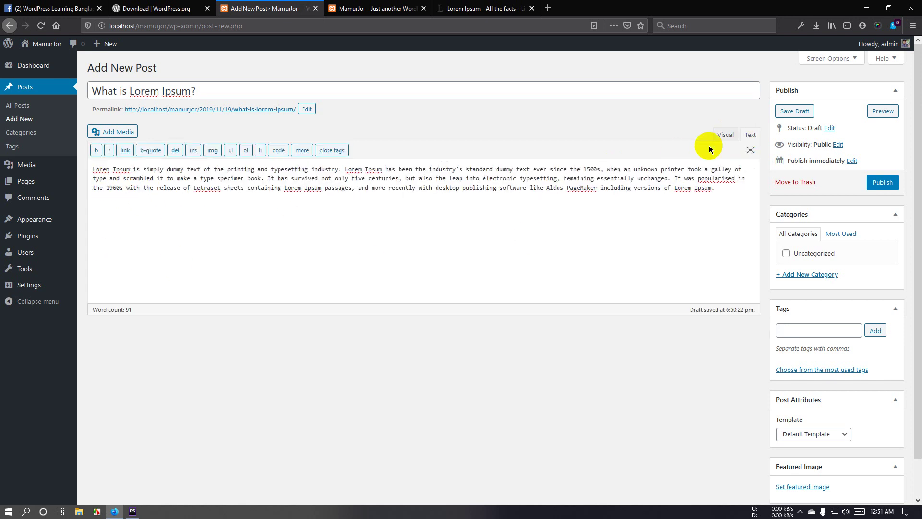
left_click(726, 135)
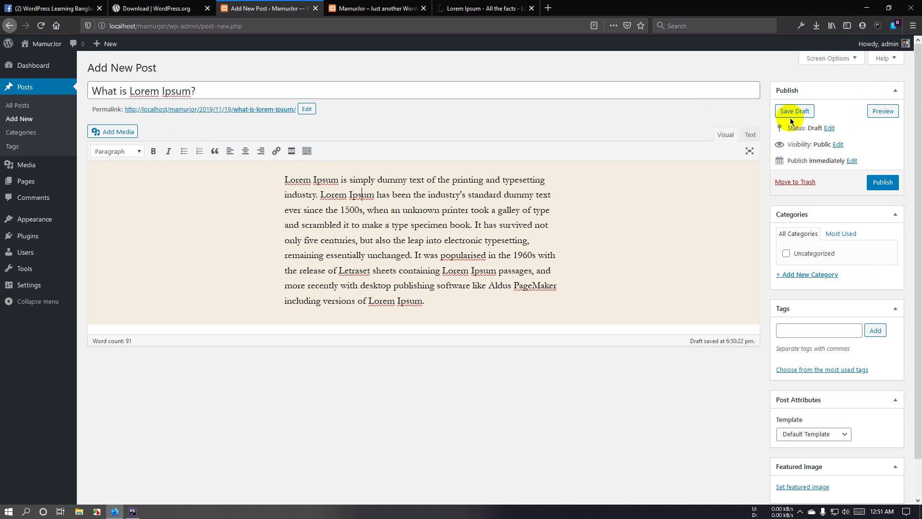
View the post's available status options and keep the status as Draft
left_click(610, 206)
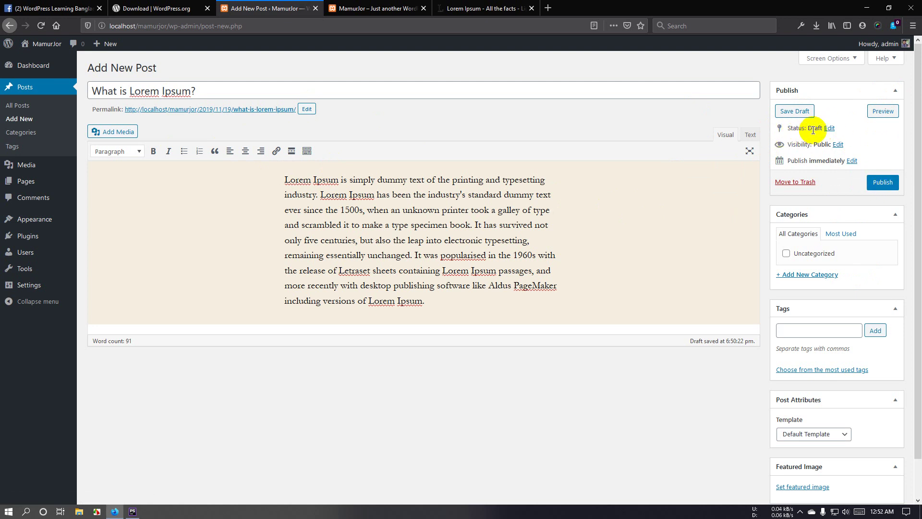
left_click(830, 129)
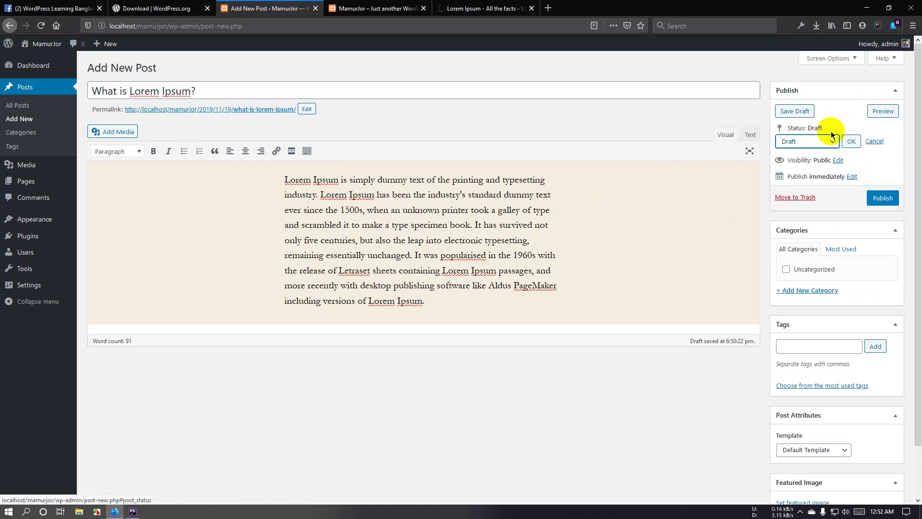
left_click(827, 142)
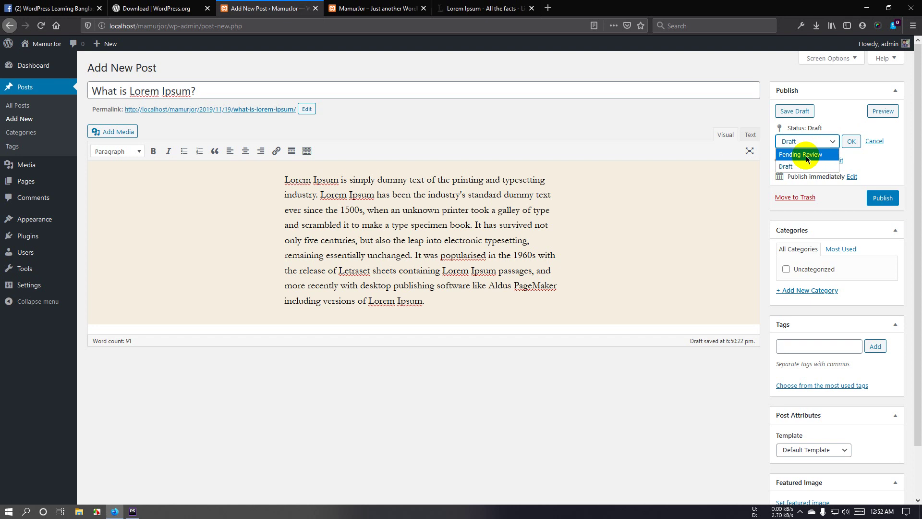
left_click(828, 144)
left_click(827, 144)
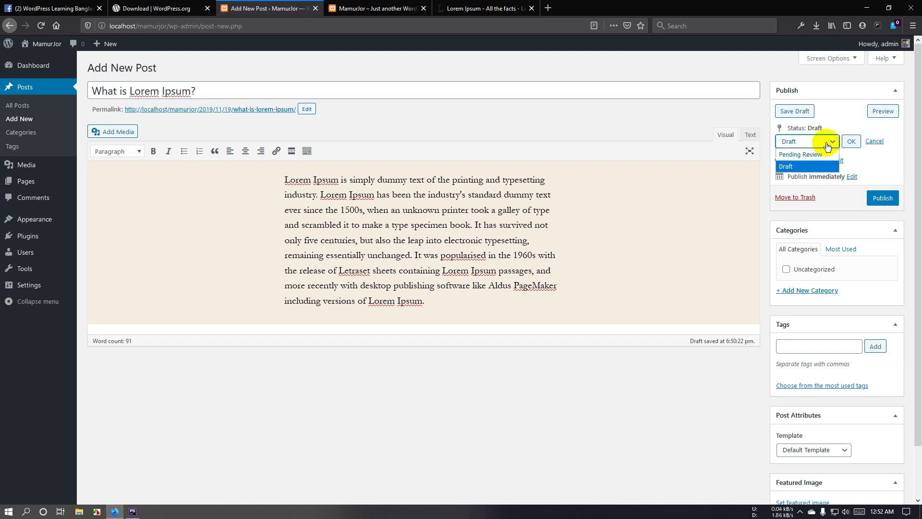
left_click(827, 144)
left_click(851, 141)
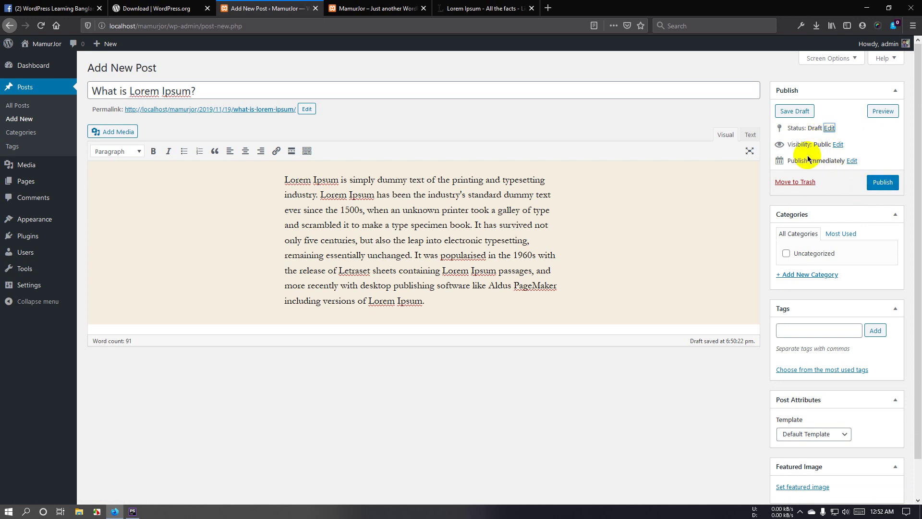
Try the Password protected visibility for the post and enter a post password
left_click(837, 145)
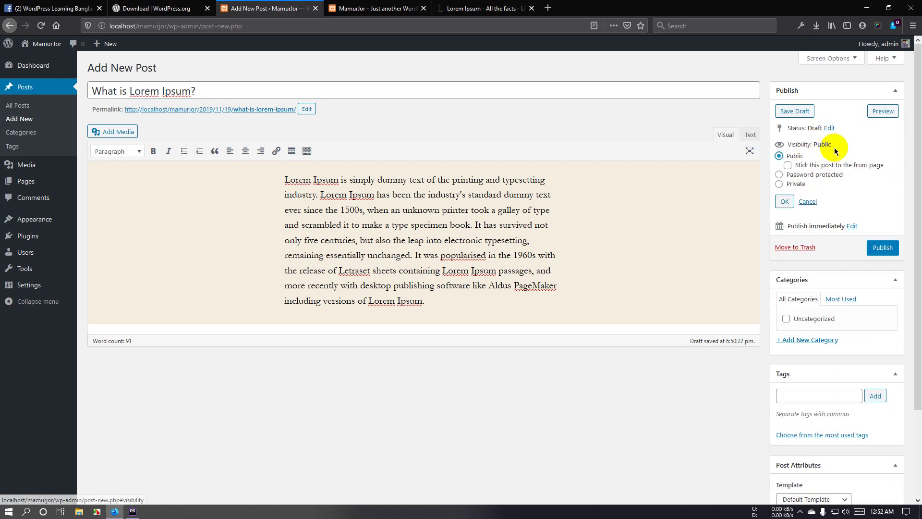
left_click(801, 174)
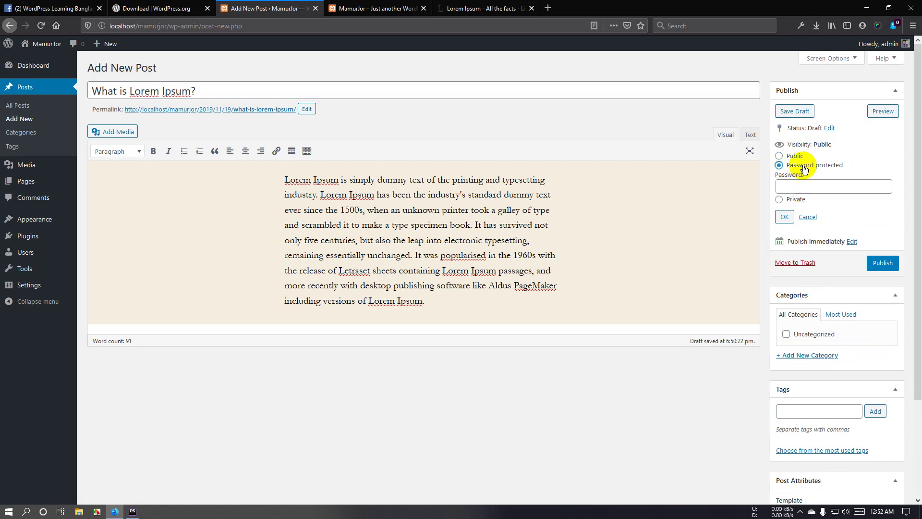
left_click(799, 188)
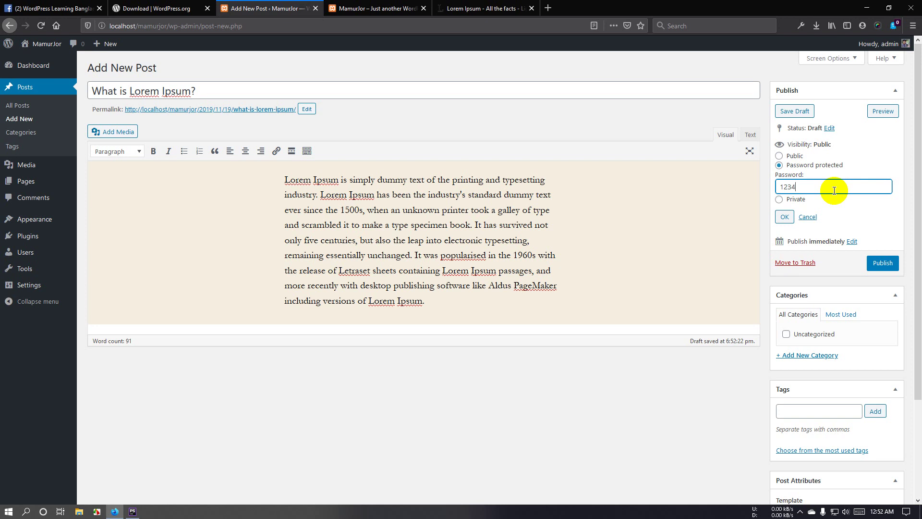
left_click_drag(830, 185, 743, 181)
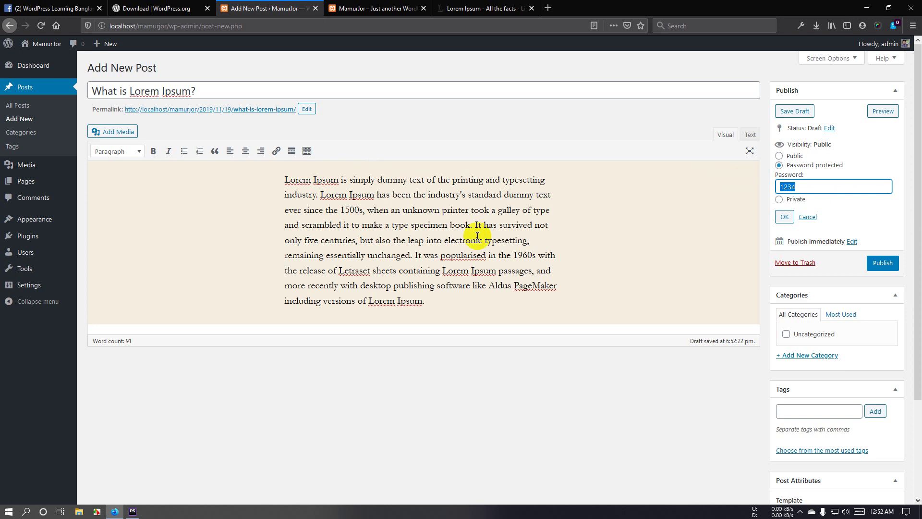
left_click(796, 186)
left_click(804, 166)
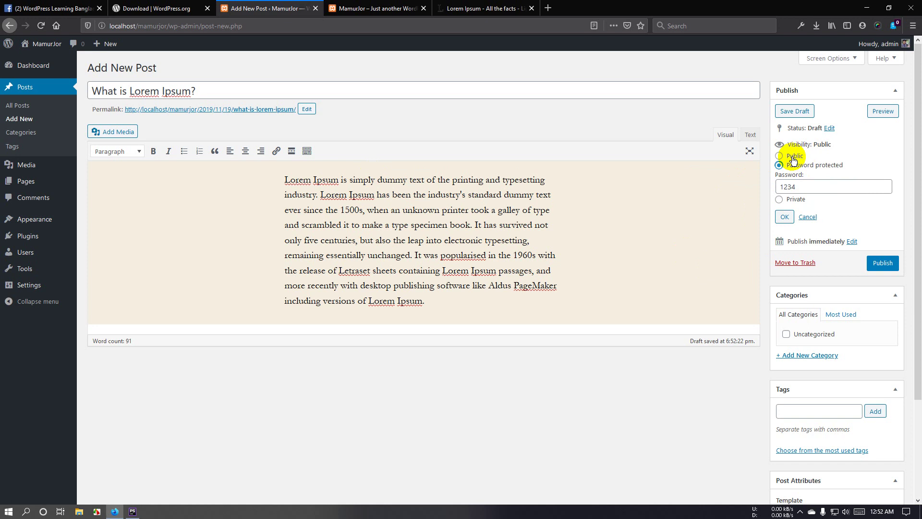
Try the Private visibility for the post and highlight the body text it would apply to
left_click(795, 199)
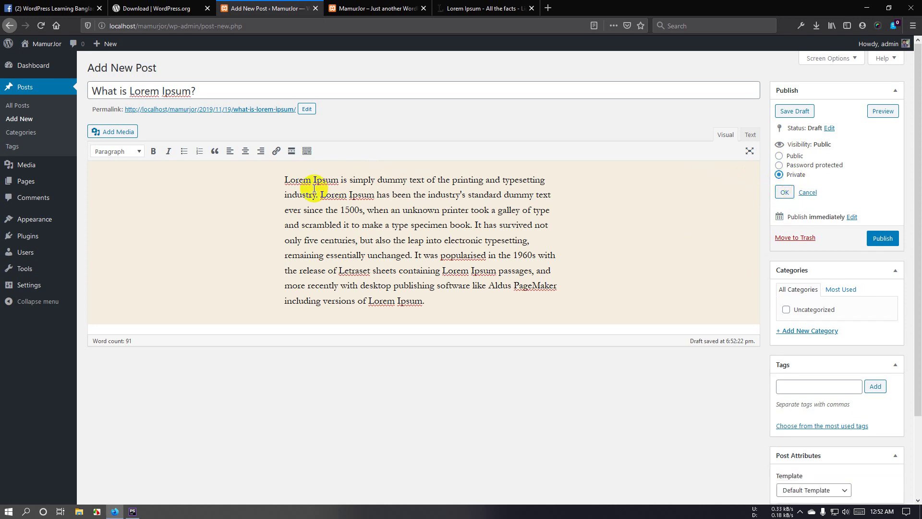
left_click_drag(285, 179, 434, 301)
left_click(434, 301)
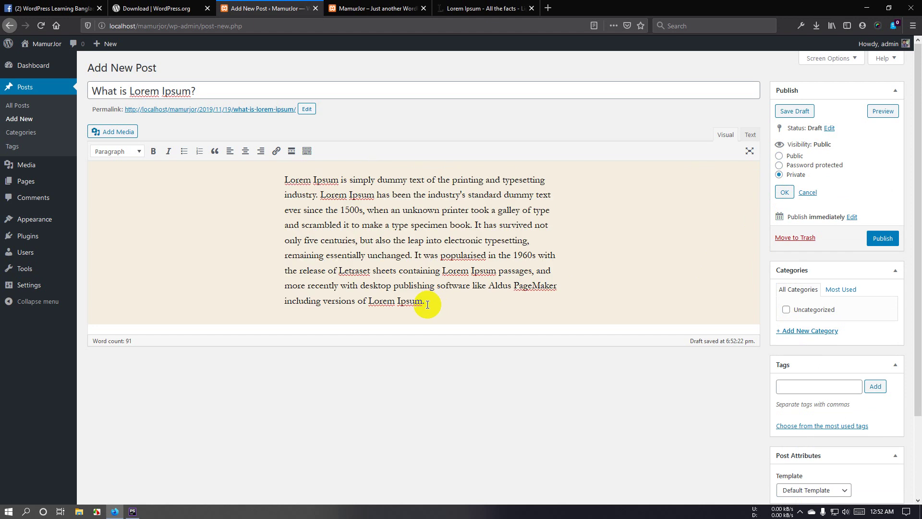
left_click_drag(439, 300, 278, 159)
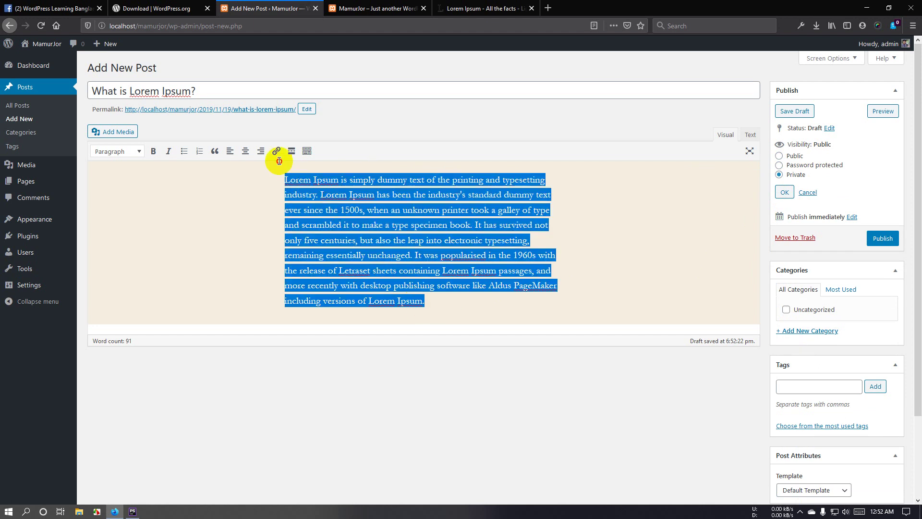
left_click(331, 180)
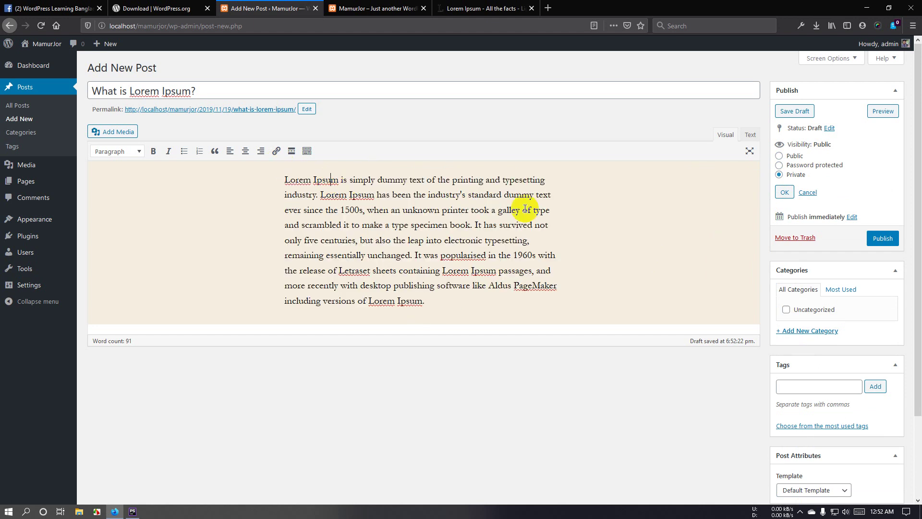
Set the post's visibility choice back to Public and highlight the body text it applies to
left_click(780, 156)
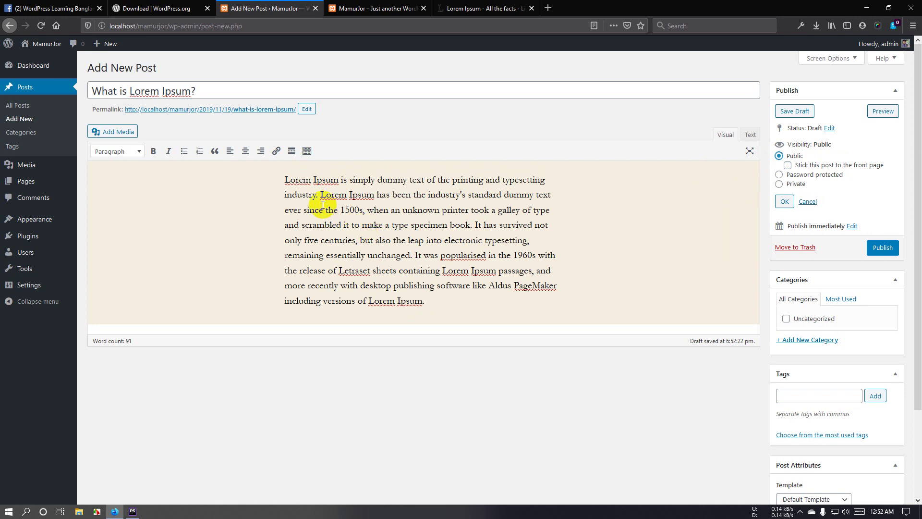
left_click(286, 177)
left_click_drag(286, 176, 411, 222)
left_click(483, 227)
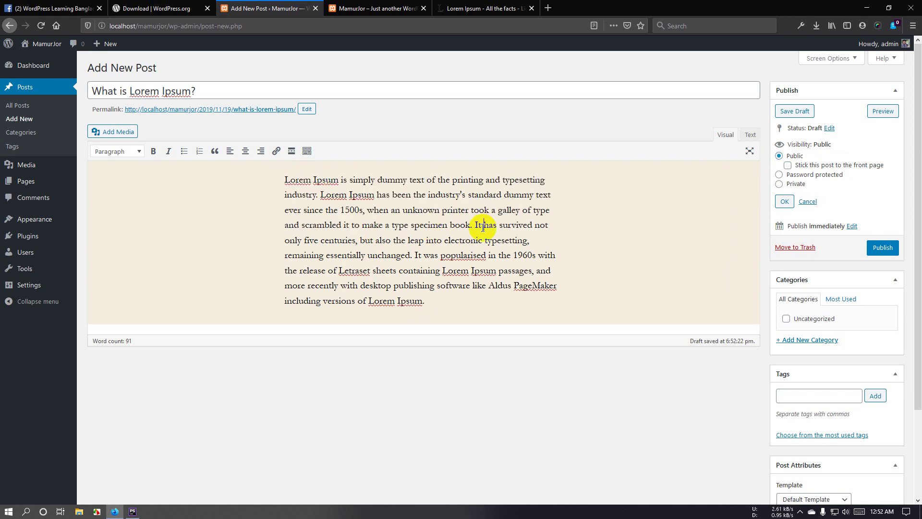
double_click(483, 226)
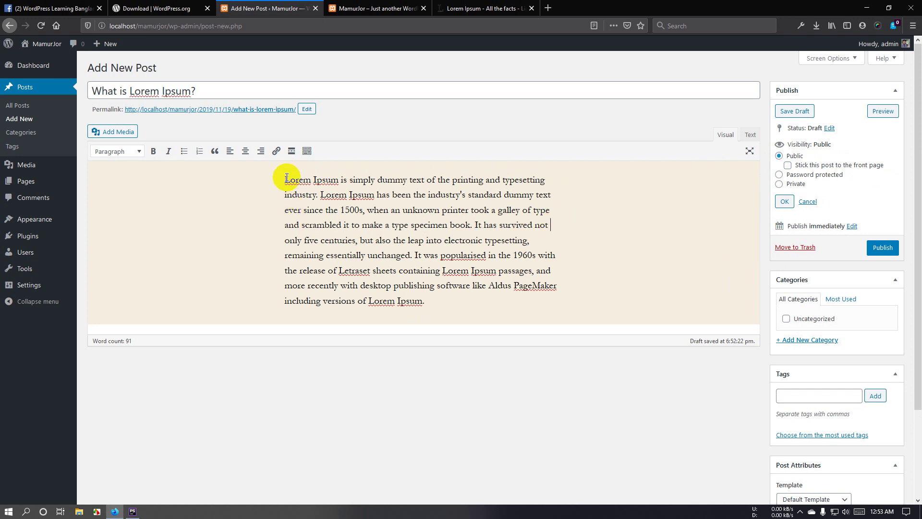
left_click_drag(286, 179, 442, 303)
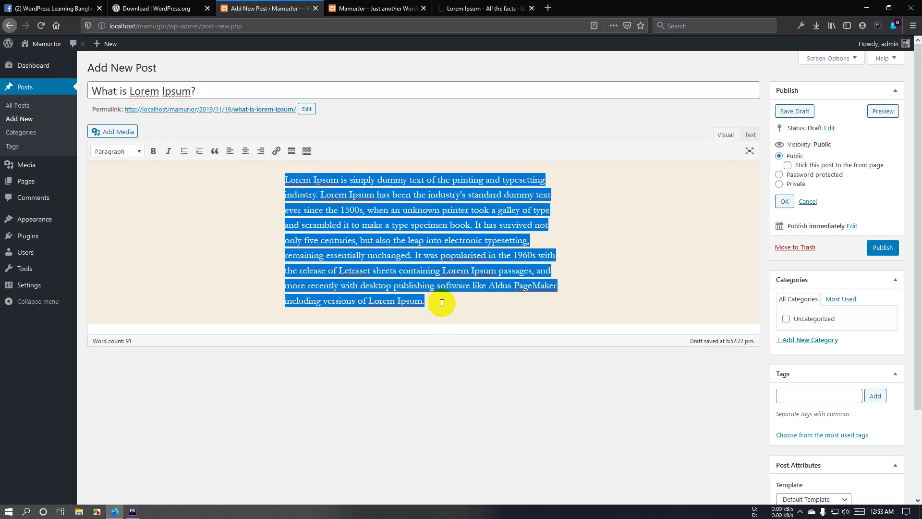
left_click(445, 301)
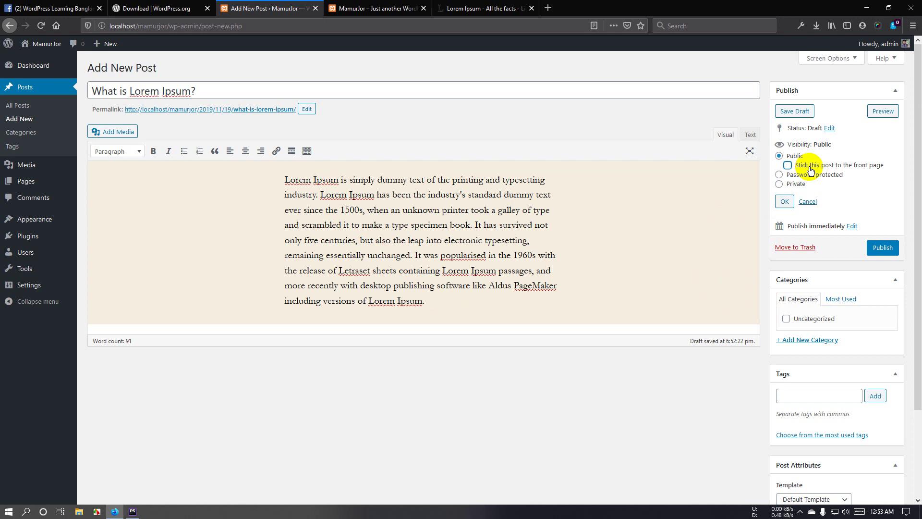
View the post's publish date and time settings, highlight the minutes value, and keep the post set to publish immediately
scroll(831, 258, "down", 1)
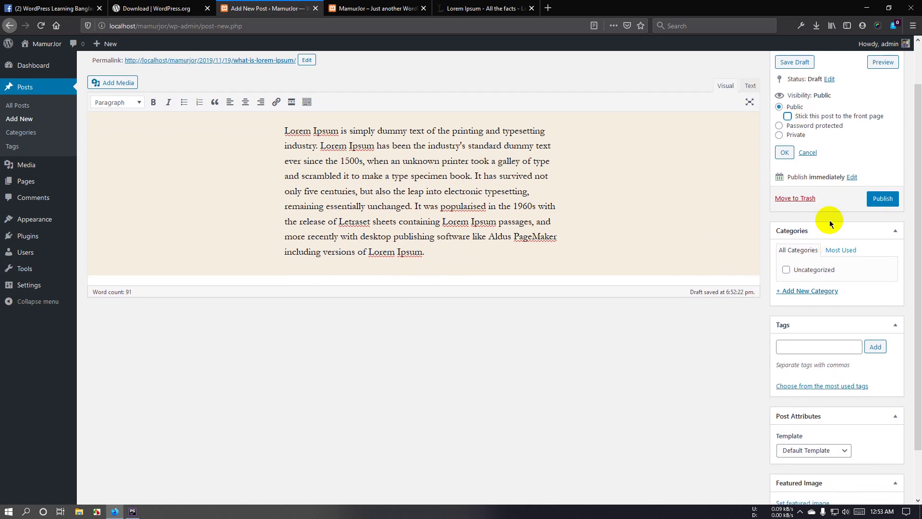
left_click(852, 178)
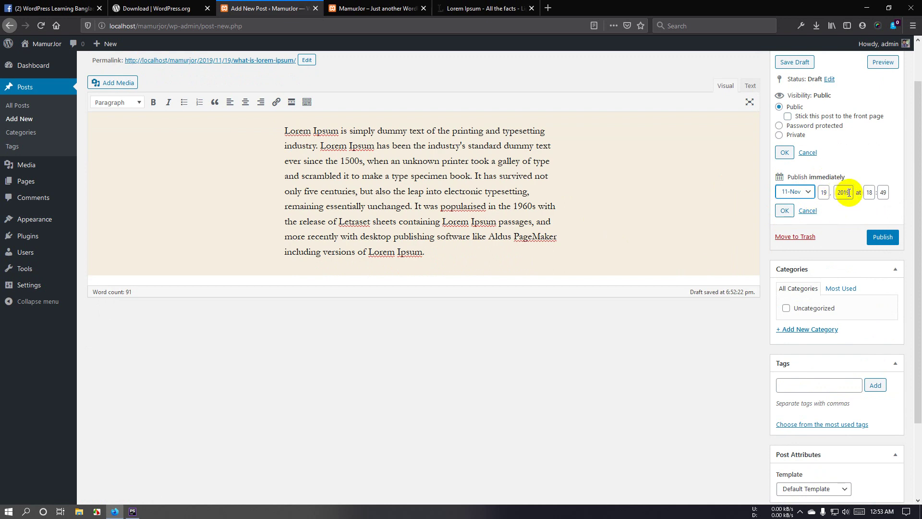
double_click(883, 192)
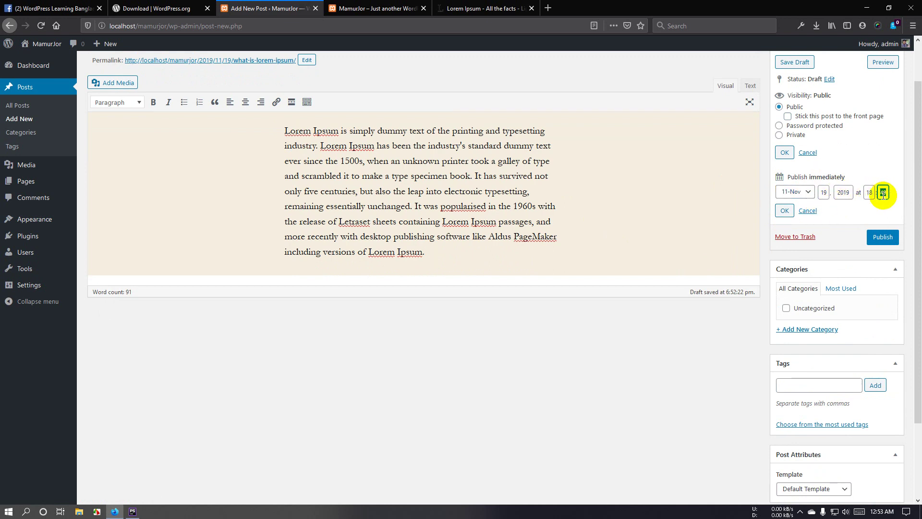
left_click(784, 212)
scroll(824, 255, "down", 3)
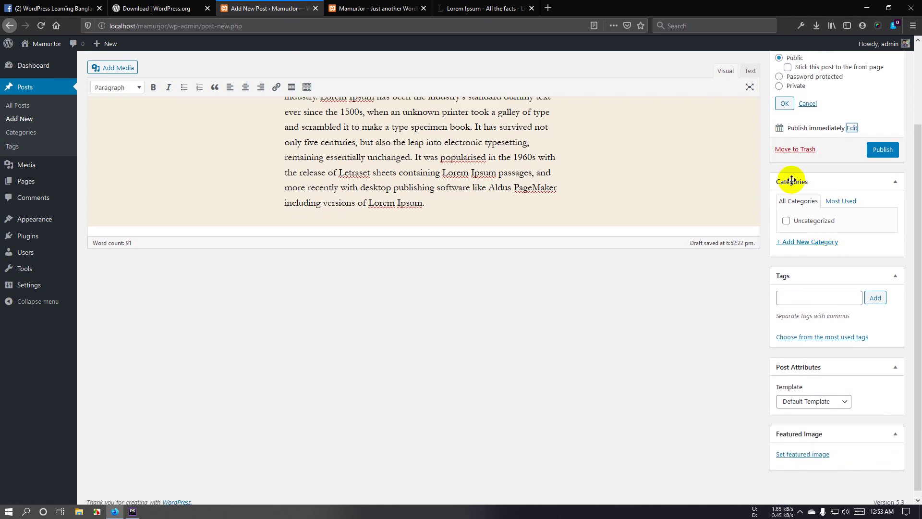
left_click(25, 139)
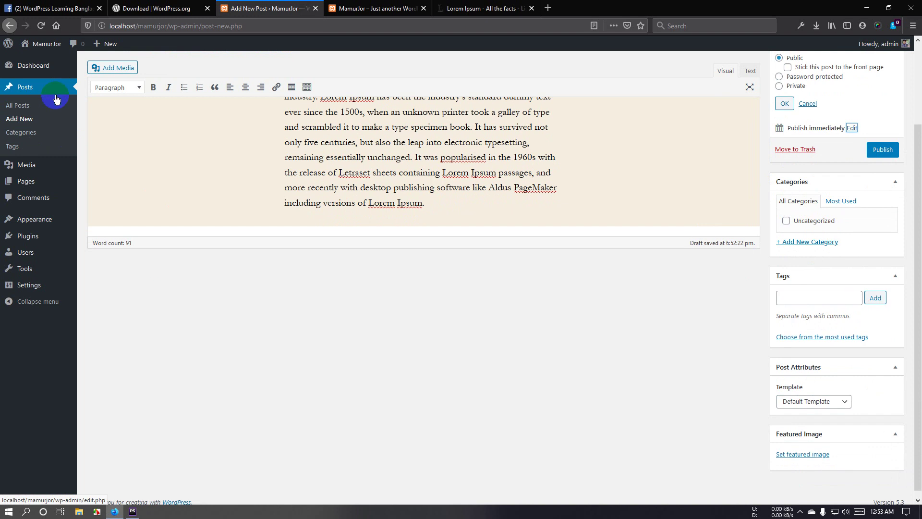
scroll(55, 98, "up", 3)
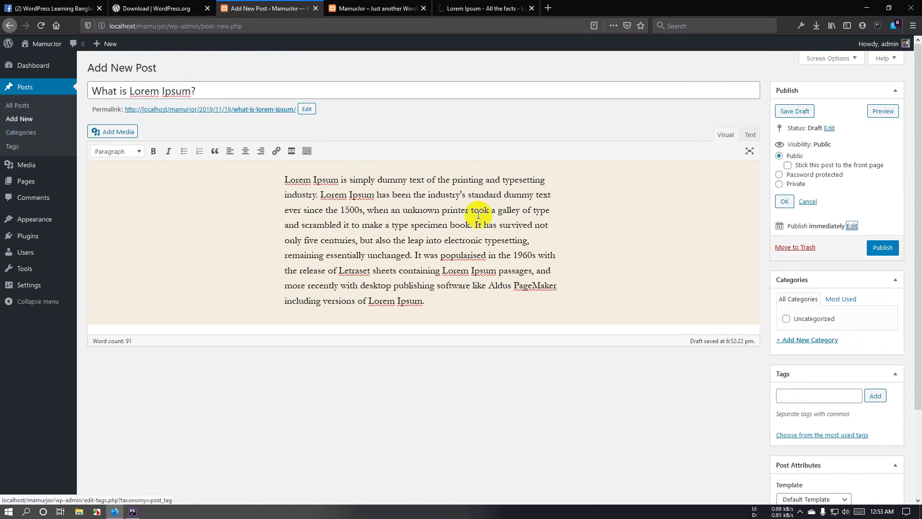
scroll(618, 222, "down", 3)
scroll(612, 223, "up", 3)
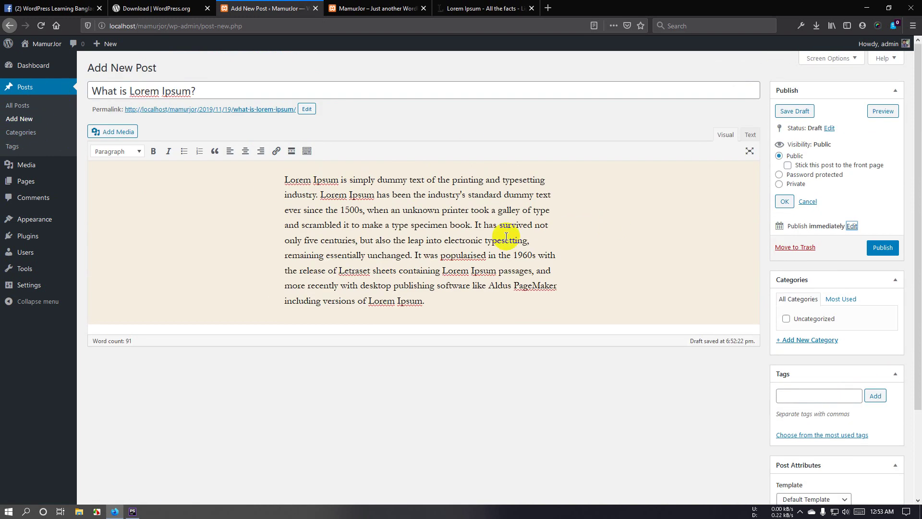
Create a new category named Technology for the post, with no parent category
scroll(506, 237, "down", 2)
left_click(801, 234)
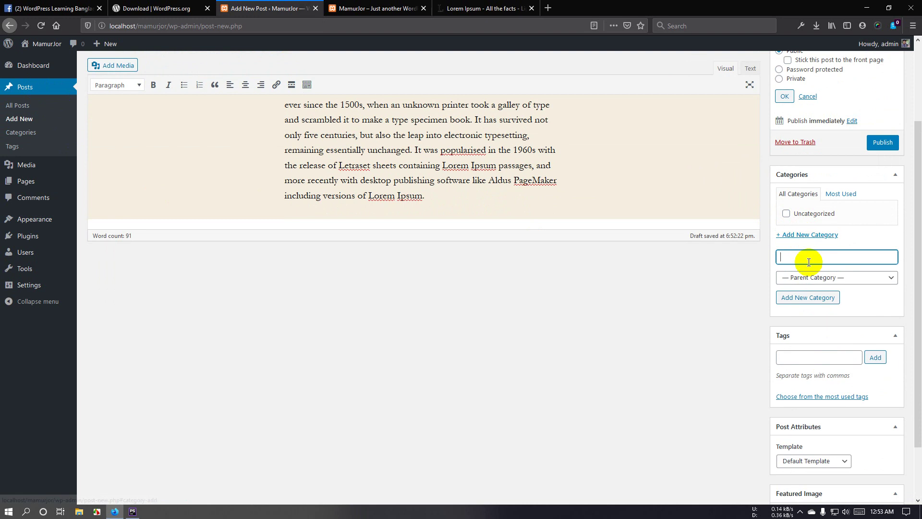
left_click(810, 255)
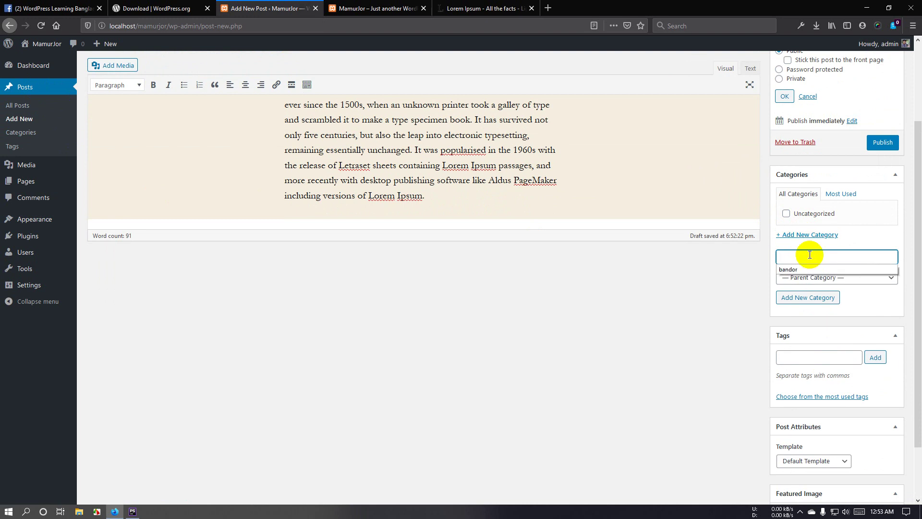
type("Technology")
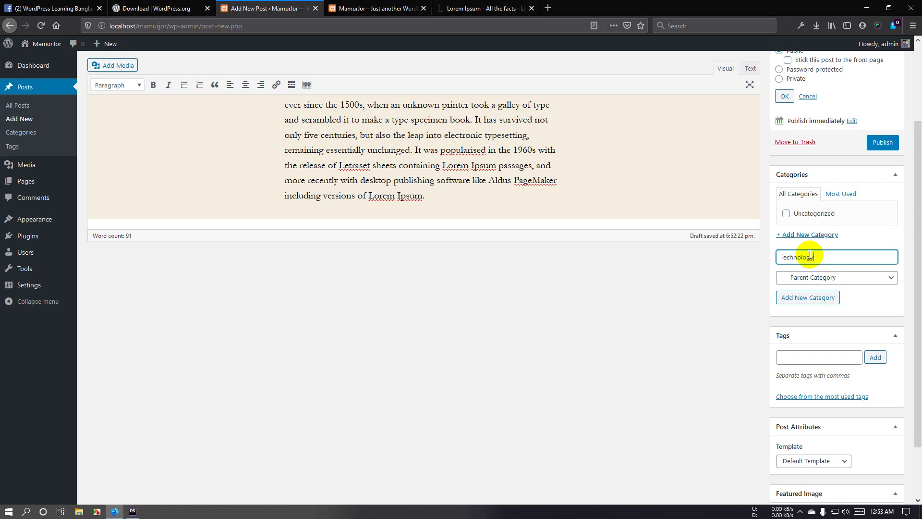
left_click(816, 307)
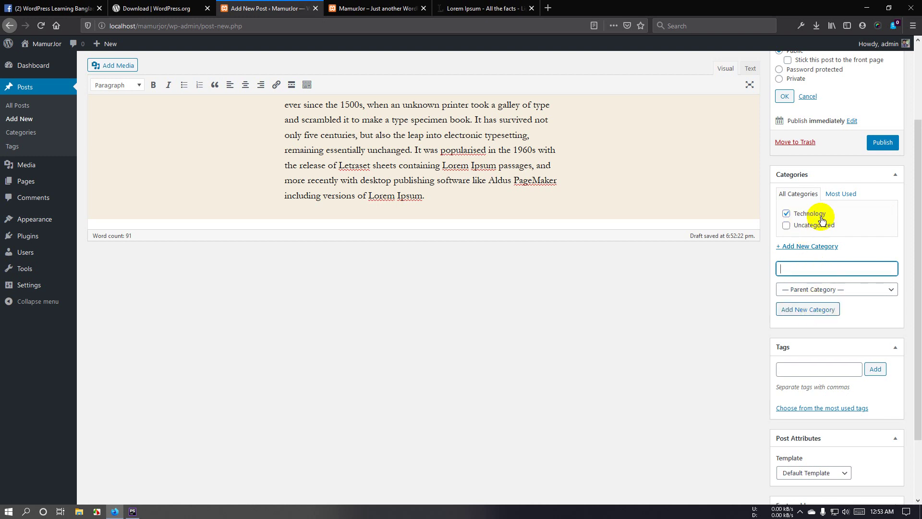
Create a second category named Features for the post and keep the Technology category selected as well
left_click(810, 269)
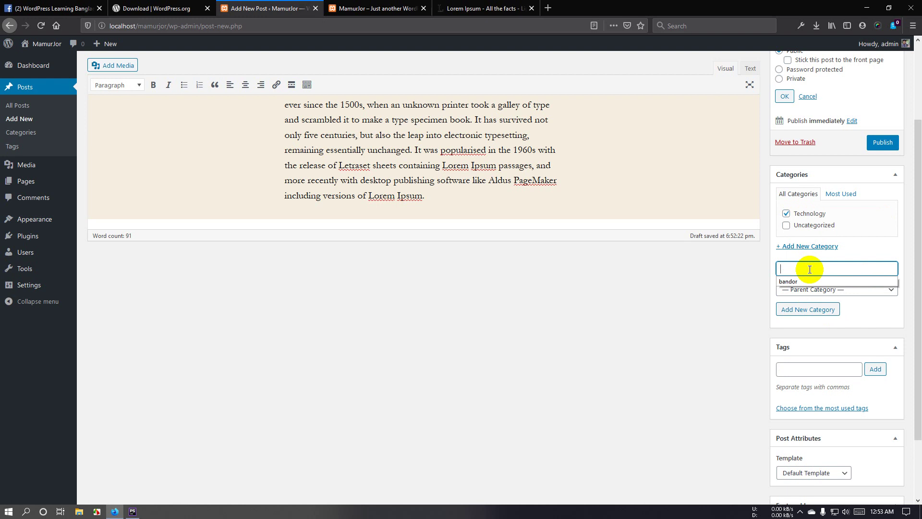
type("Features")
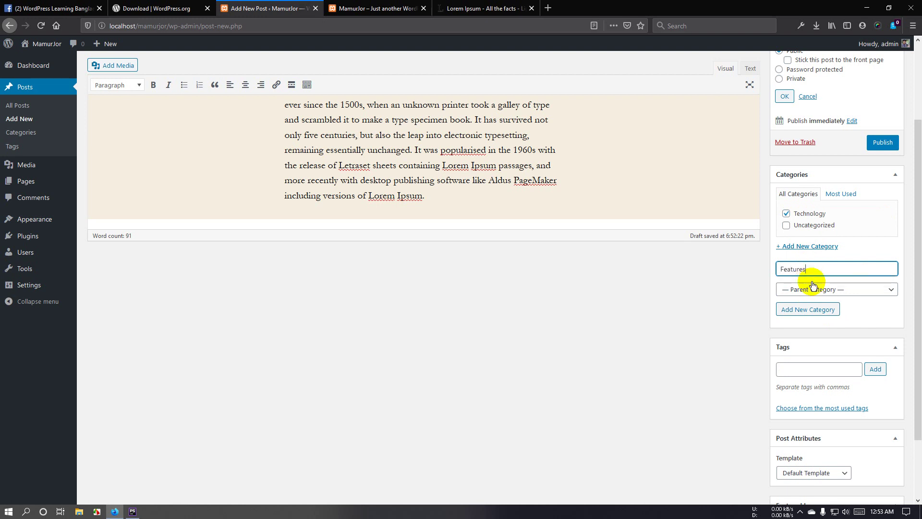
left_click(808, 309)
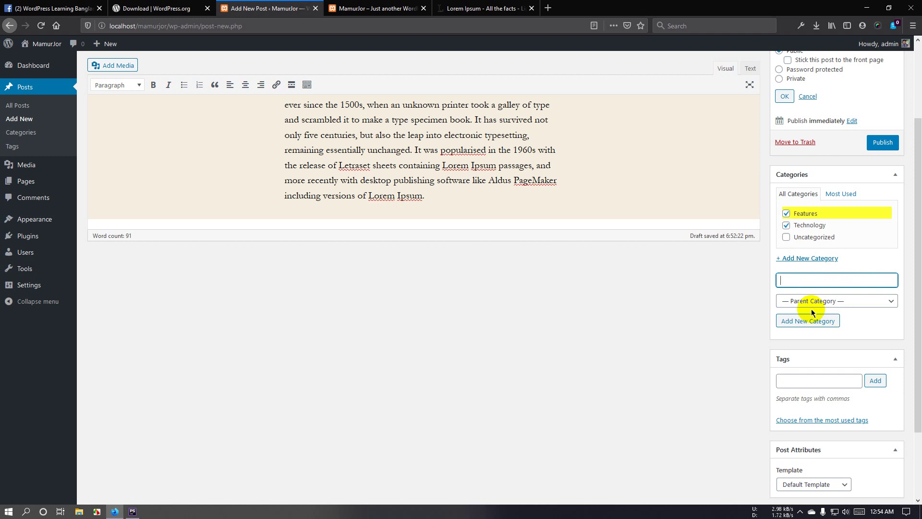
left_click(805, 228)
left_click(805, 228)
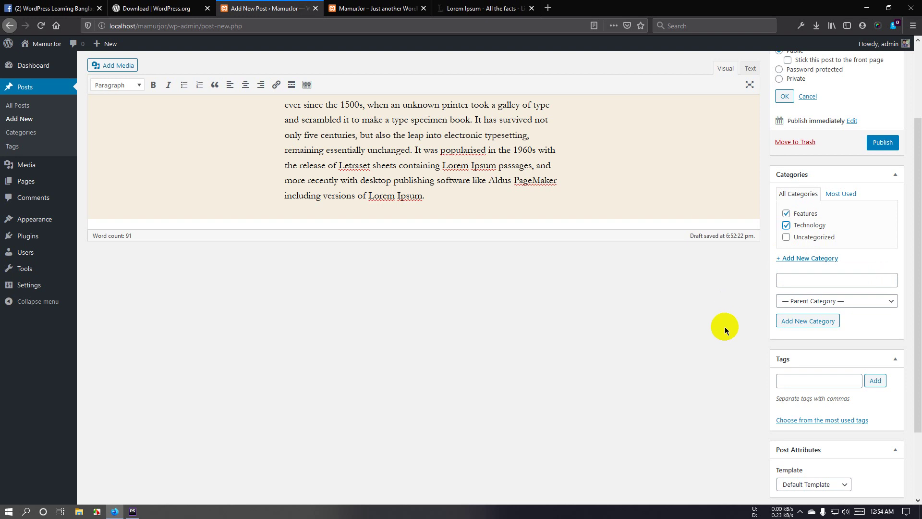
left_click(796, 281)
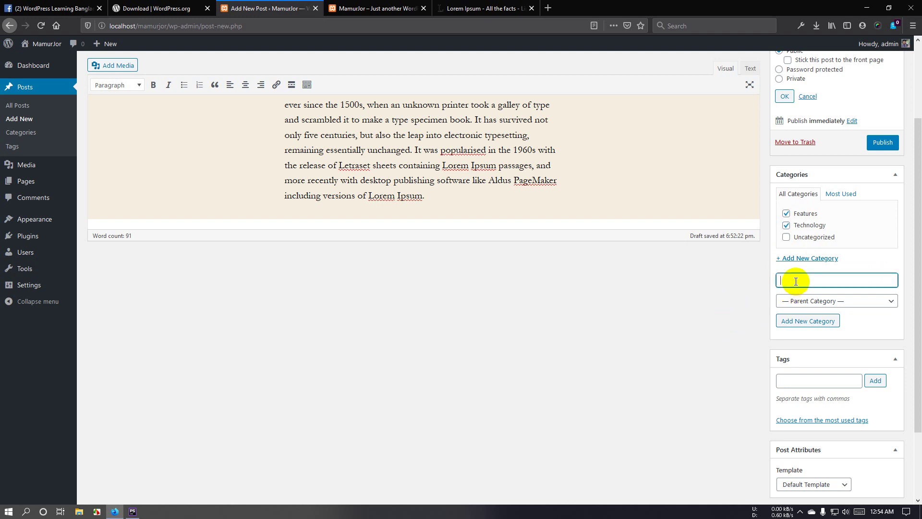
Add the tags cybar-security and web-security to the post
scroll(798, 356, "down", 2)
left_click(806, 287)
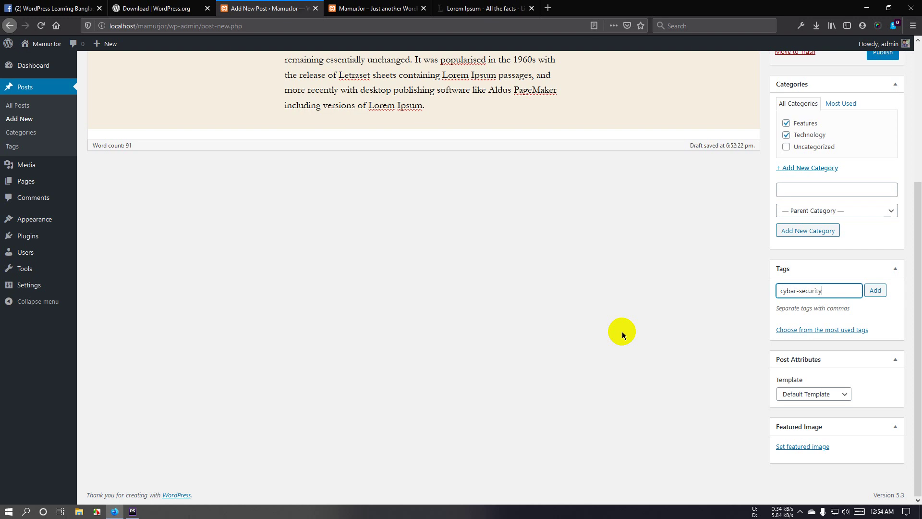
left_click(877, 290)
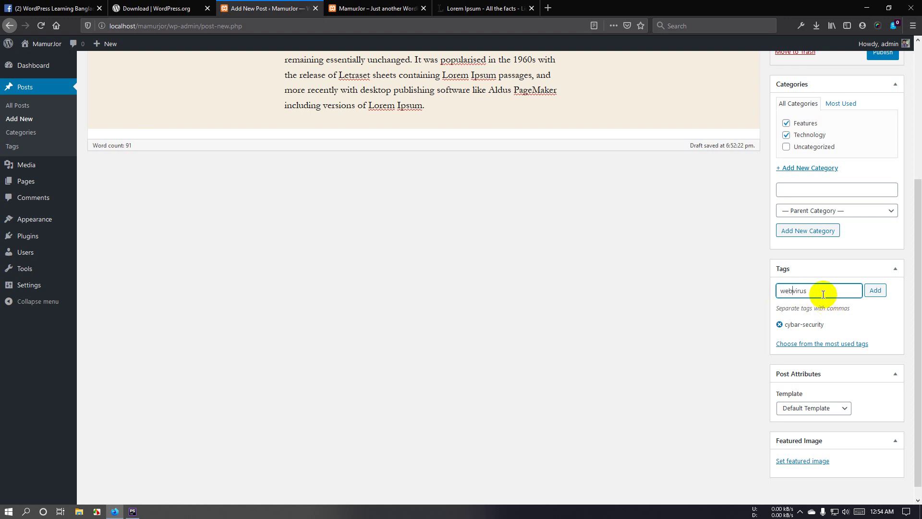
double_click(824, 294)
type("web")
left_click(875, 290)
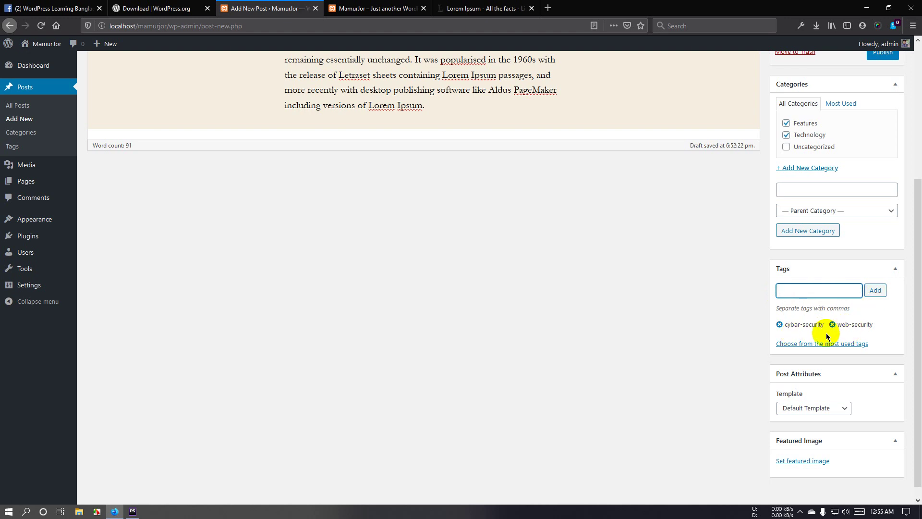
Collapse and re-expand the Post Attributes section and view the available post templates
scroll(800, 365, "down", 1)
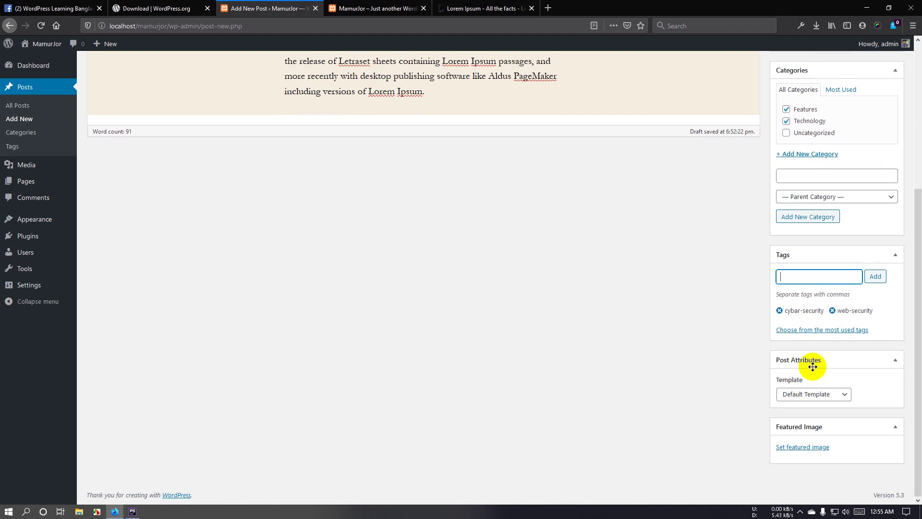
left_click(844, 364)
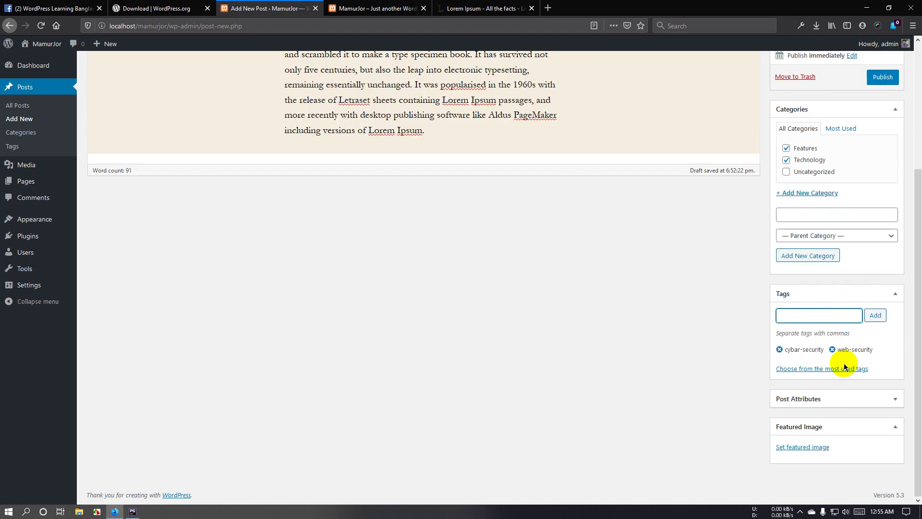
left_click(854, 398)
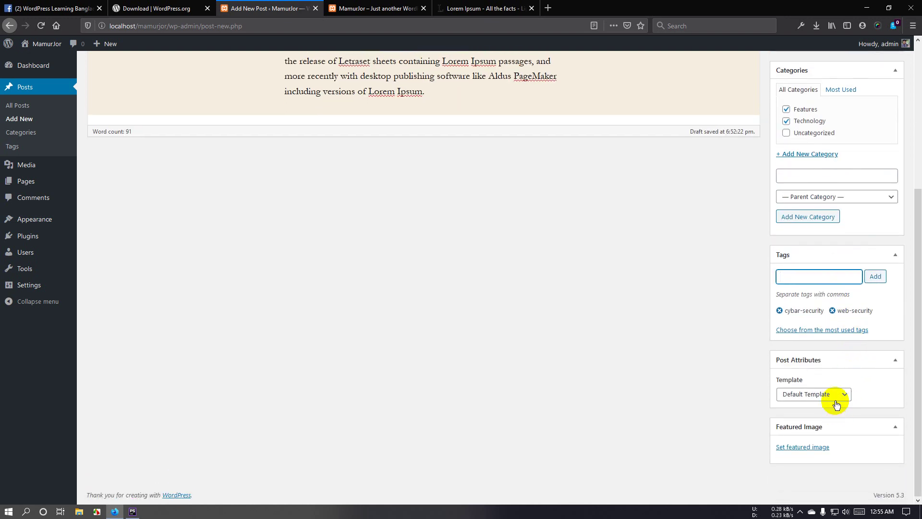
left_click(836, 401)
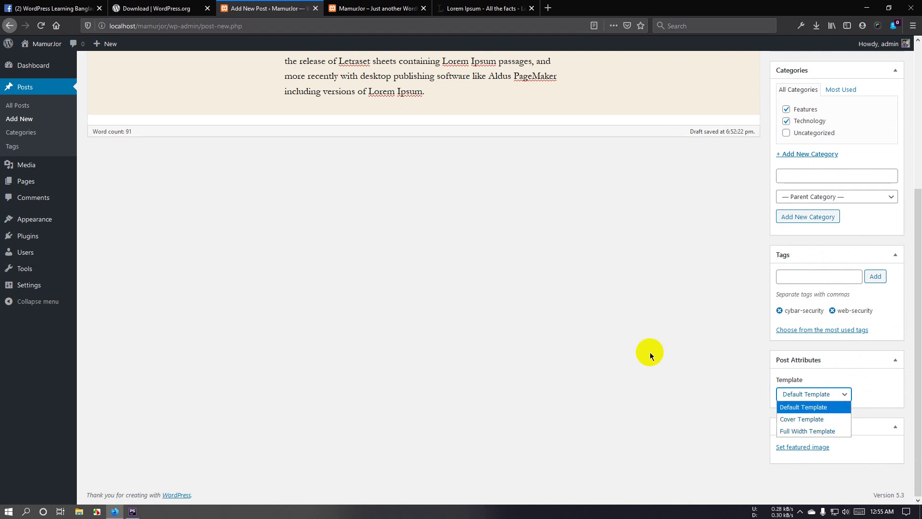
scroll(650, 353, "up", 5)
left_click(559, 291)
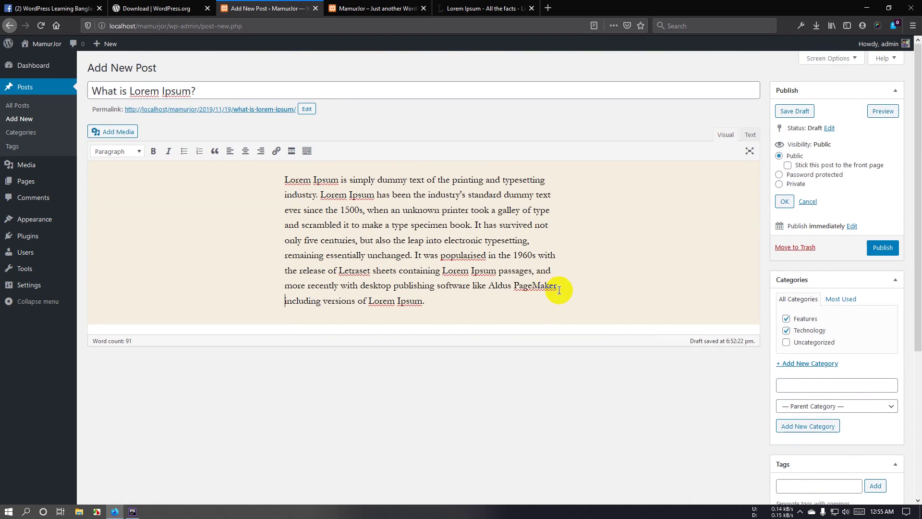
View the post's template choices again and highlight the body text they would affect
scroll(823, 386, "down", 4)
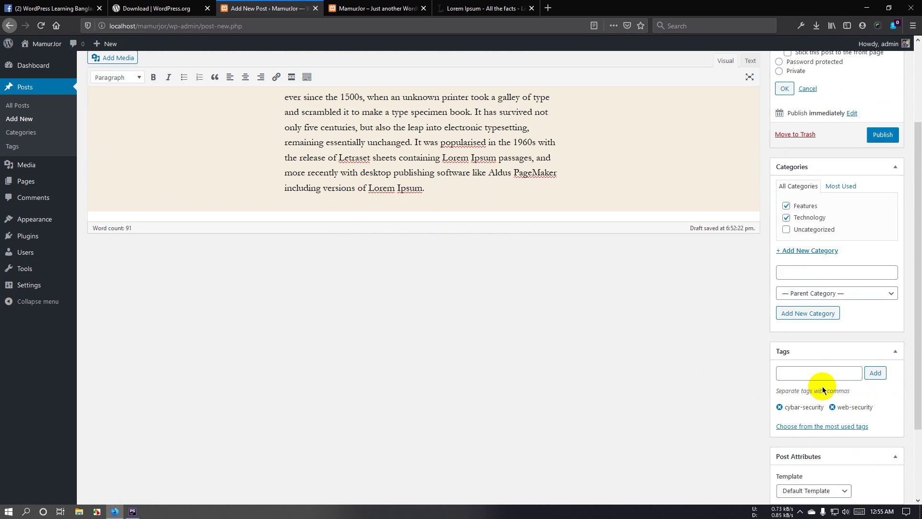
left_click(827, 409)
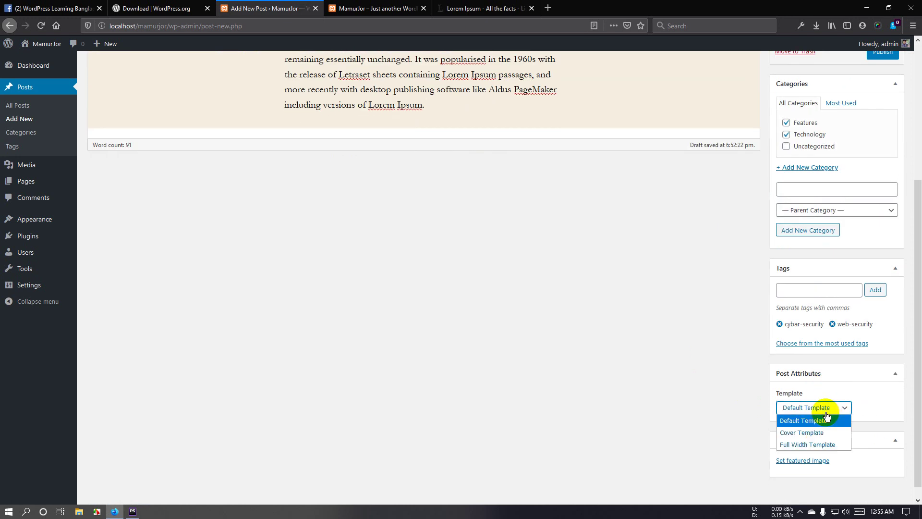
scroll(574, 306, "up", 4)
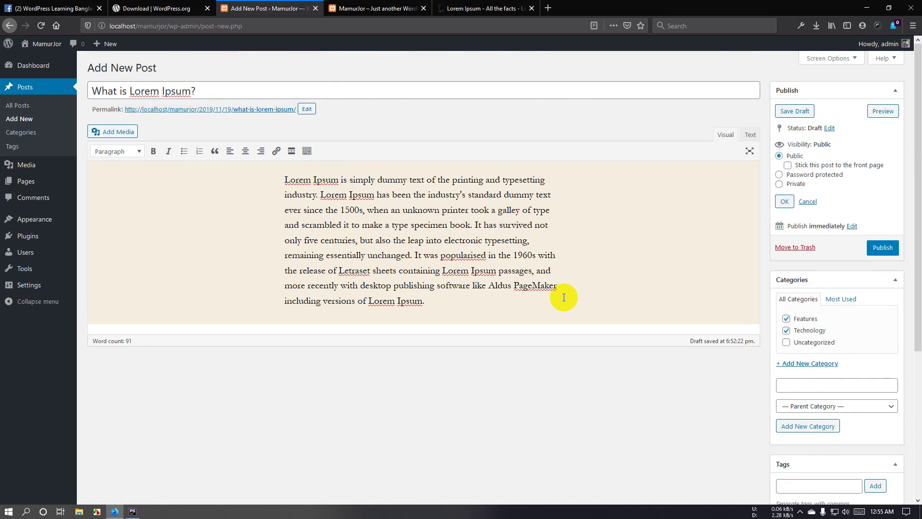
left_click_drag(287, 177, 425, 306)
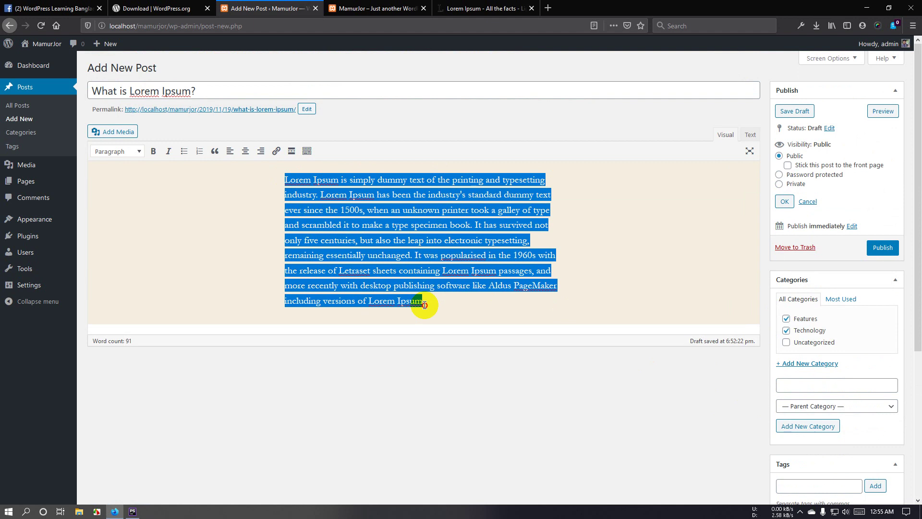
left_click(436, 307)
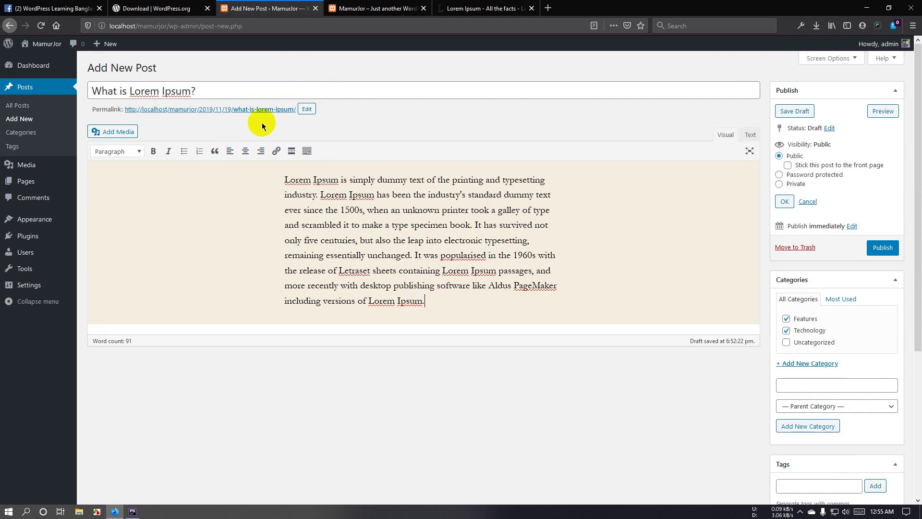
Compare the Cover and Full Width template choices and keep the post on Default Template
scroll(788, 348, "down", 4)
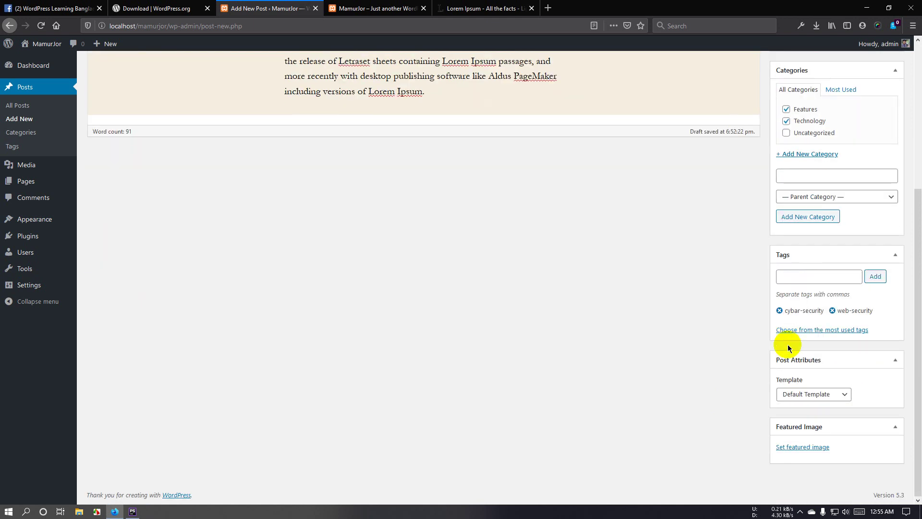
left_click(814, 395)
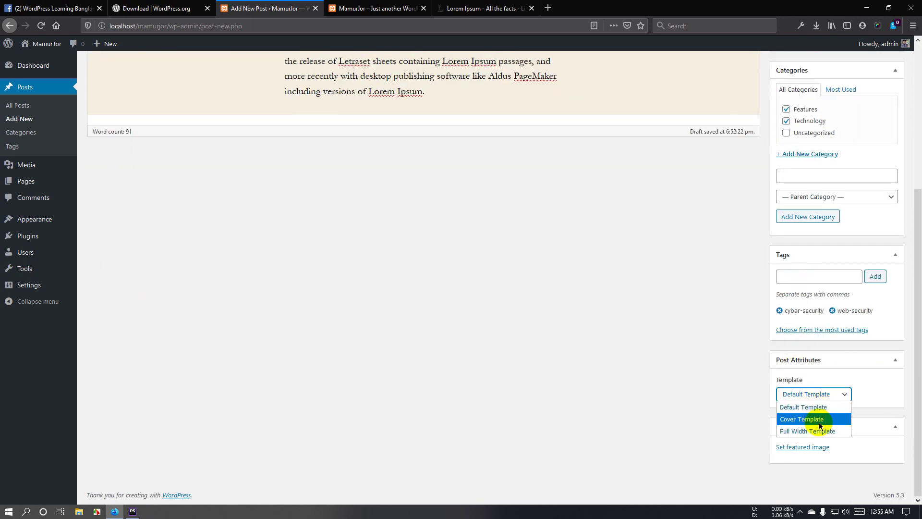
left_click(802, 394)
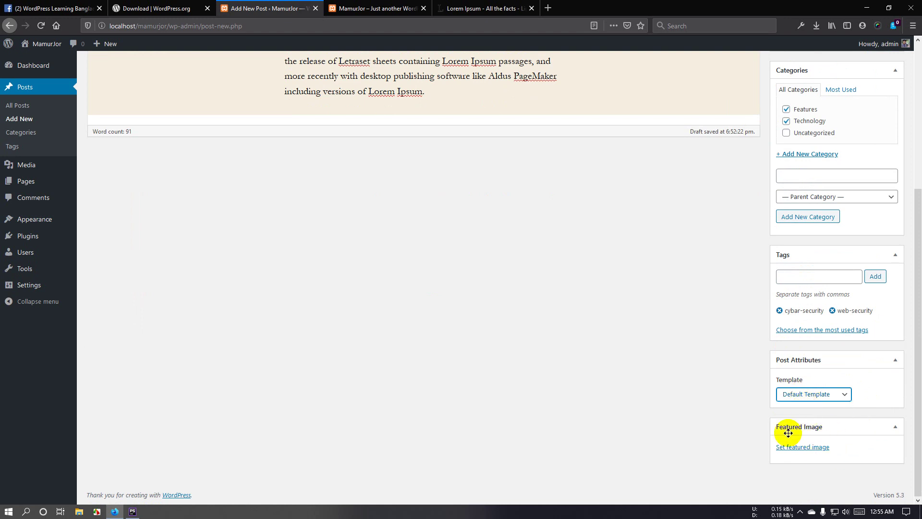
Highlight the post's whole body text and look over the settings from Categories down to Featured Image
scroll(729, 436, "up", 5)
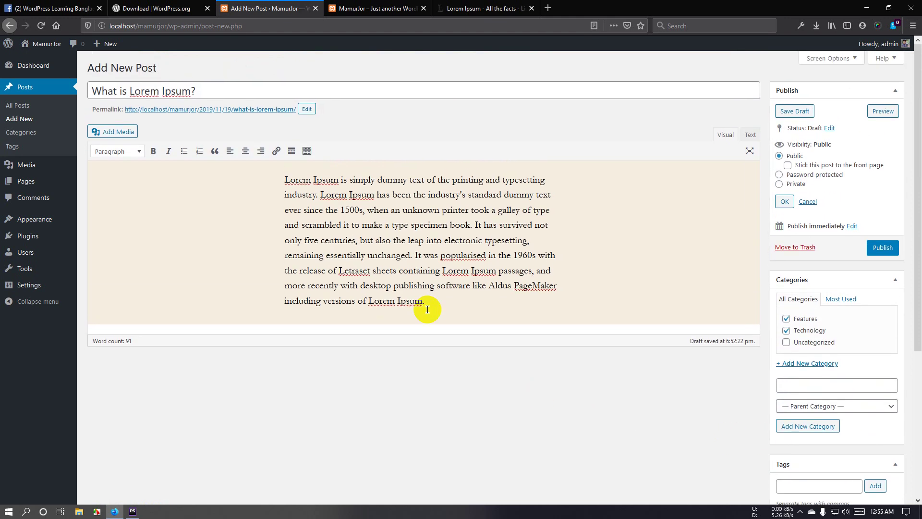
left_click_drag(285, 179, 428, 303)
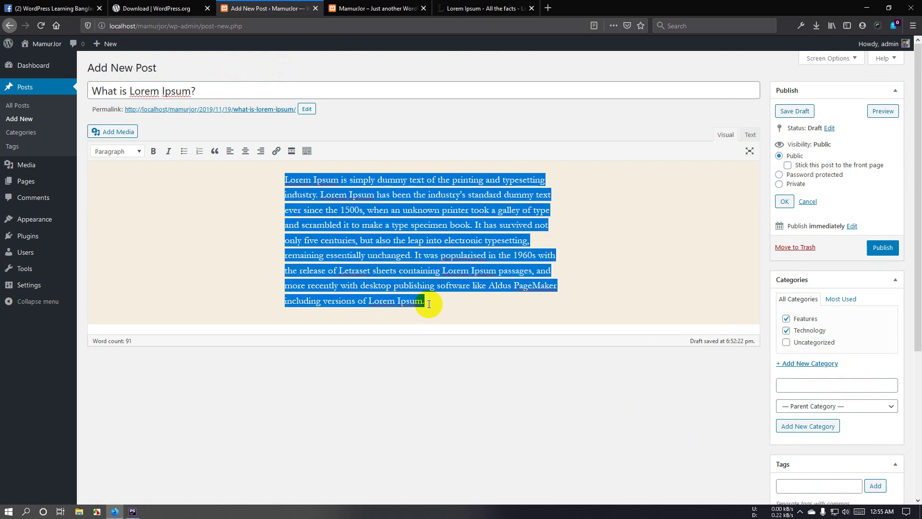
scroll(535, 340, "down", 4)
scroll(729, 348, "up", 4)
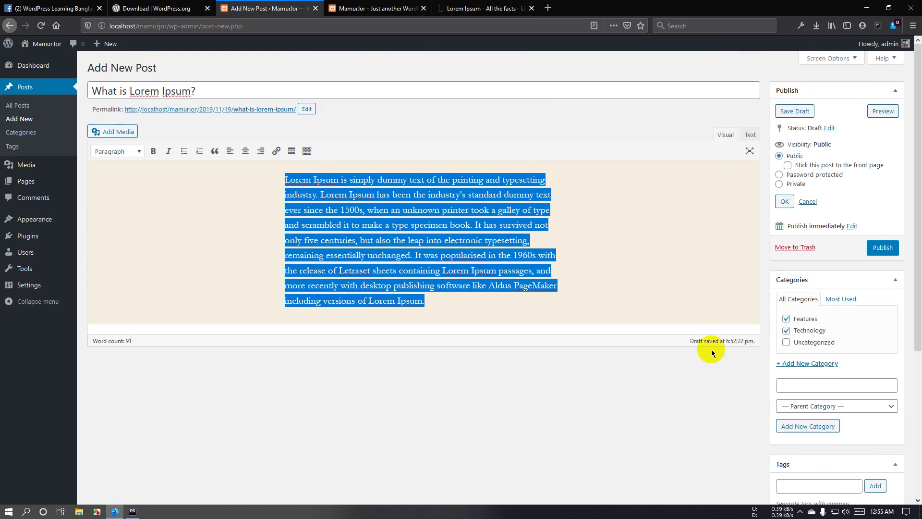
Start uploading a featured image for the post and browse to the Demo Picture folder on New Volume (D:)
left_click(379, 216)
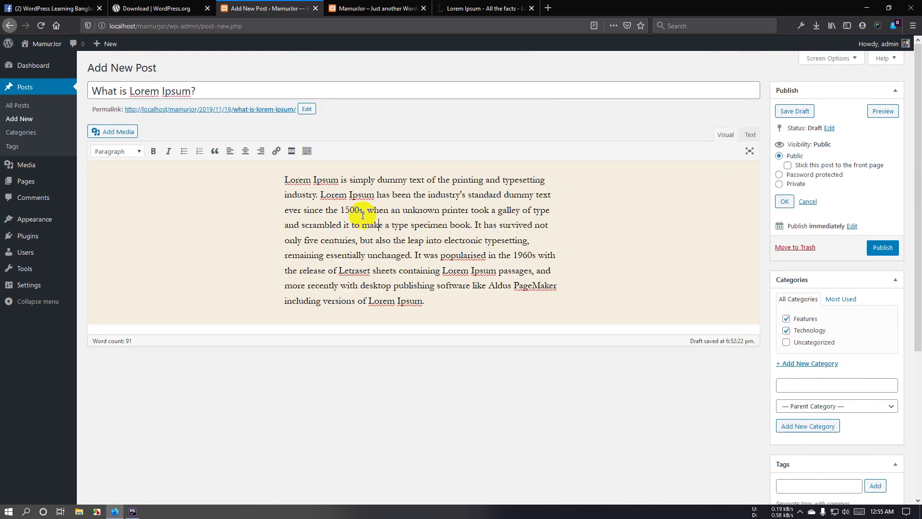
left_click(291, 169)
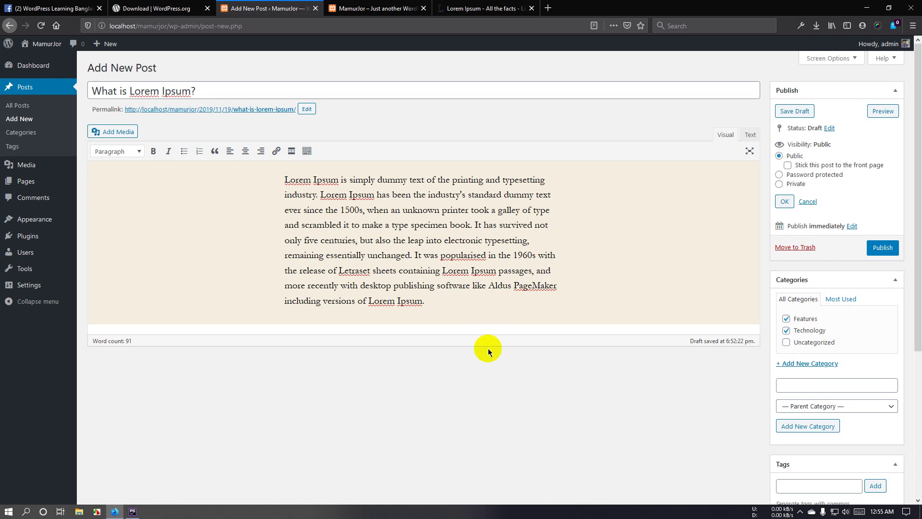
scroll(488, 348, "down", 5)
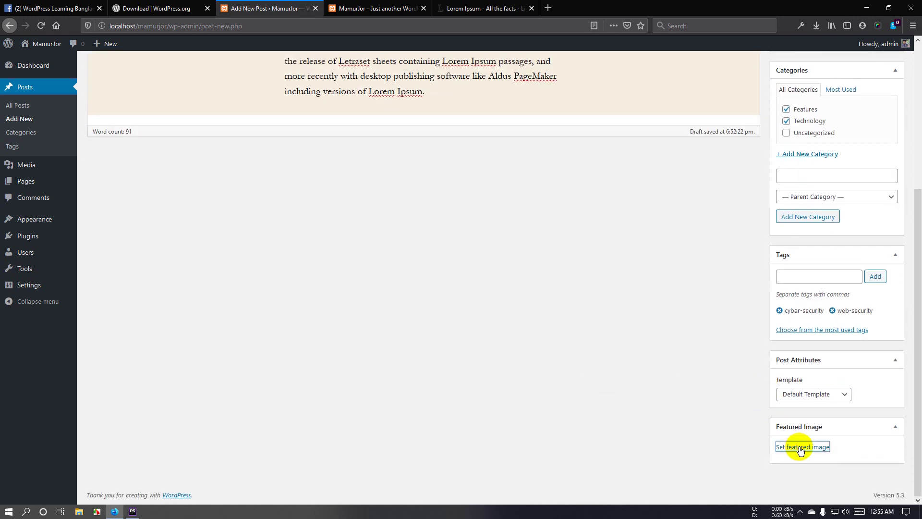
left_click(800, 448)
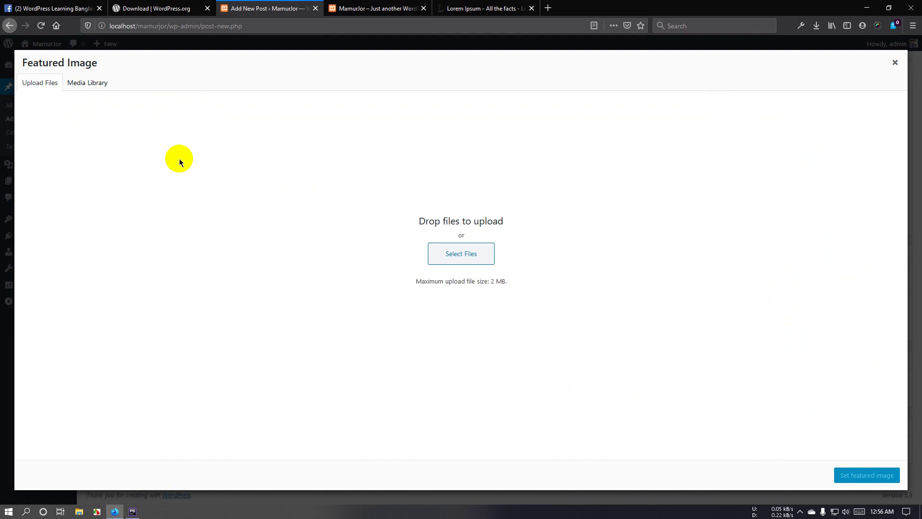
left_click(463, 255)
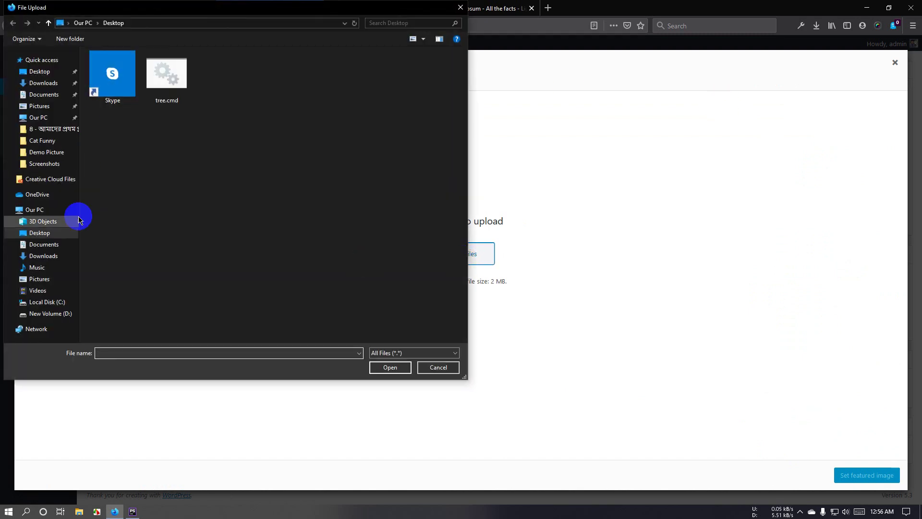
left_click(59, 314)
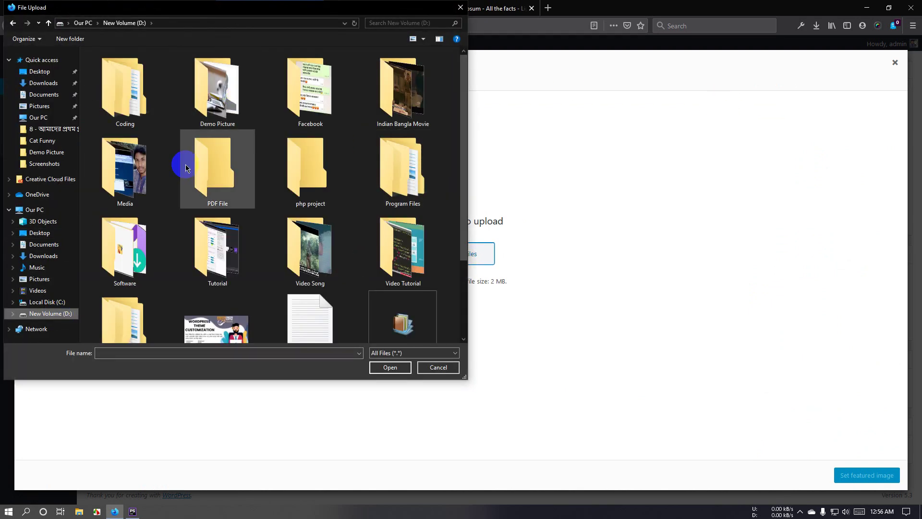
double_click(214, 86)
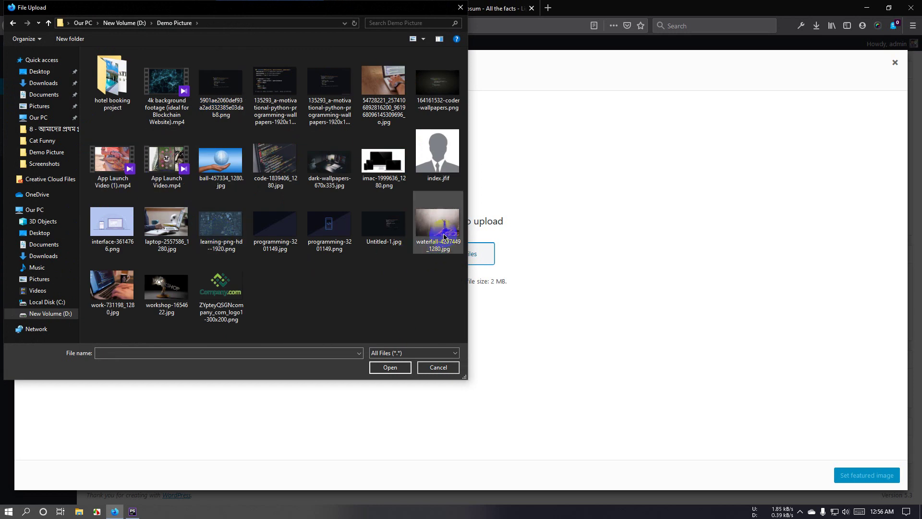
Upload laptop-2557586_1280.jpg and set it as the post's featured image
left_click(112, 287)
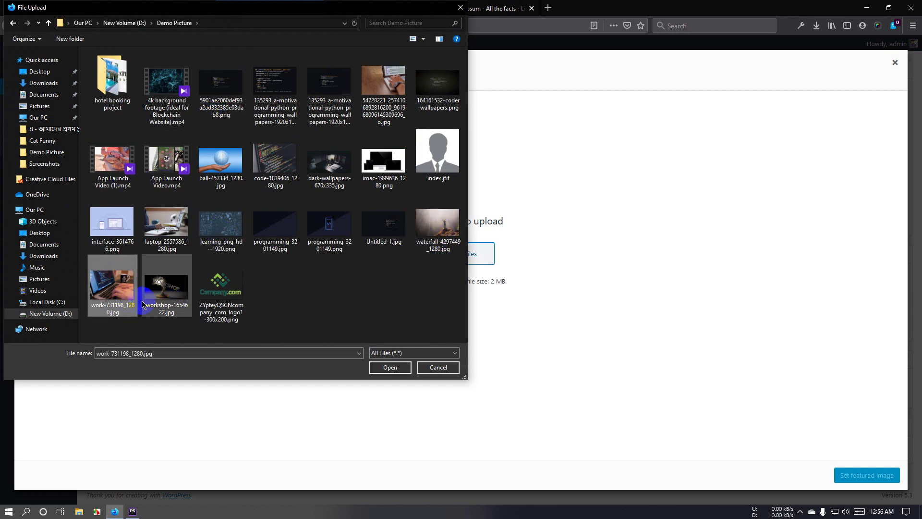
left_click(232, 226)
left_click(169, 231)
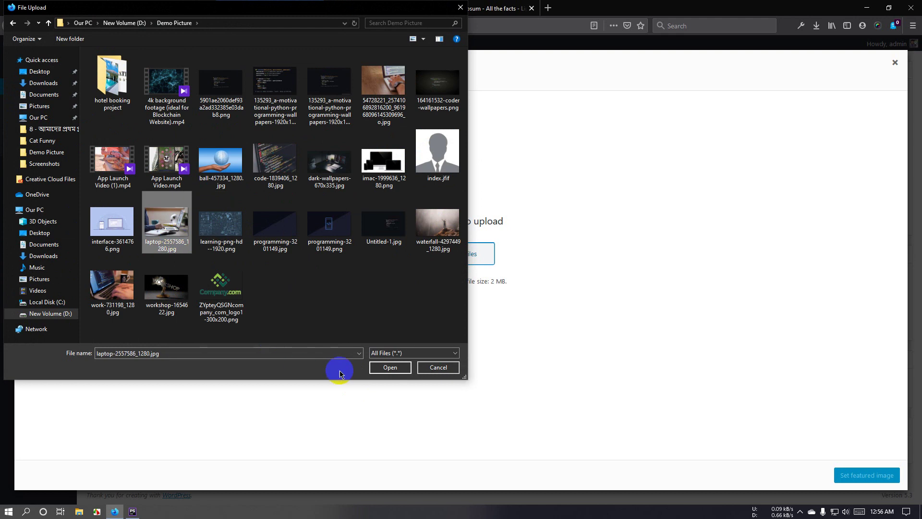
left_click(383, 369)
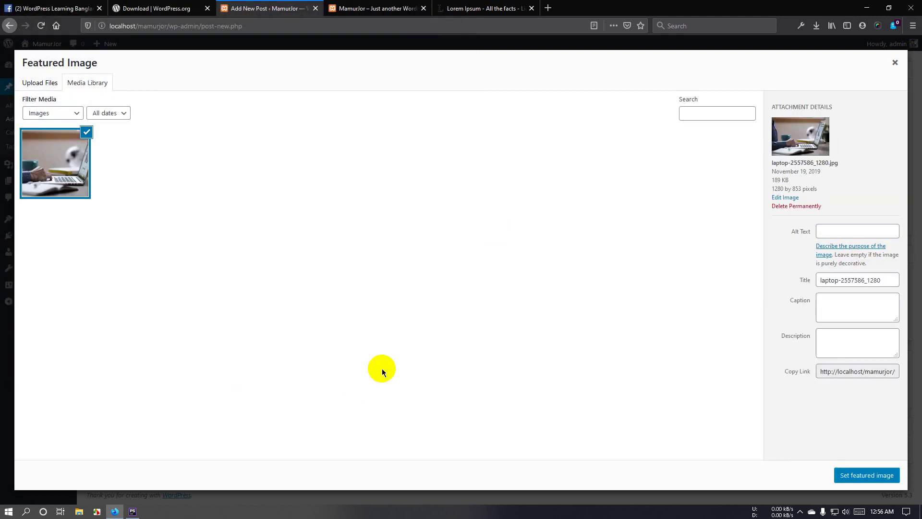
left_click(862, 474)
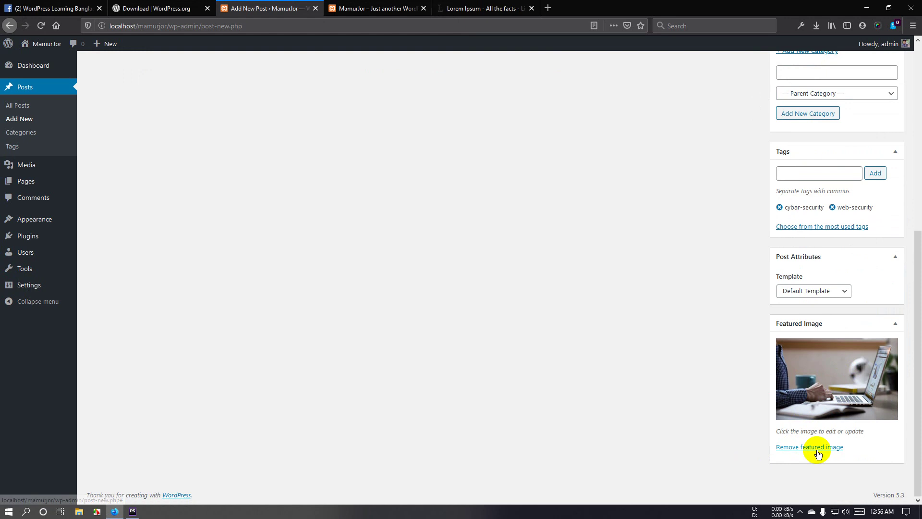
Publish the "What is Lorem Ipsum?" post and view the published post in a new browser tab
scroll(748, 442, "up", 7)
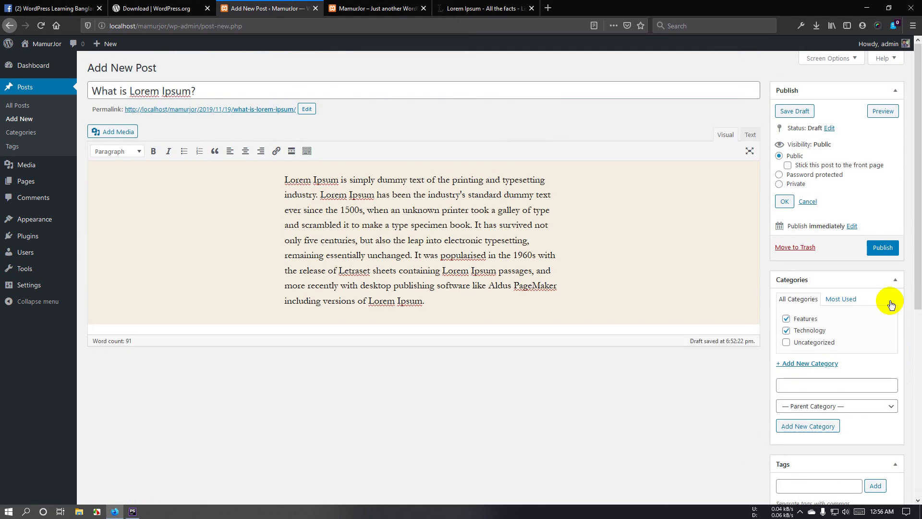
left_click(882, 247)
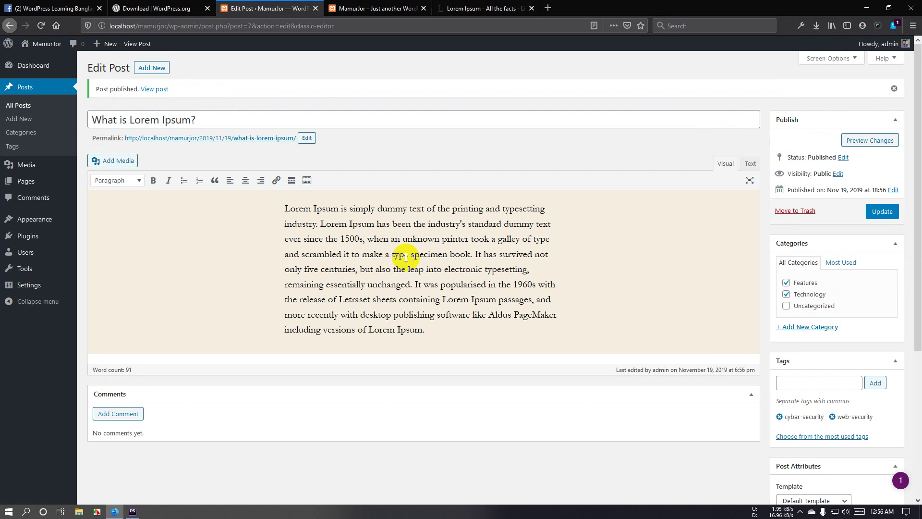
left_click(154, 90)
right_click(154, 91)
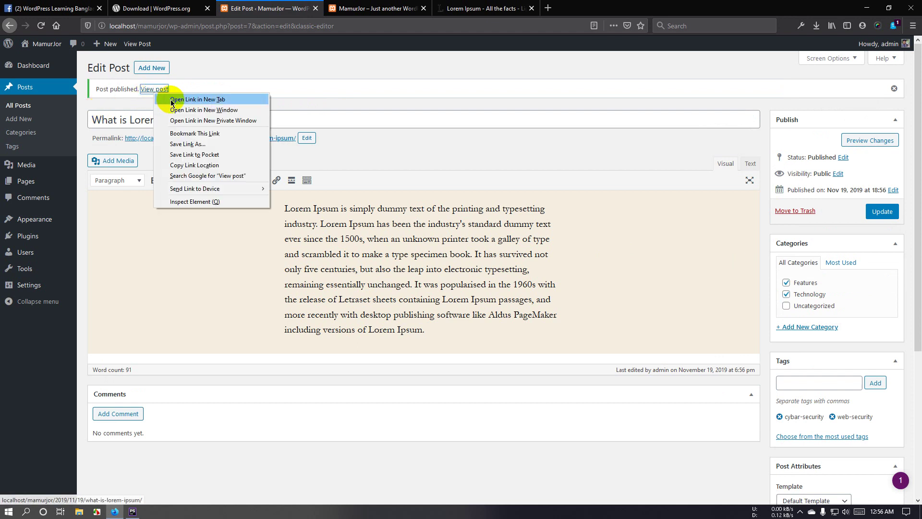
left_click(173, 97)
left_click(375, 8)
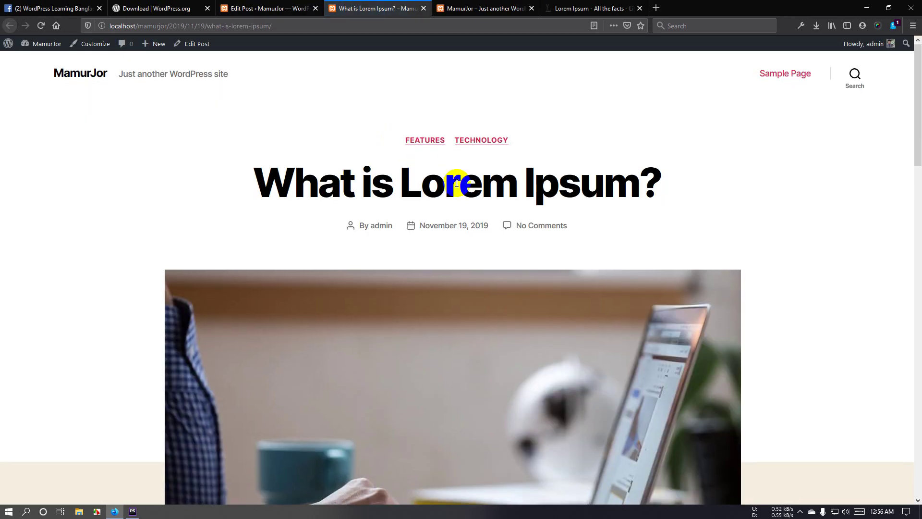
Look through the published post's featured image, body text and date line, and highlight its title
scroll(452, 213, "down", 10)
scroll(449, 229, "up", 8)
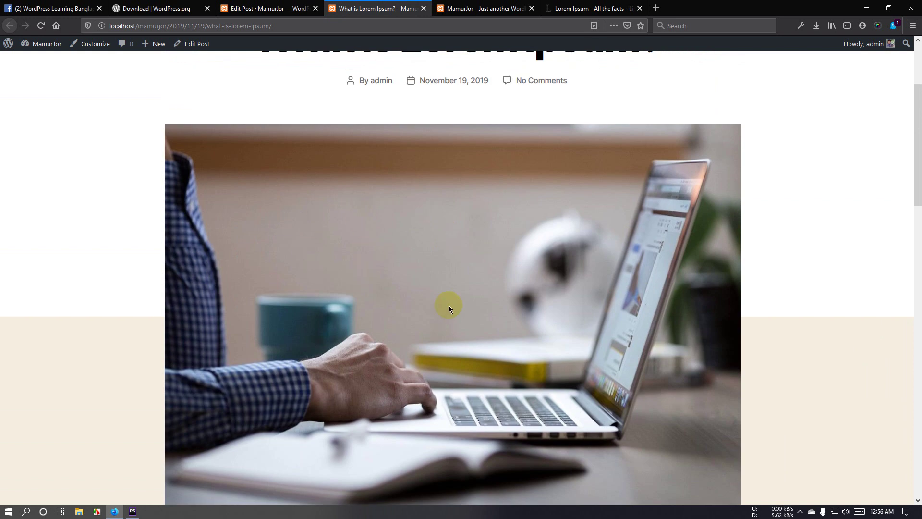
scroll(448, 308, "down", 3)
scroll(413, 245, "up", 1)
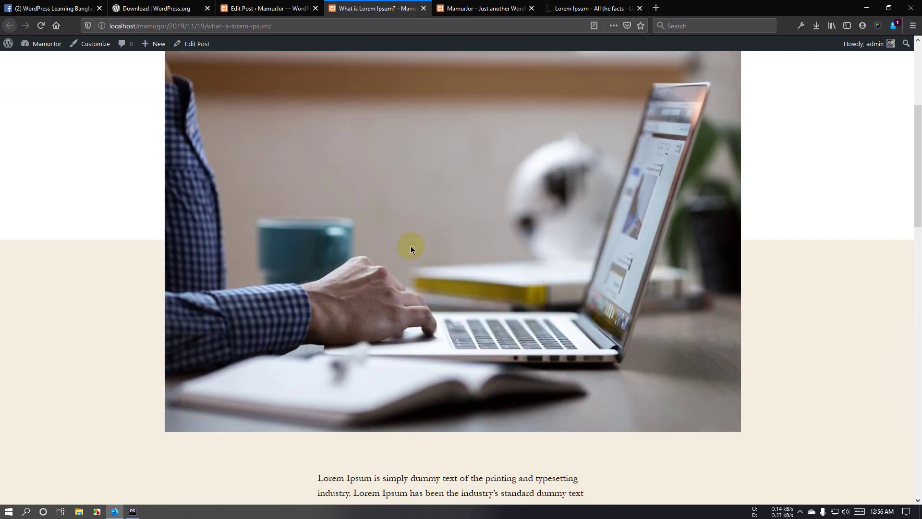
scroll(410, 246, "up", 5)
left_click_drag(254, 185, 660, 189)
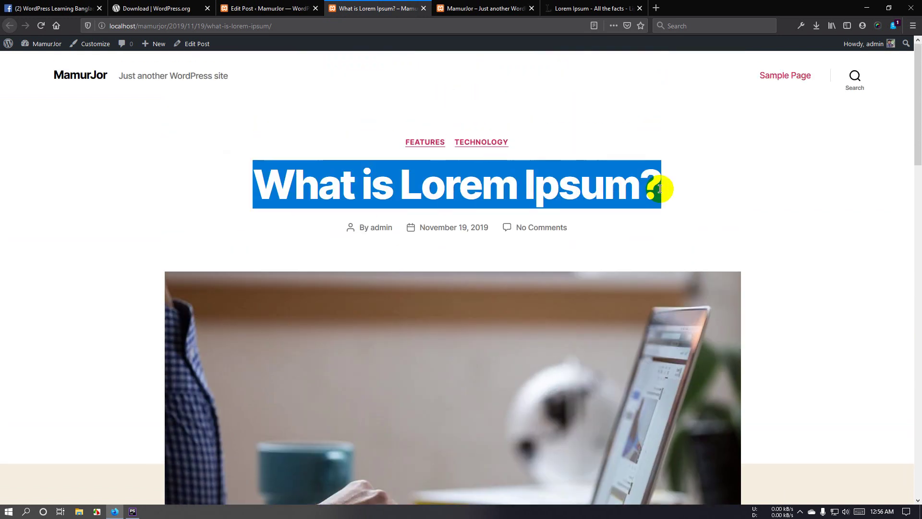
left_click(528, 212)
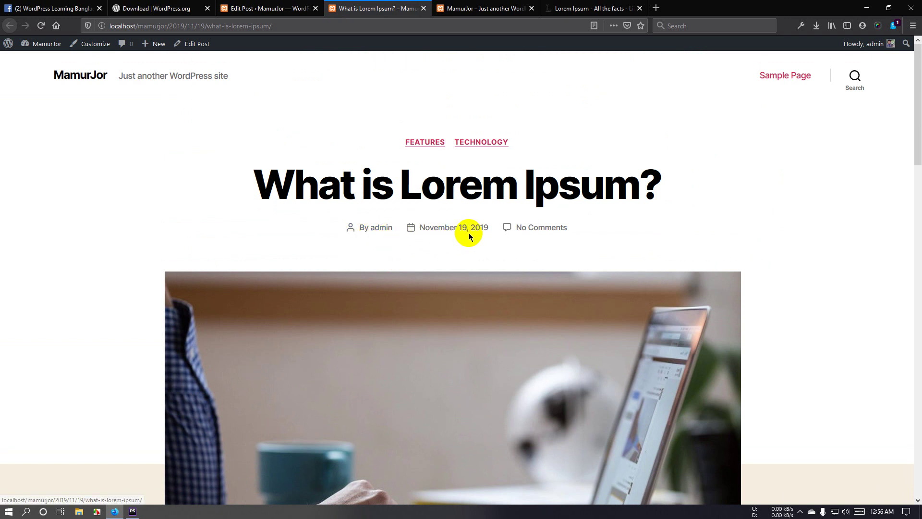
left_click(545, 245)
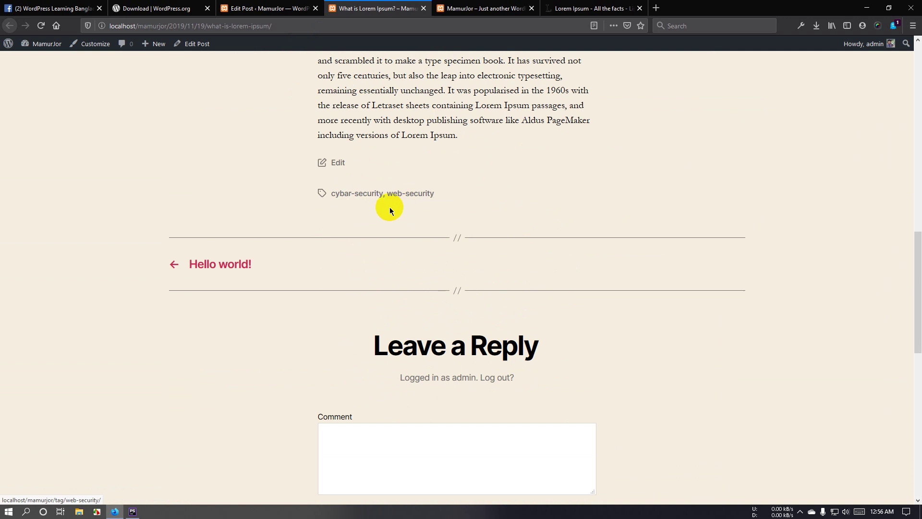
Examine the tags listed below the published post's body text
scroll(351, 219, "up", 2)
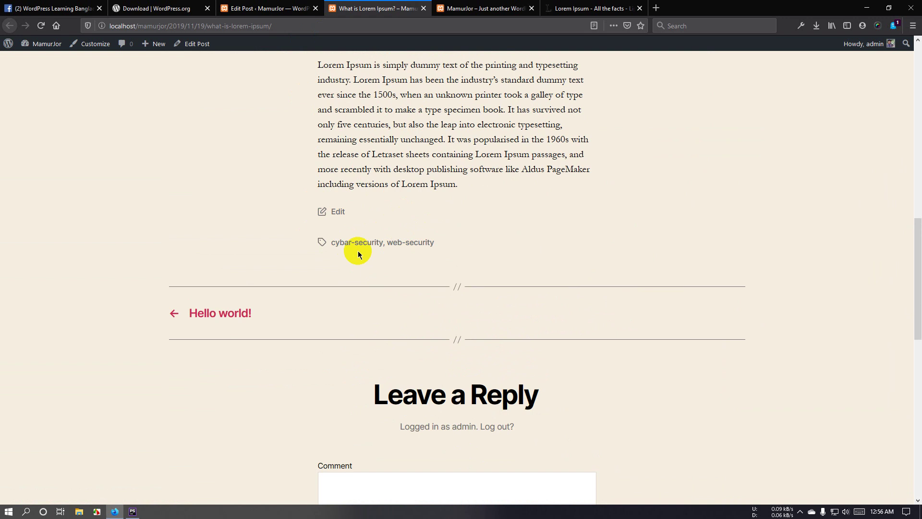
left_click_drag(319, 249, 465, 257)
left_click(420, 257)
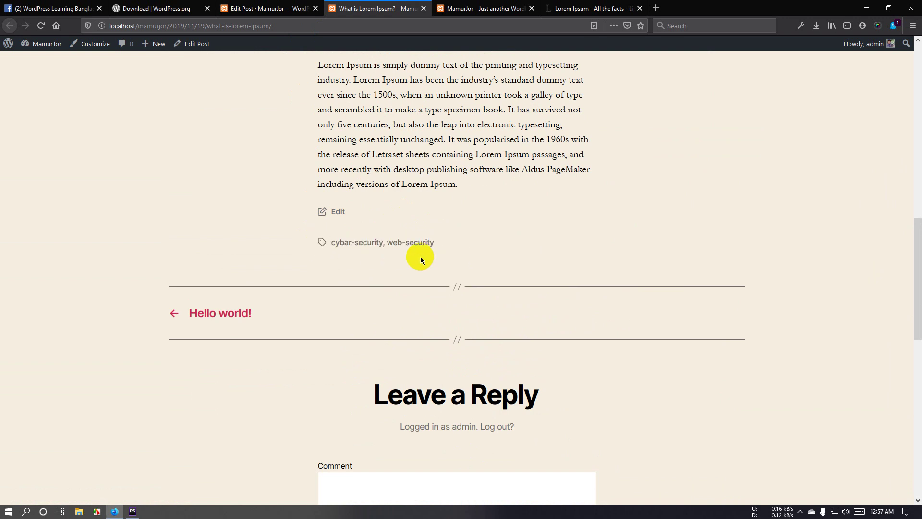
scroll(358, 258, "up", 3)
Return to the admin area and add a new post category named "category" on the Categories page
left_click(270, 8)
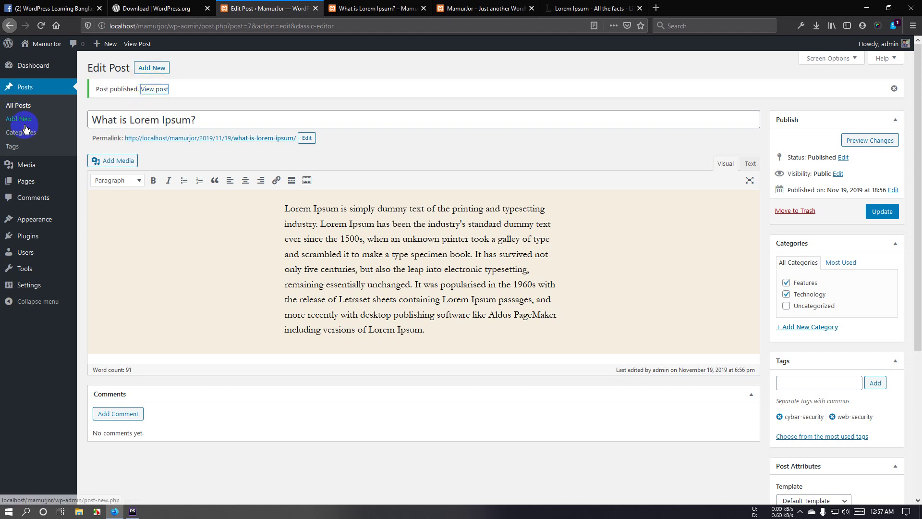
left_click(28, 137)
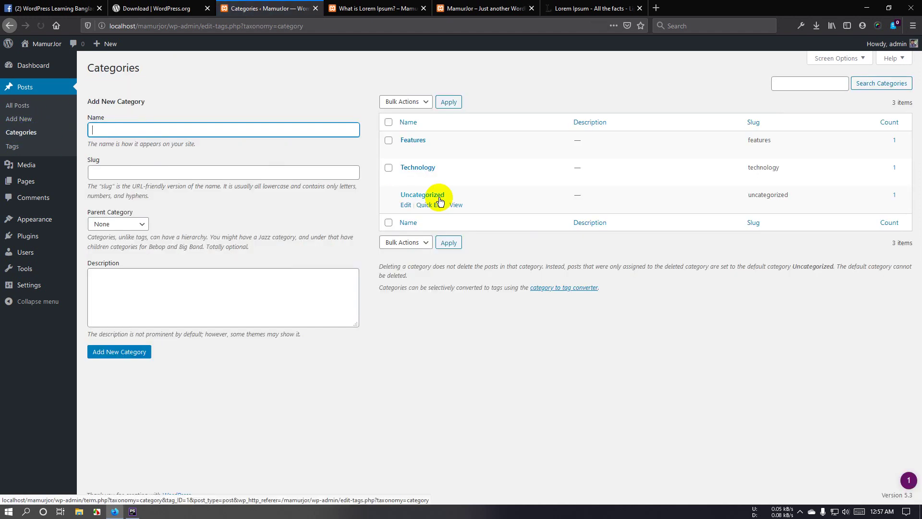
left_click(226, 131)
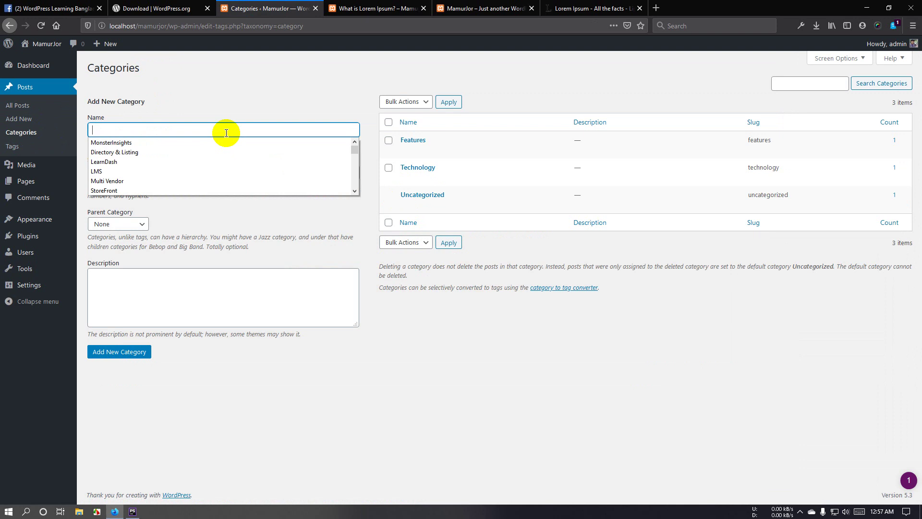
left_click(243, 113)
left_click(190, 130)
type("ca")
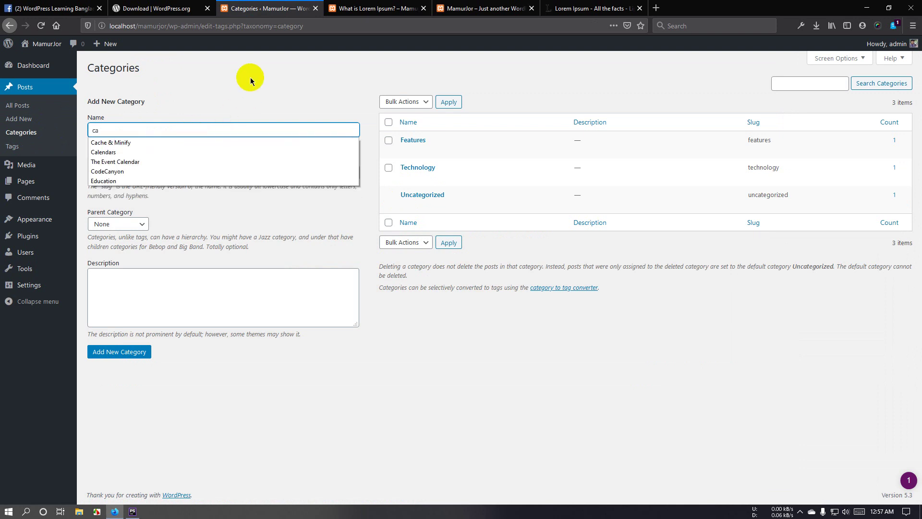
type("tegory")
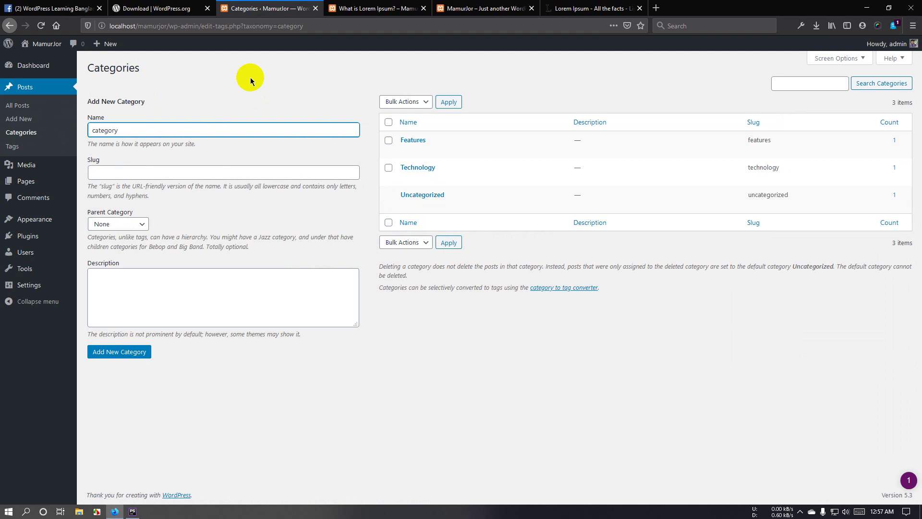
key("Return")
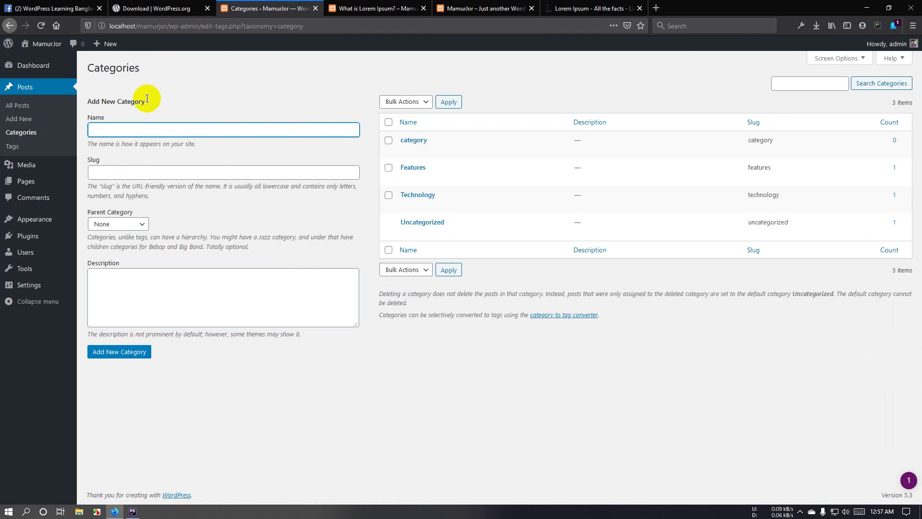
View the Tags page with its form for adding a new tag
left_click(12, 146)
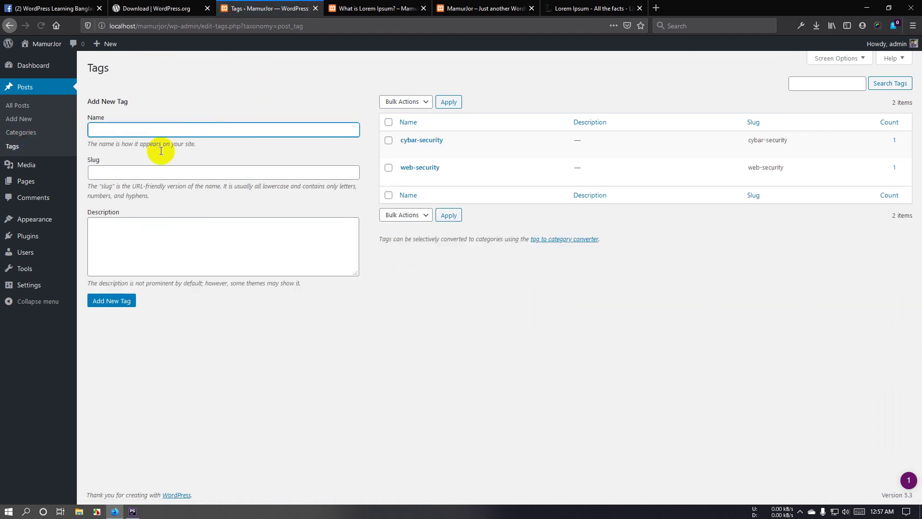
left_click(153, 124)
left_click(186, 100)
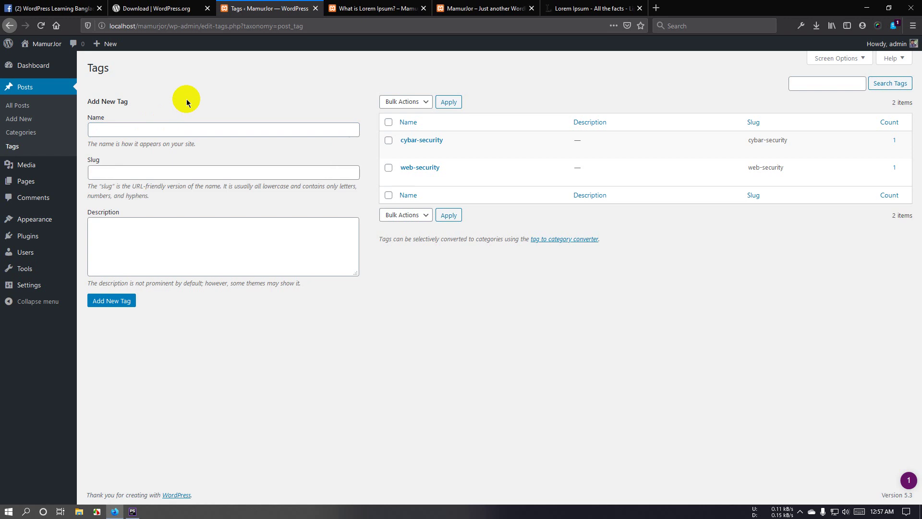
Open a blank new post, look over its Categories and Tags settings, and expand the new category form
left_click(20, 119)
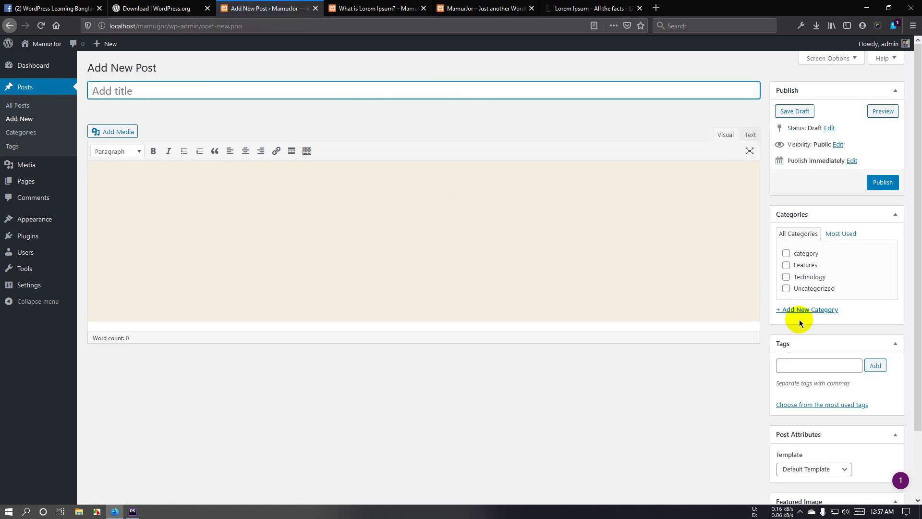
scroll(799, 321, "down", 3)
scroll(704, 235, "up", 3)
scroll(912, 346, "down", 3)
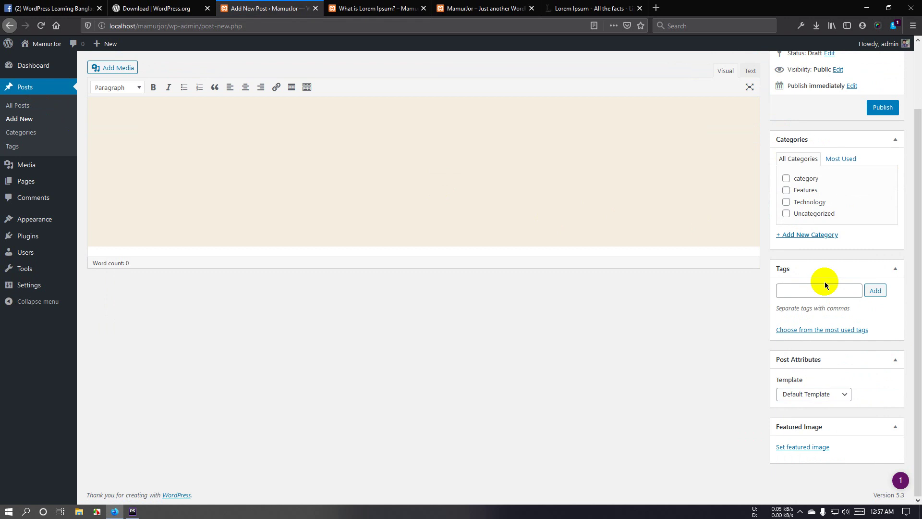
left_click(827, 290)
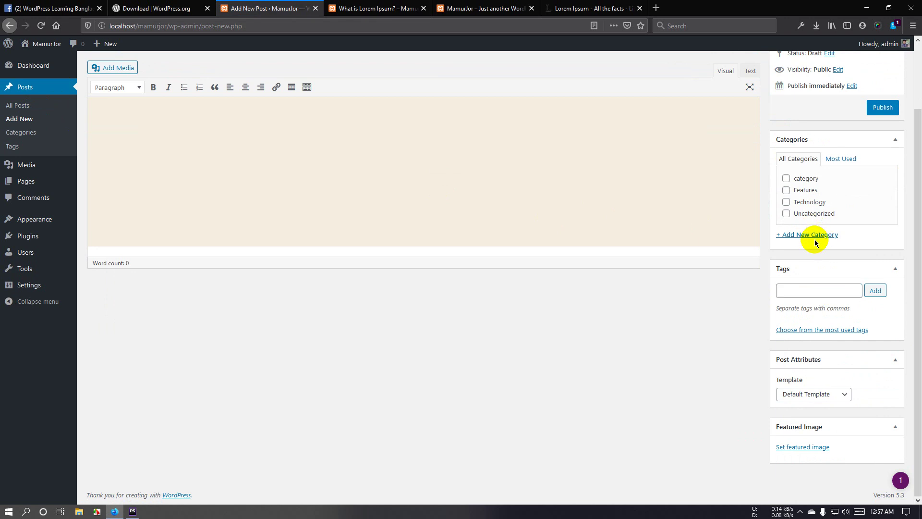
left_click(817, 235)
scroll(529, 274, "up", 2)
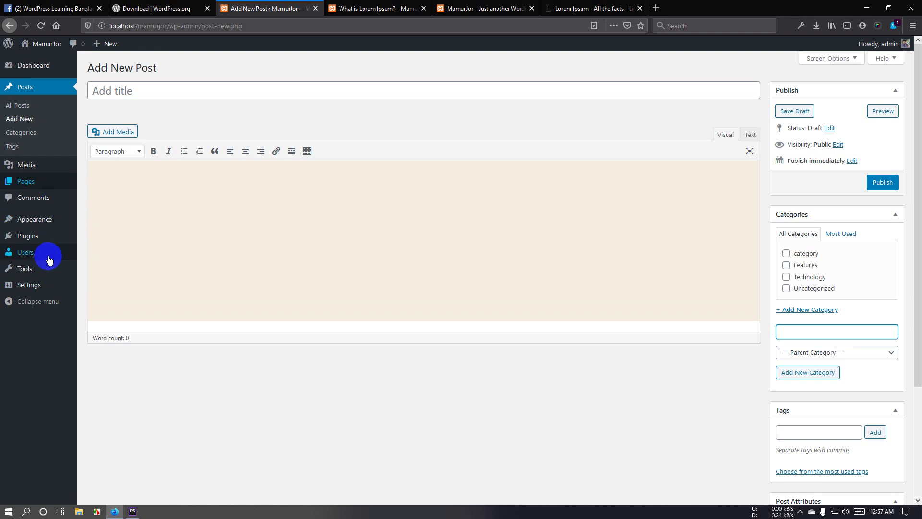
mouse_move(50, 260)
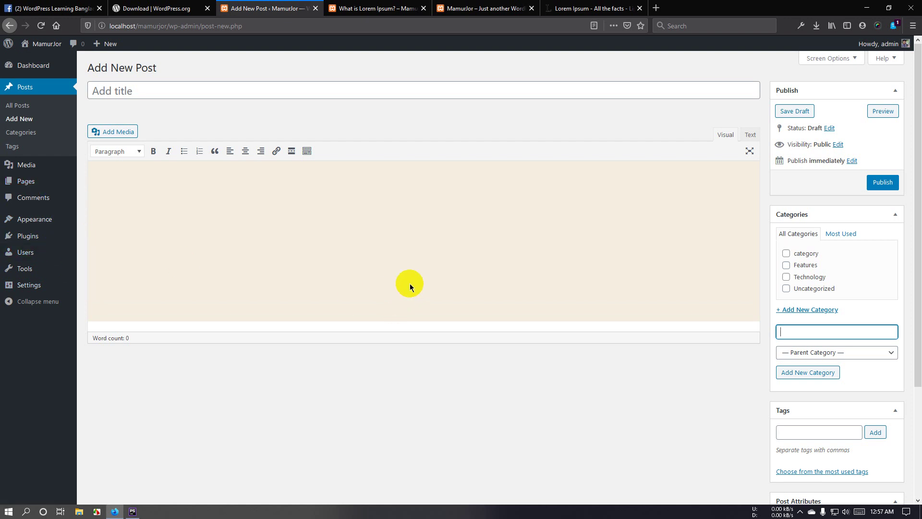